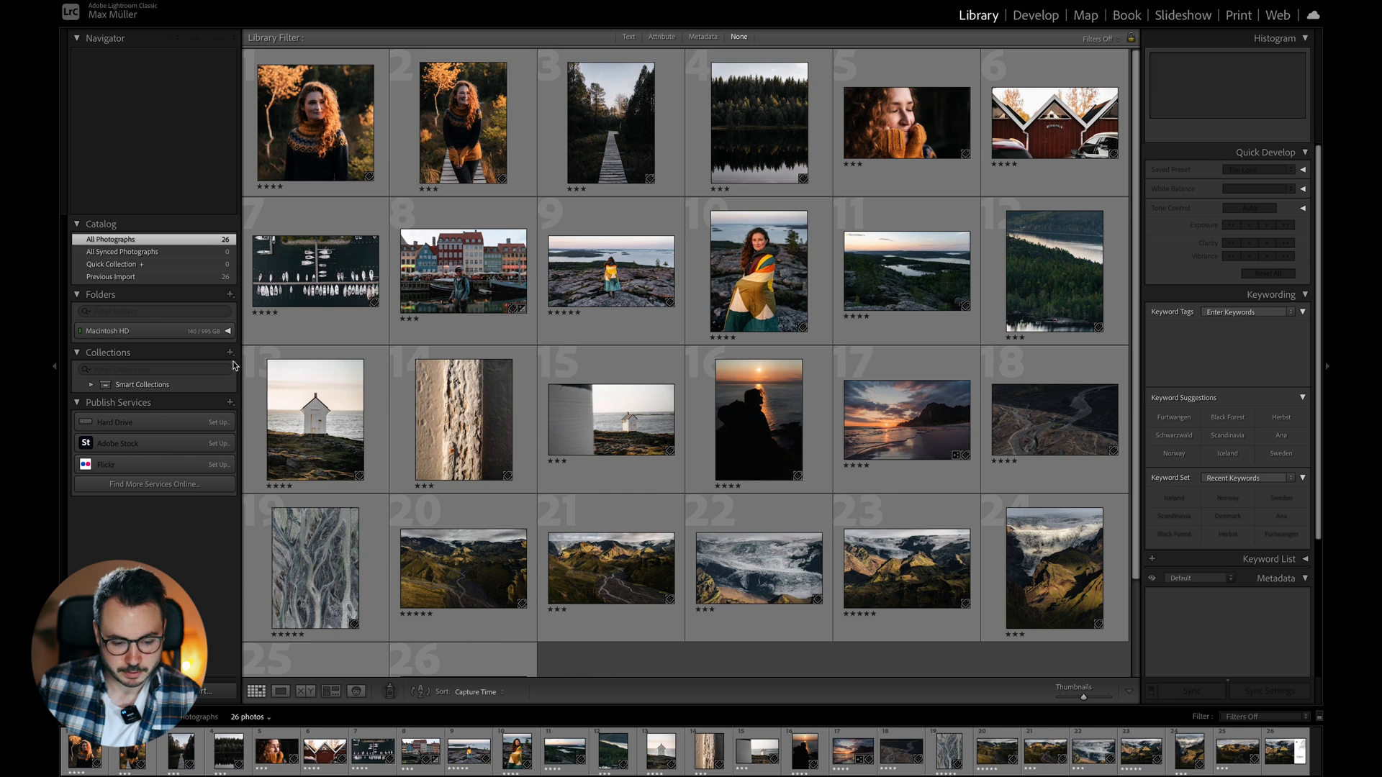
# Start a smart collection named Photobook with the rule that the rating is greater than or equal to three stars
pyautogui.click(282, 380)
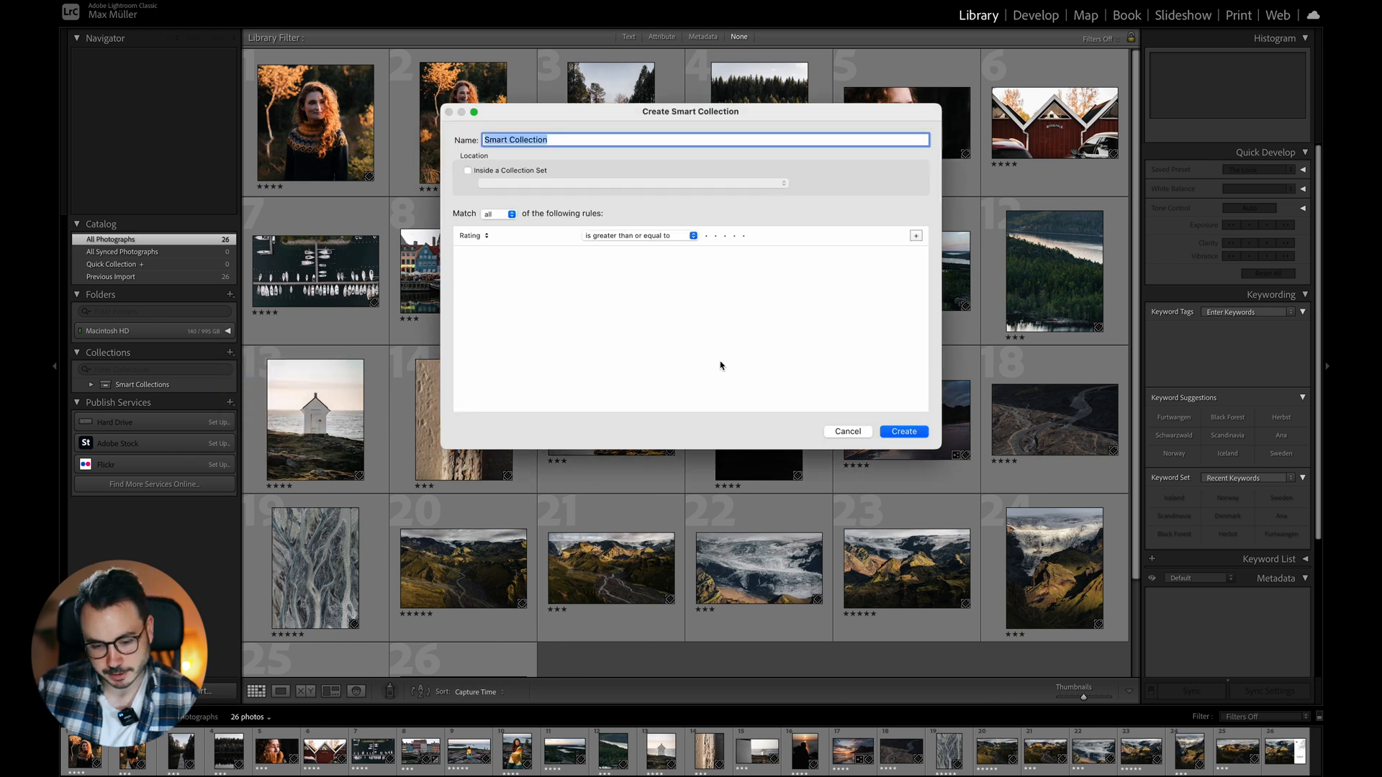
pyautogui.write('Photobook')
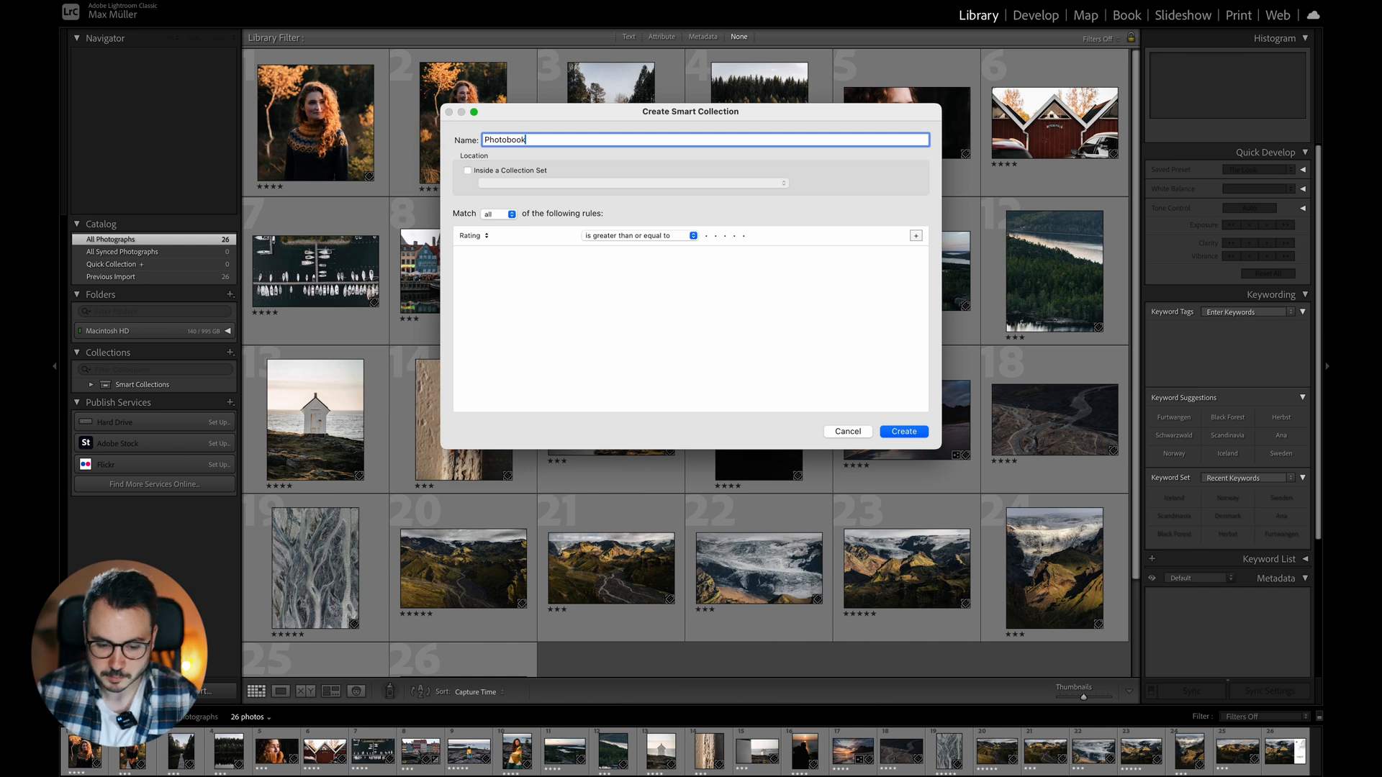
pyautogui.click(485, 237)
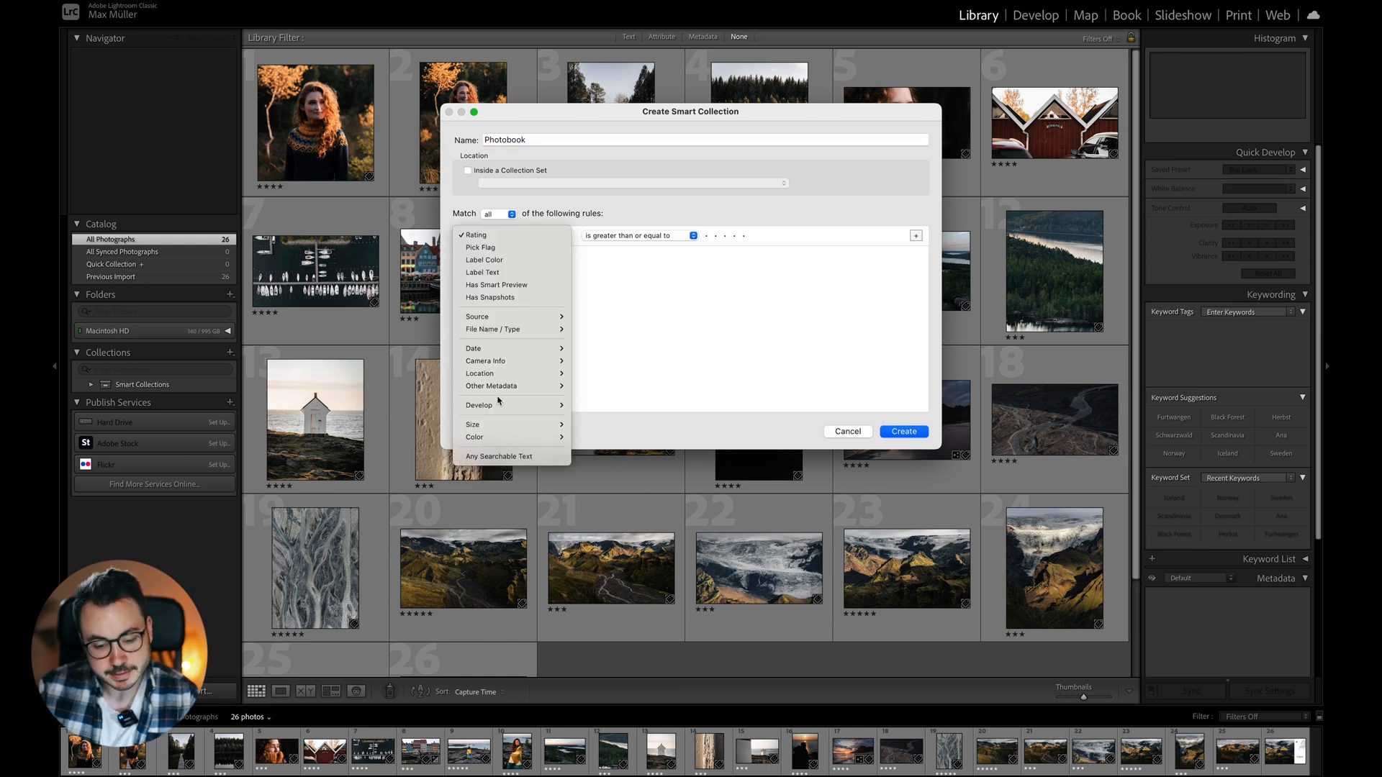
pyautogui.click(672, 284)
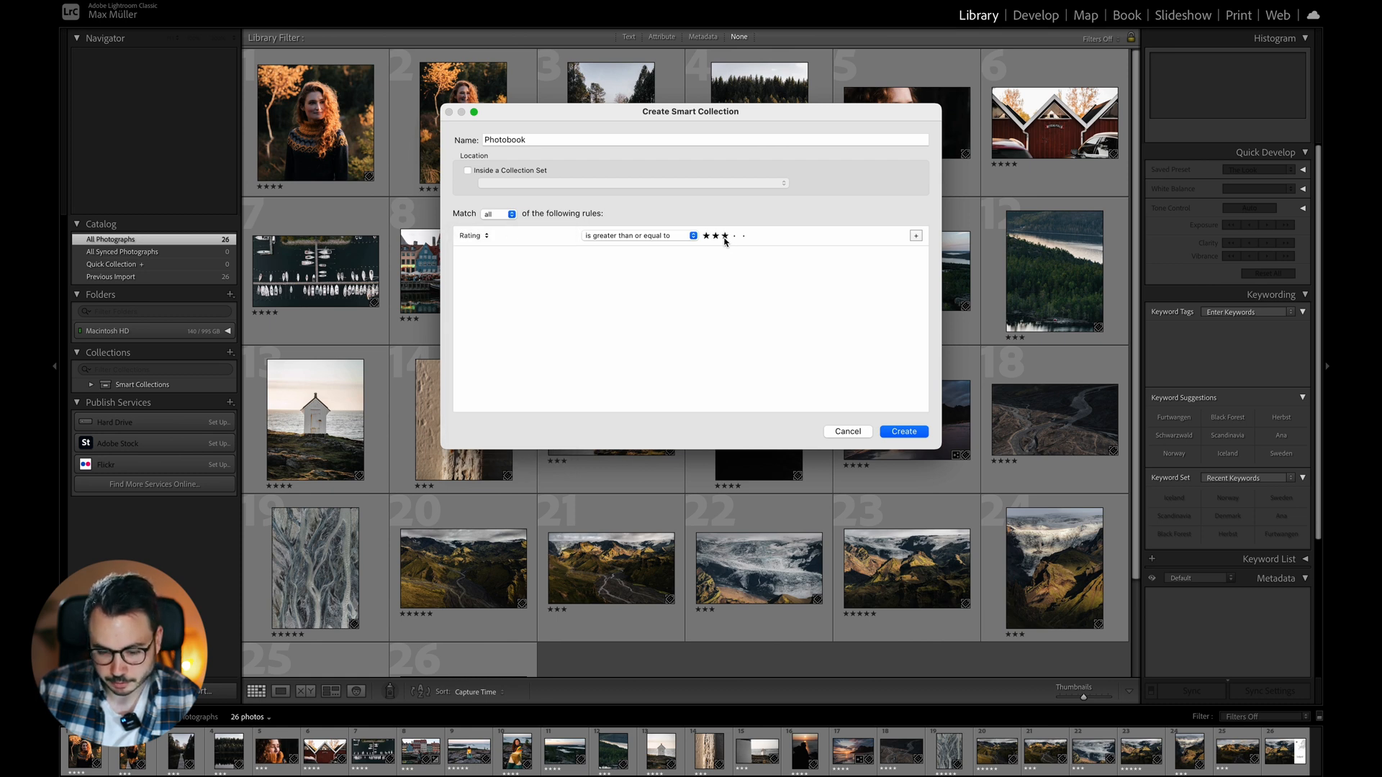
# Add a second rule requiring the label color to be green and create the smart collection
pyautogui.click(916, 236)
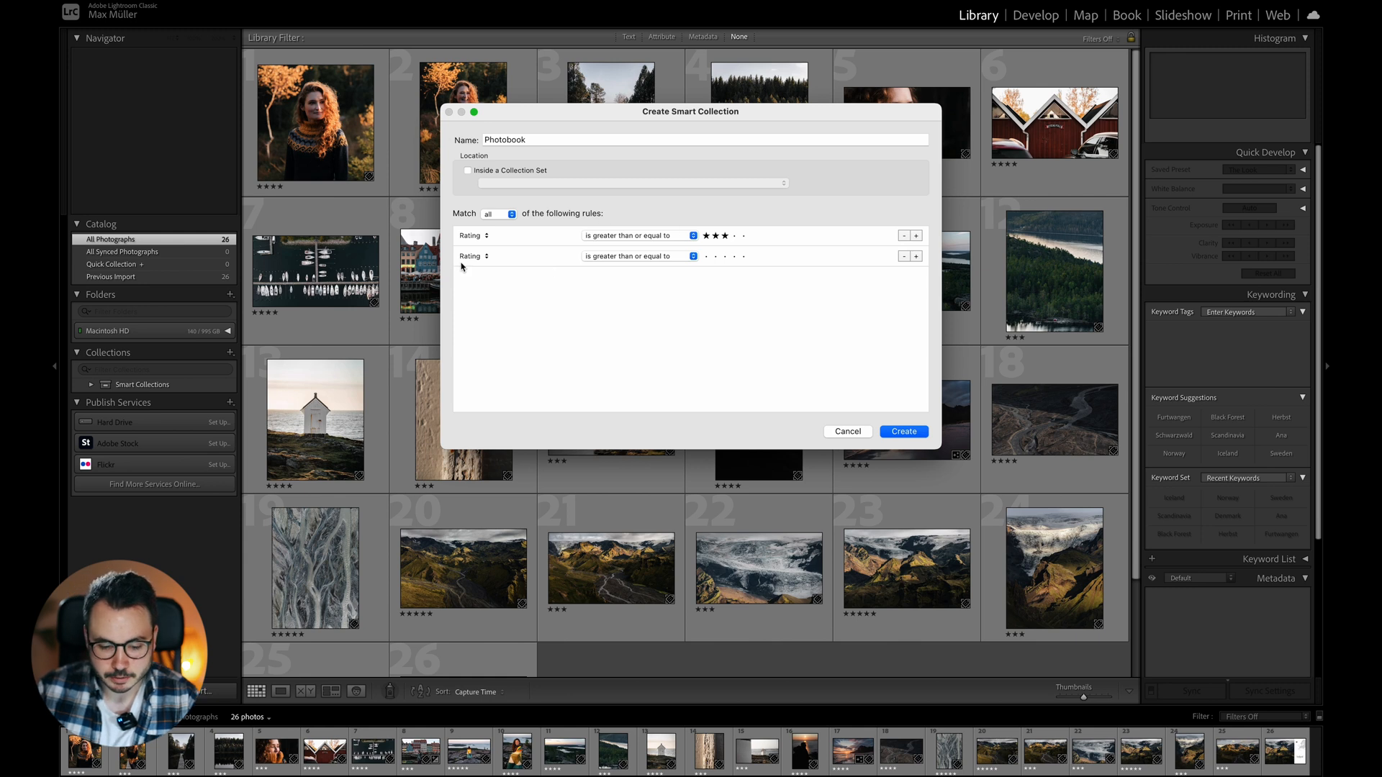
pyautogui.click(485, 257)
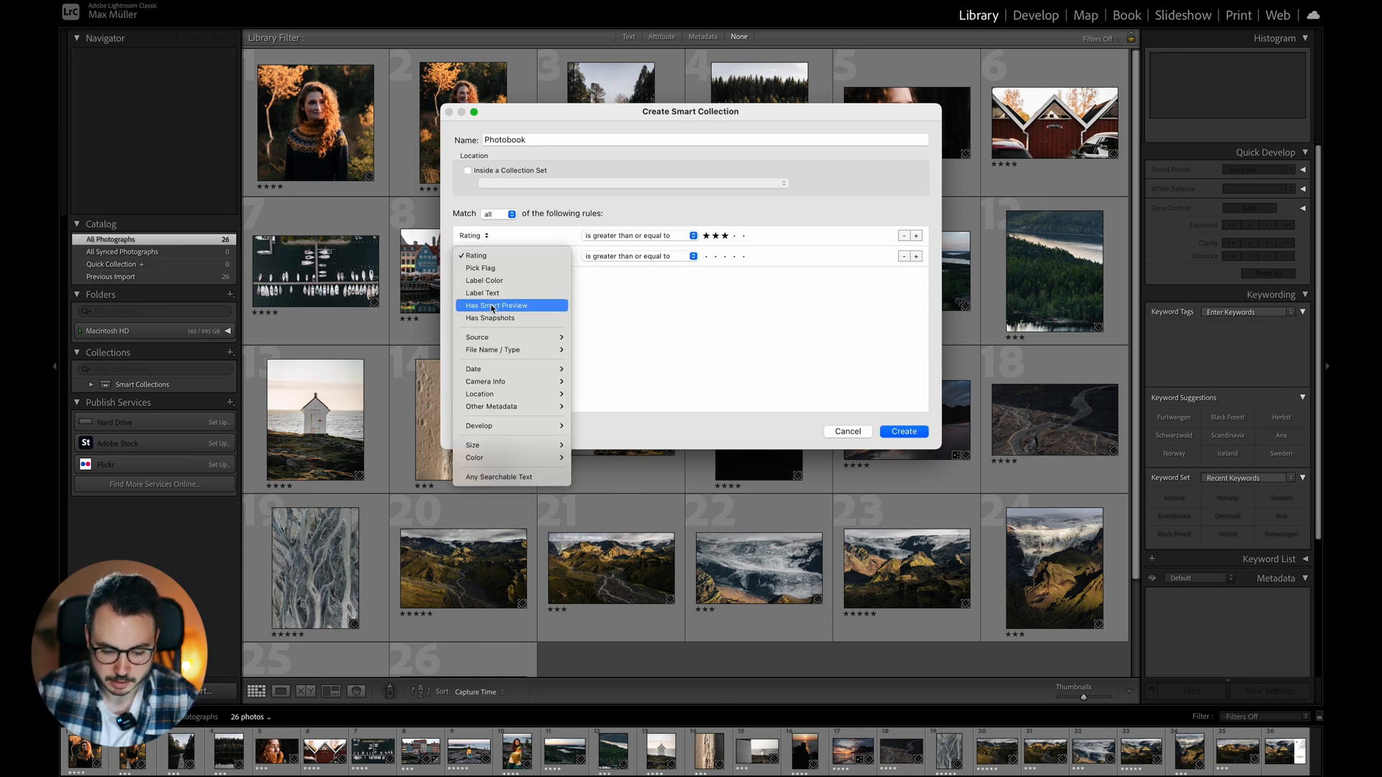
pyautogui.moveTo(500, 461)
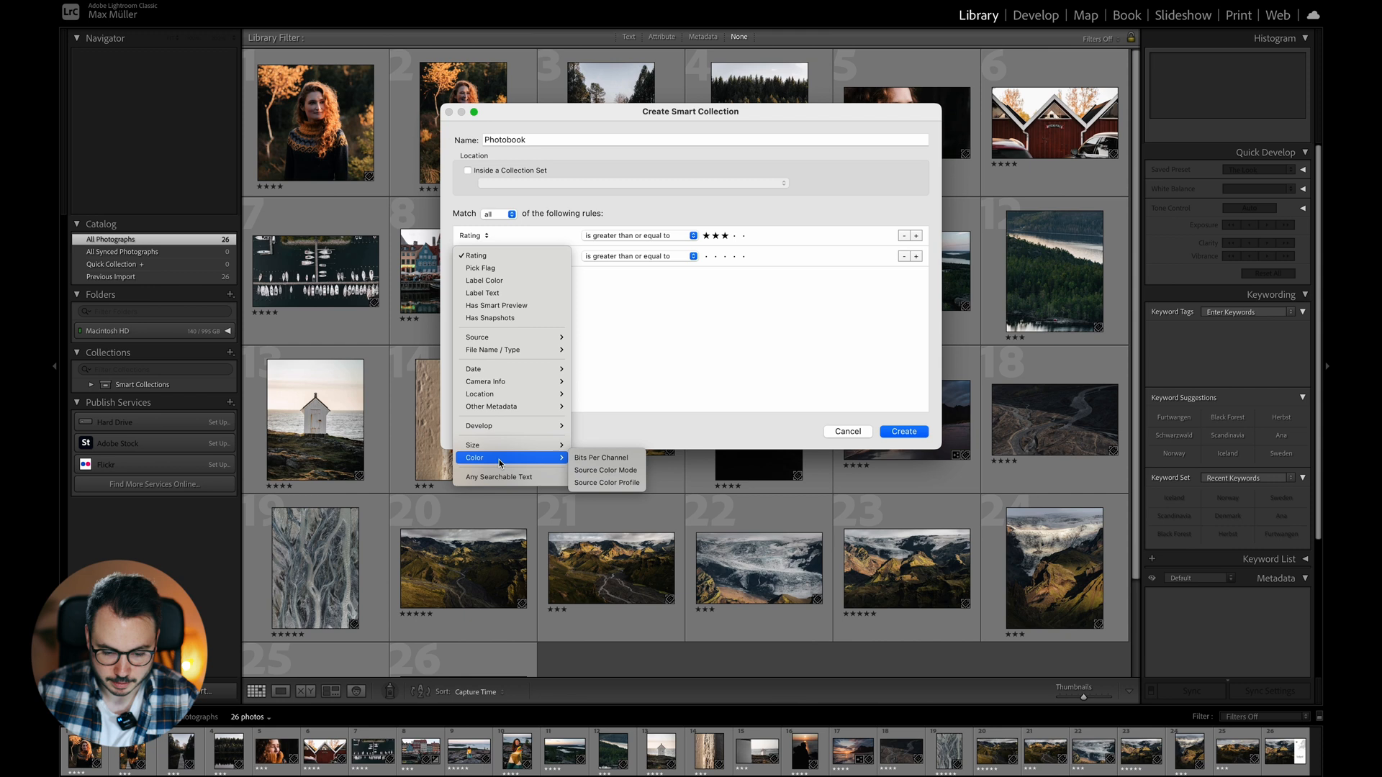
pyautogui.click(507, 281)
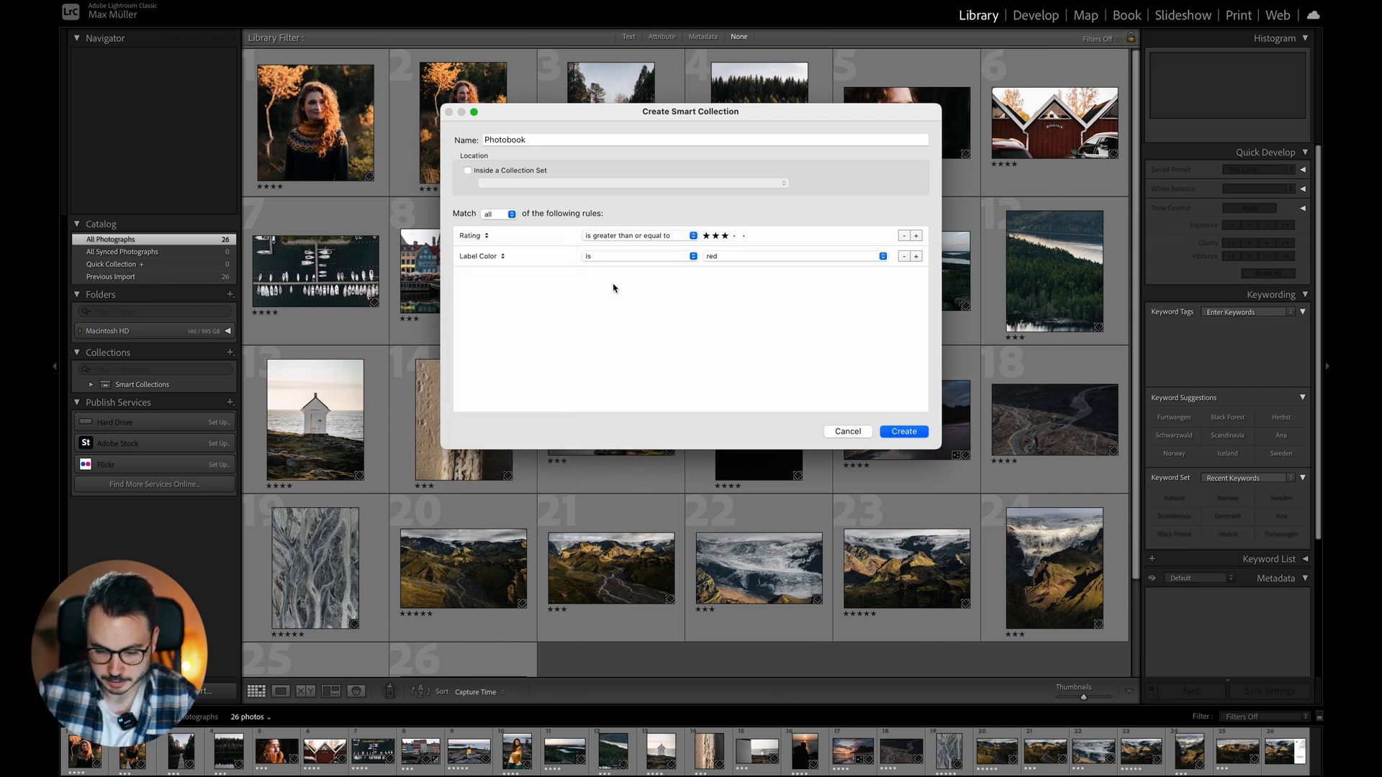
pyautogui.click(775, 255)
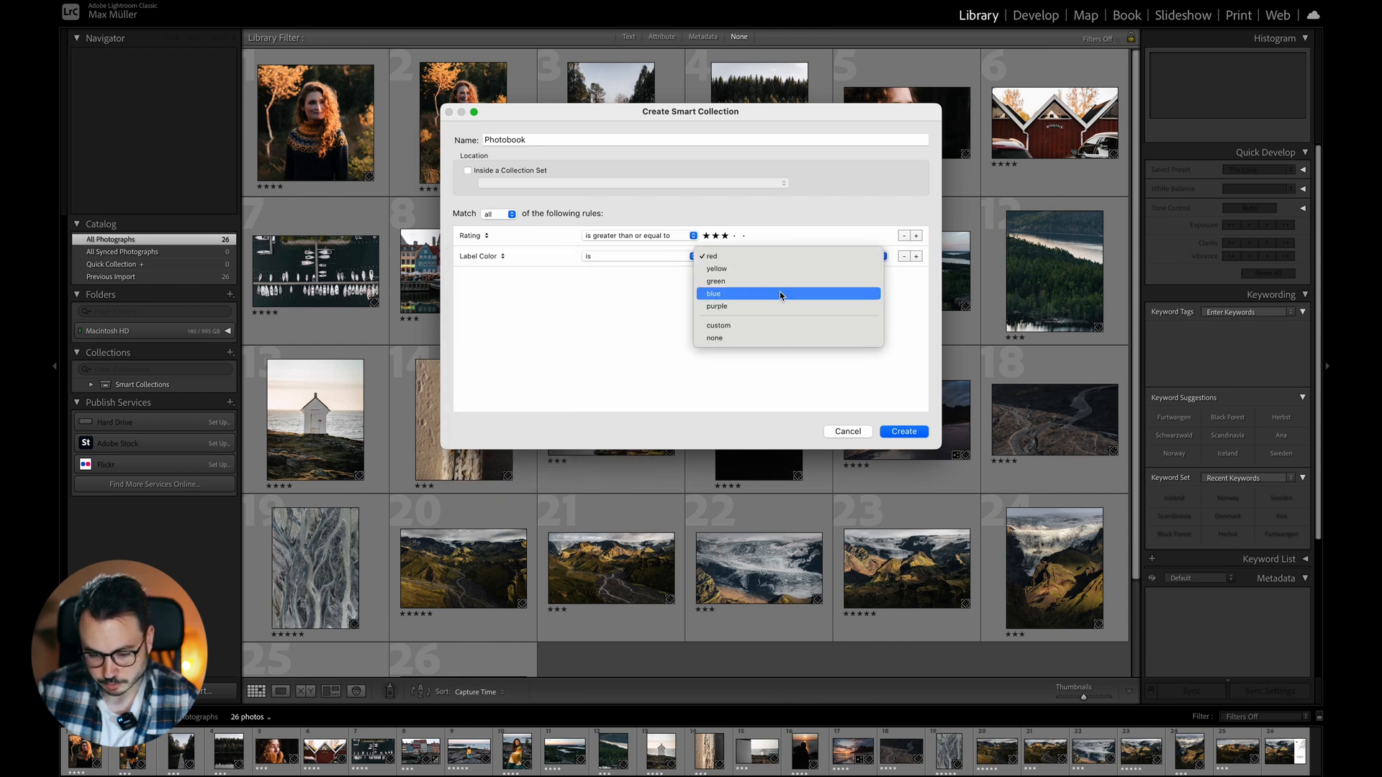
pyautogui.click(779, 281)
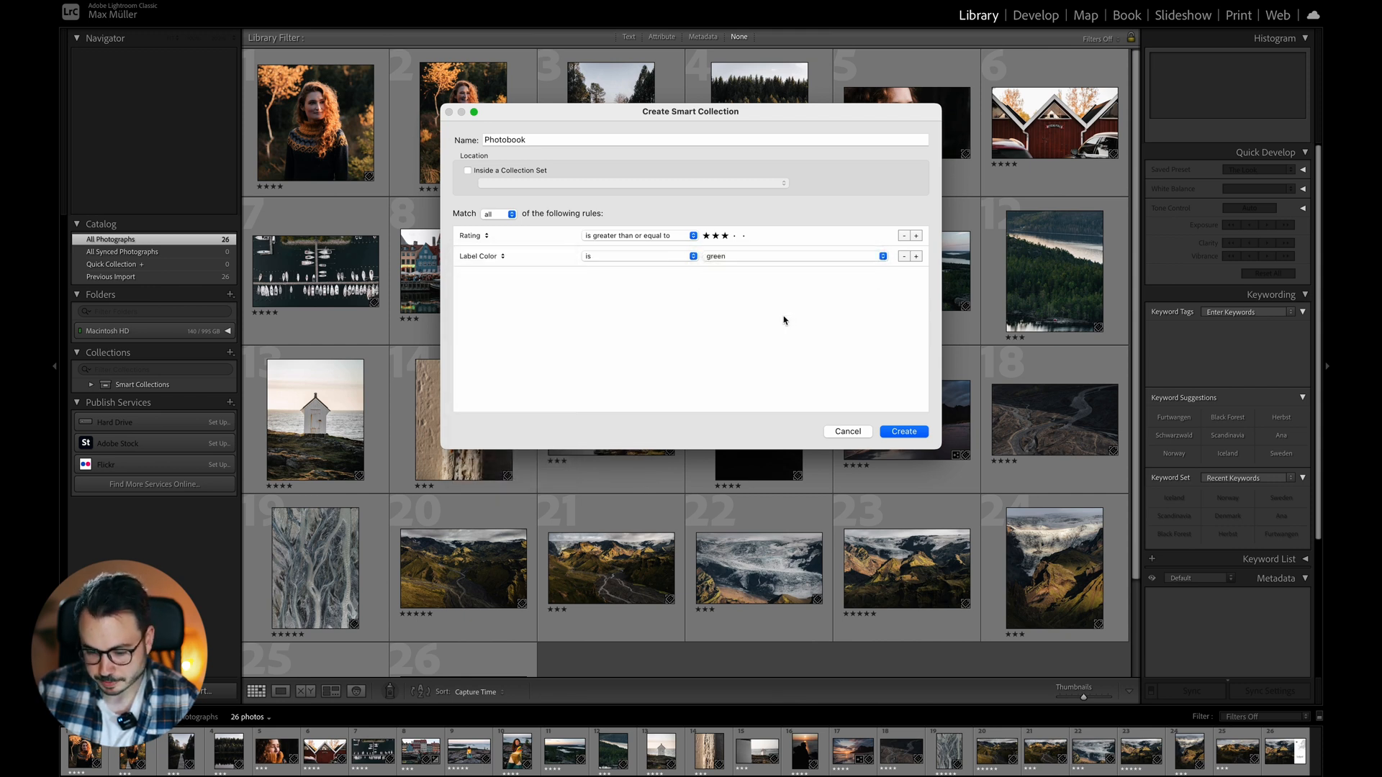
pyautogui.click(921, 433)
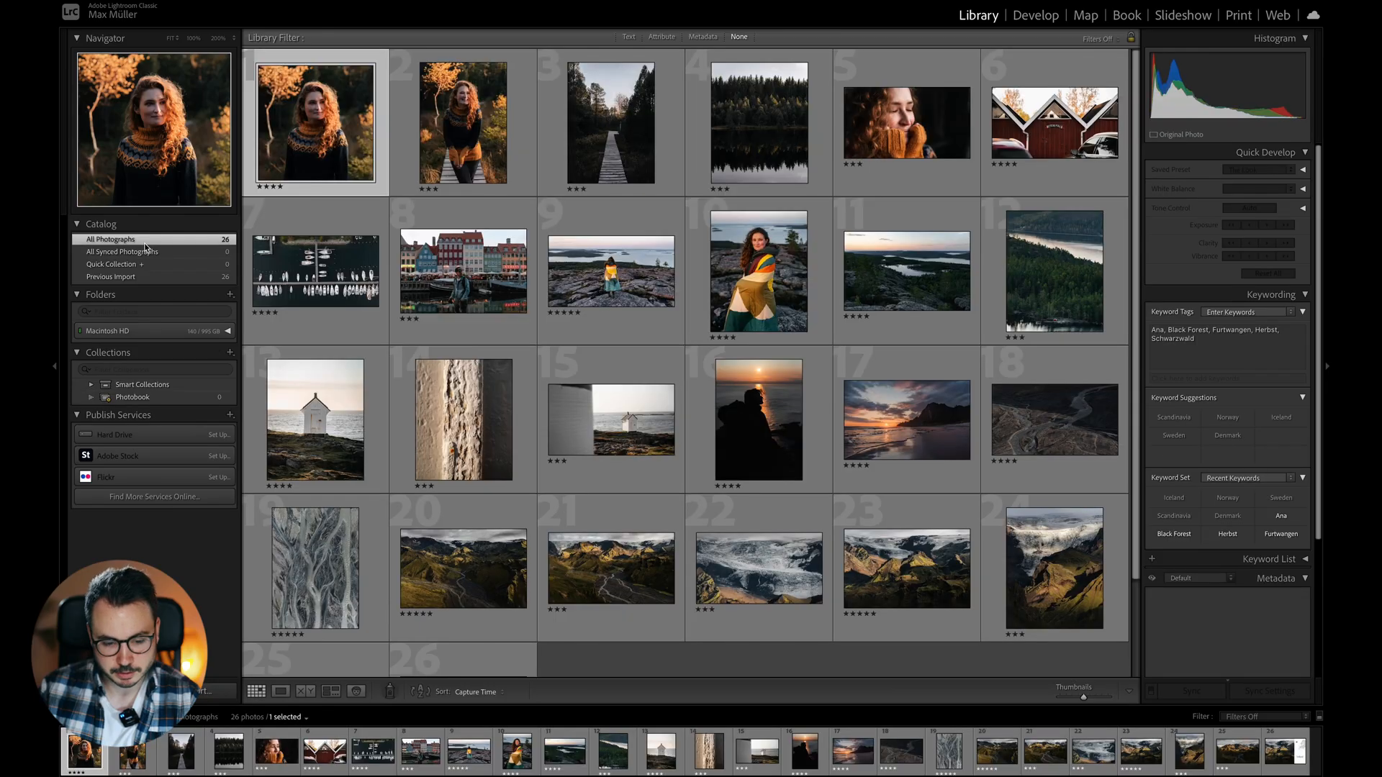
# Assign the green color label to photos 2 to 6, 14 to 20, 23 and 26 in the All Photographs grid
pyautogui.click(455, 153)
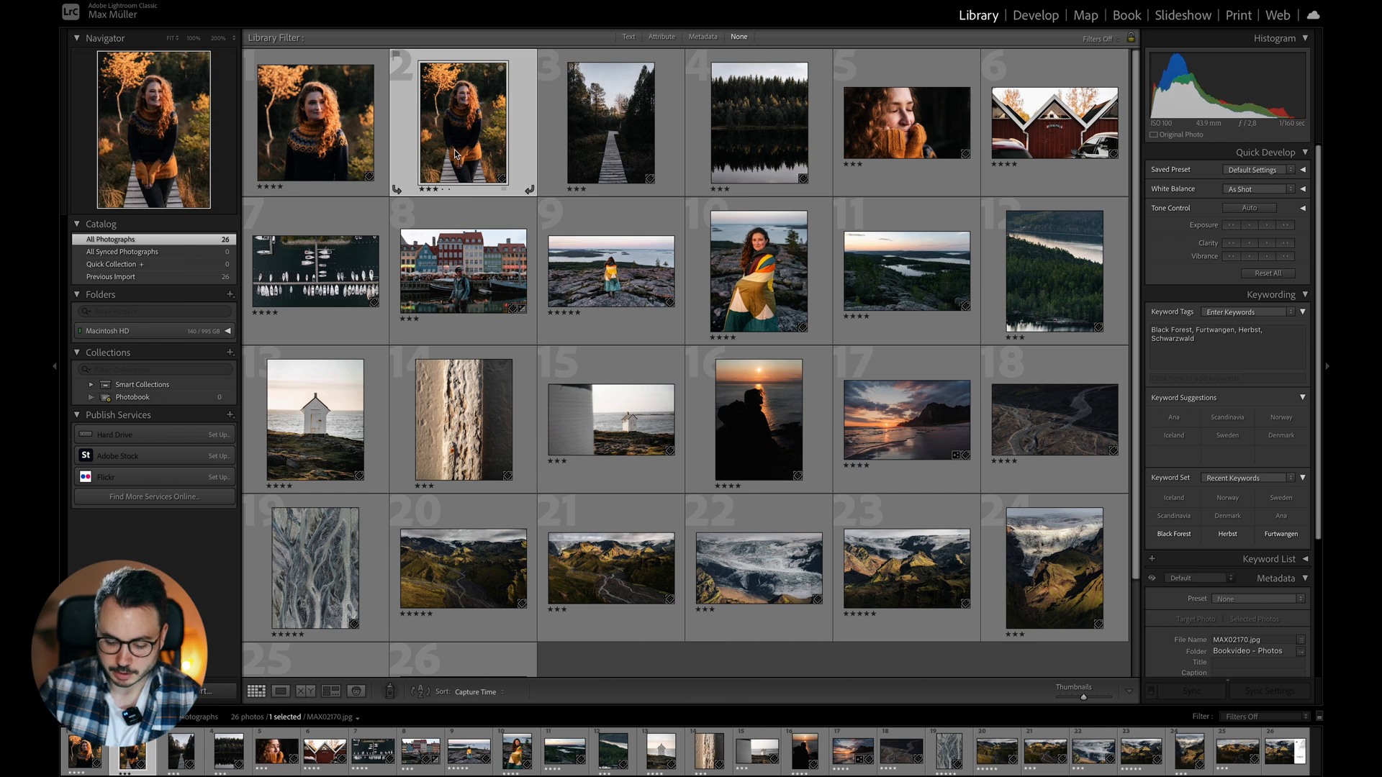
pyautogui.press('8')
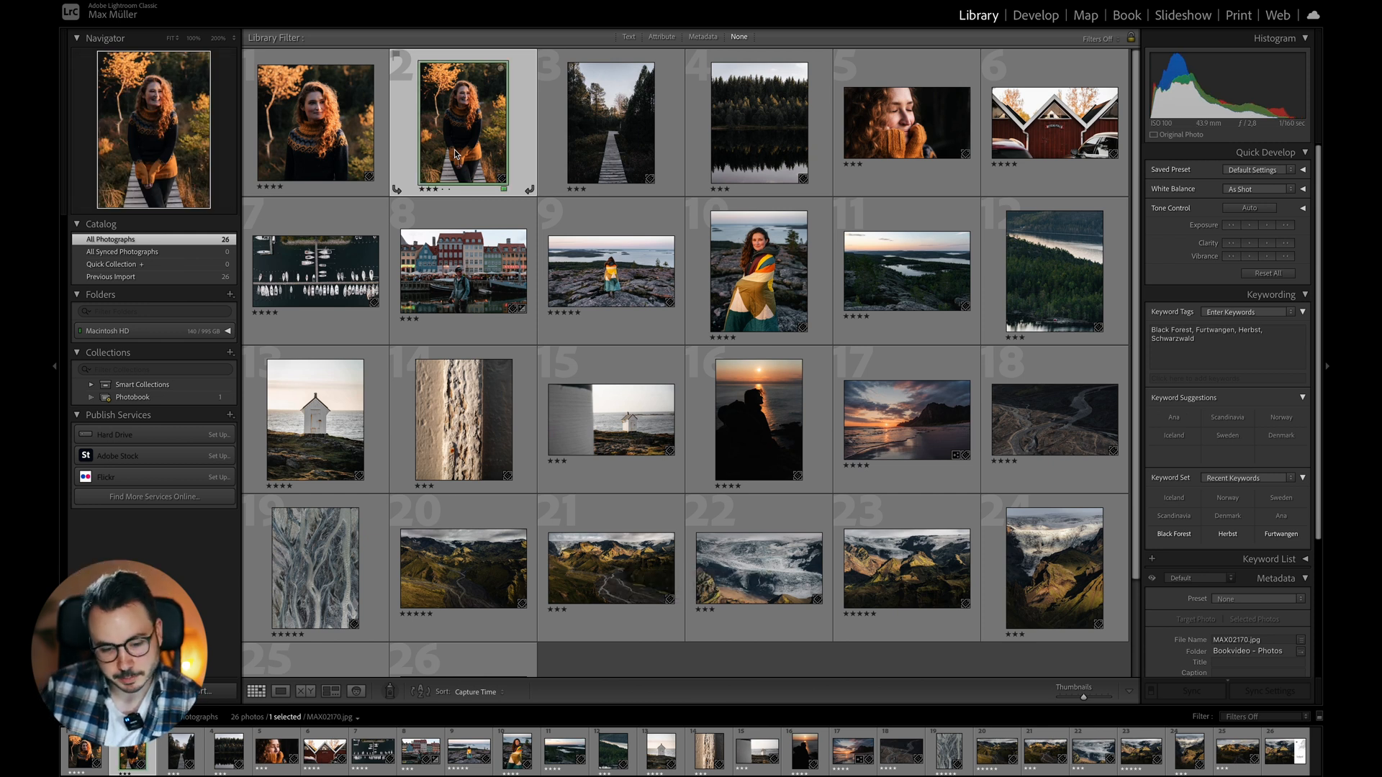
pyautogui.press('Right')
pyautogui.hotkey('shift', '8')
pyautogui.hotkey('shift', '8')
pyautogui.hotkey('shift', '8')
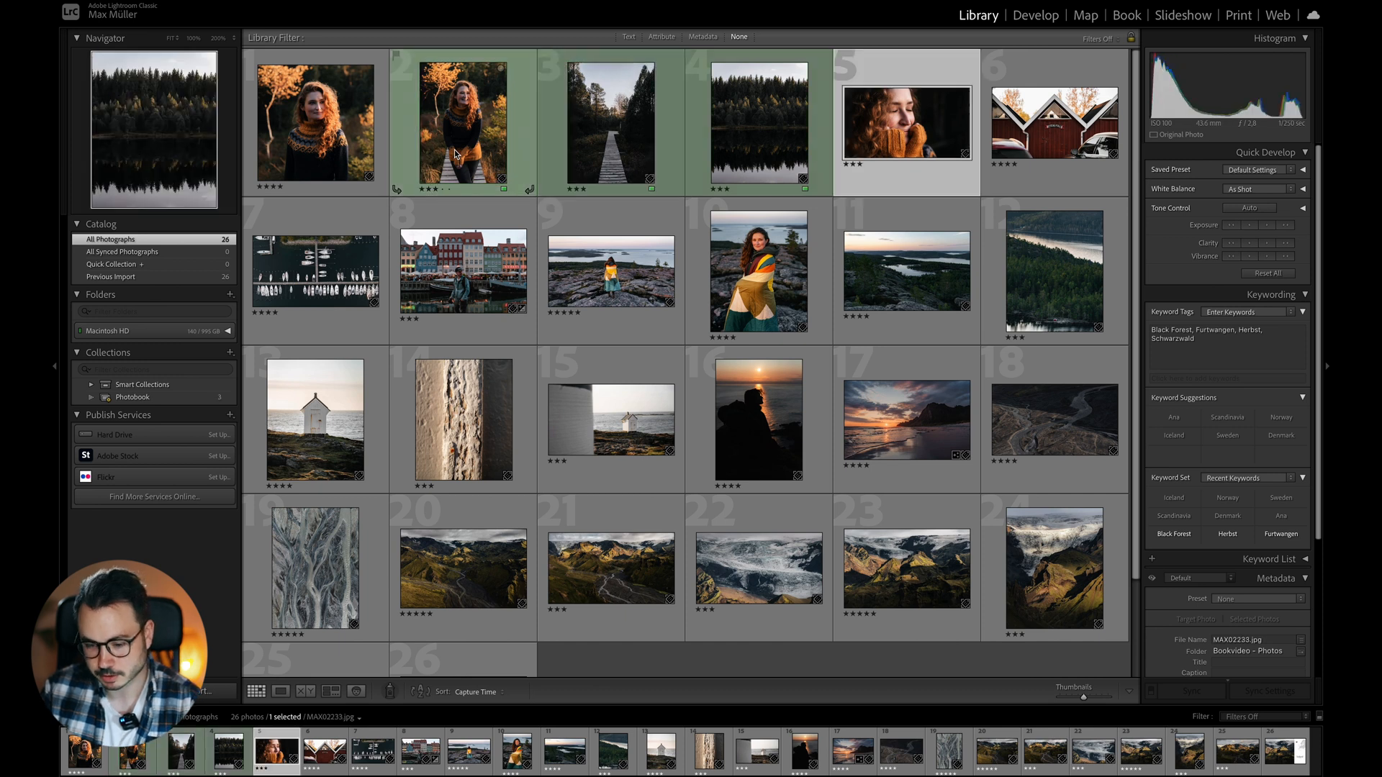
pyautogui.hotkey('shift', '8')
pyautogui.press('Down')
pyautogui.press('Right')
pyautogui.hotkey('shift', '8')
pyautogui.hotkey('shift', '8')
pyautogui.hotkey('shift', '8')
pyautogui.hotkey('shift', '8')
pyautogui.press('Right')
pyautogui.press('Right')
pyautogui.hotkey('shift', '8')
pyautogui.press('Left')
pyautogui.press('Right')
pyautogui.press('Right')
pyautogui.press('Left')
pyautogui.press('Left')
pyautogui.press('Down')
pyautogui.press('8')
pyautogui.press('Up')
pyautogui.press('Left')
pyautogui.press('8')
pyautogui.press('Right')
pyautogui.press('Right')
pyautogui.press('Right')
pyautogui.press('Right')
pyautogui.press('8')
pyautogui.press('Up')
pyautogui.press('Right')
pyautogui.press('8')
pyautogui.press('Up')
pyautogui.press('Up')
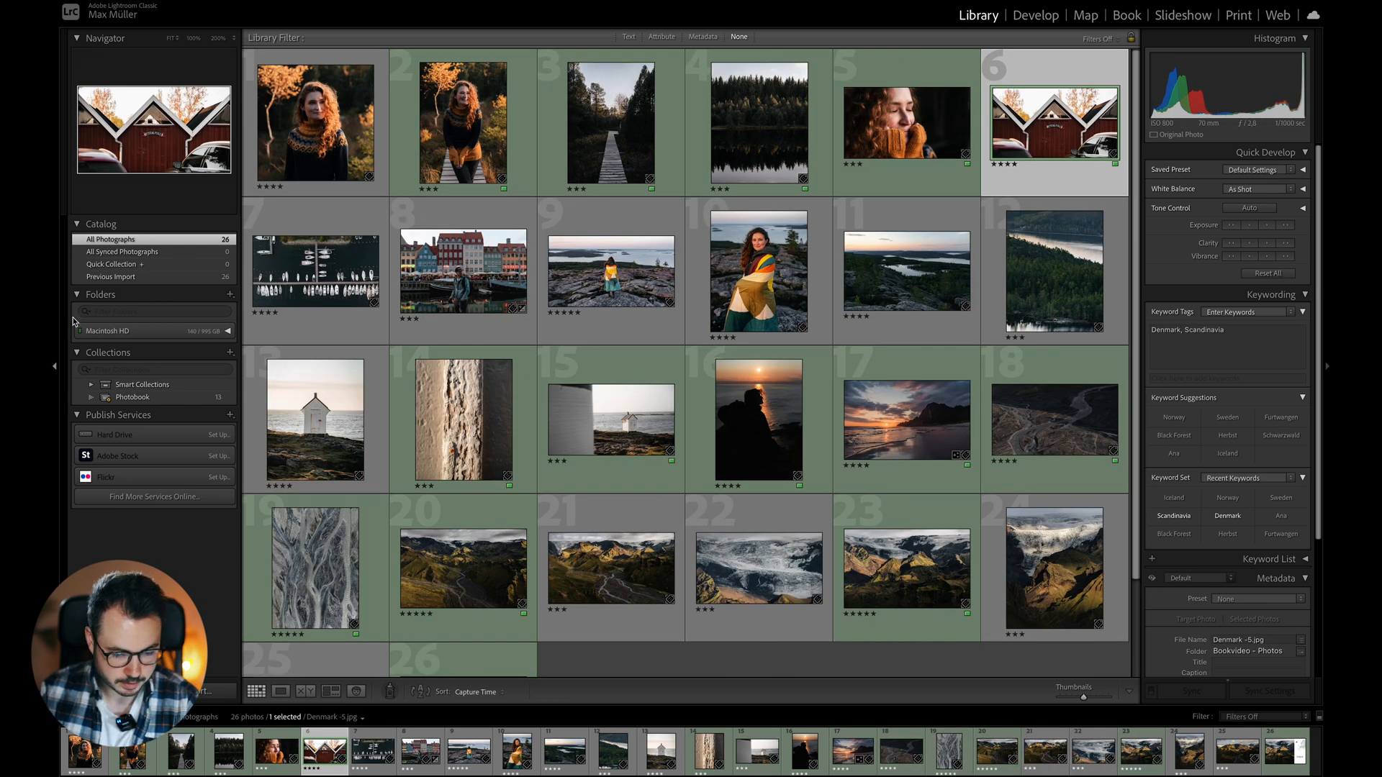
# Show the Photobook smart collection, switch to the Book module with it and clear the existing book layout
pyautogui.click(133, 398)
pyautogui.click(582, 468)
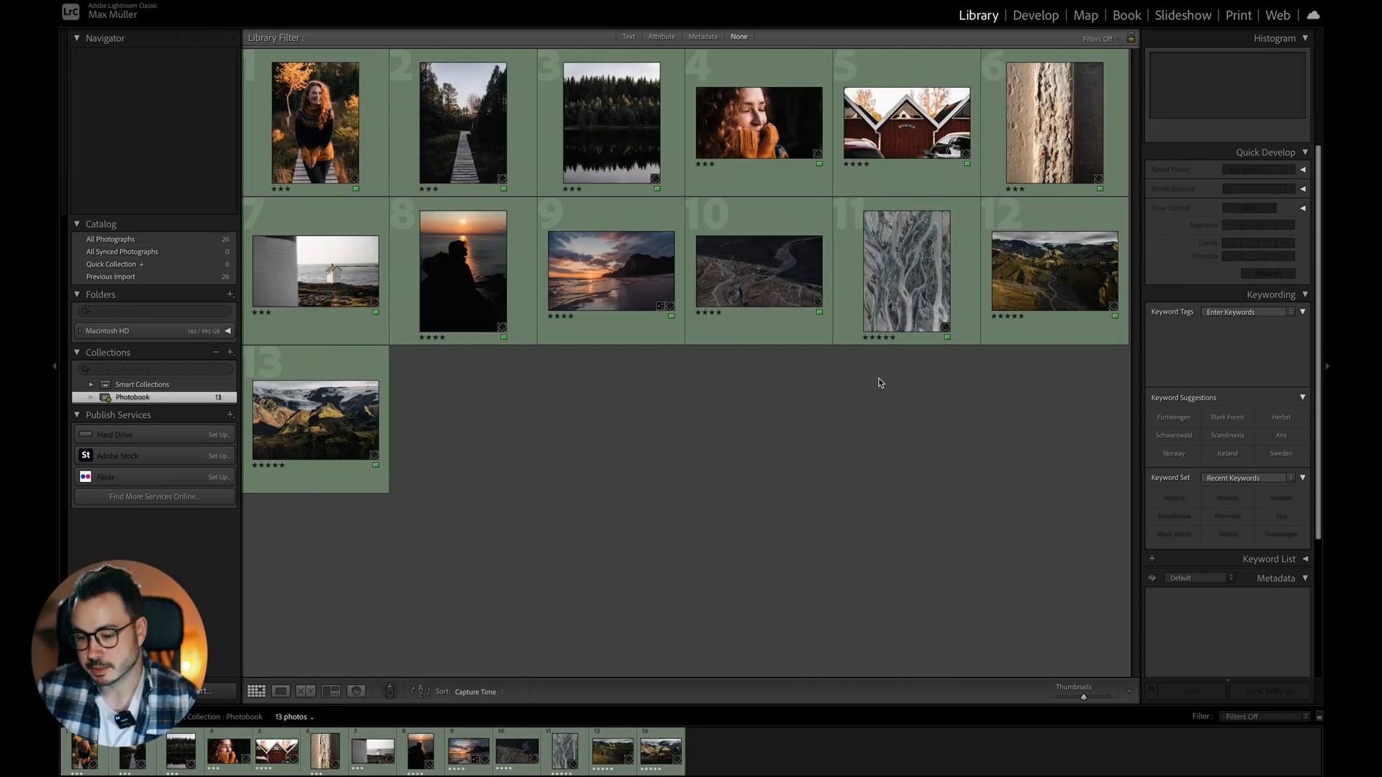
pyautogui.click(1126, 15)
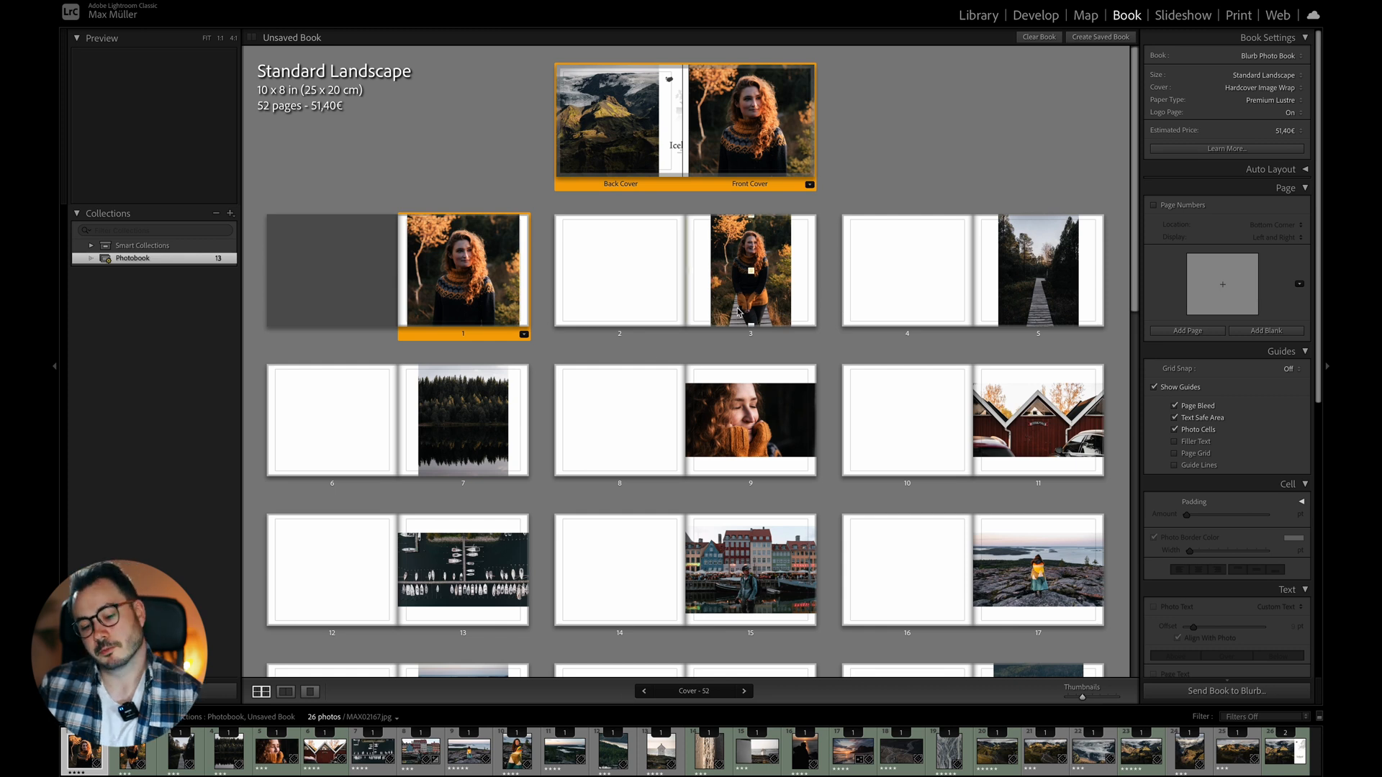
pyautogui.click(1038, 37)
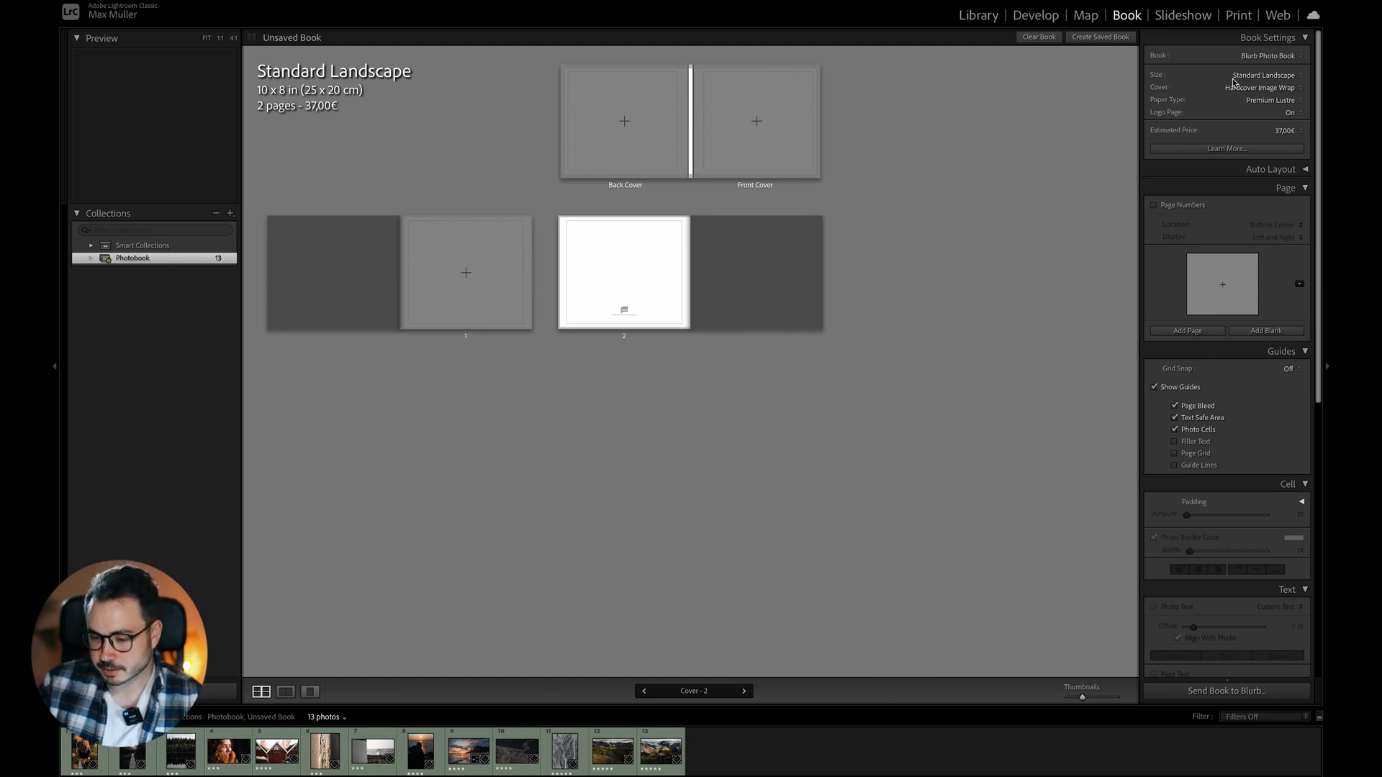
# Set the book size to Standard Portrait 8 x 10 in with relayout, and the paper type to Standard
pyautogui.click(1292, 79)
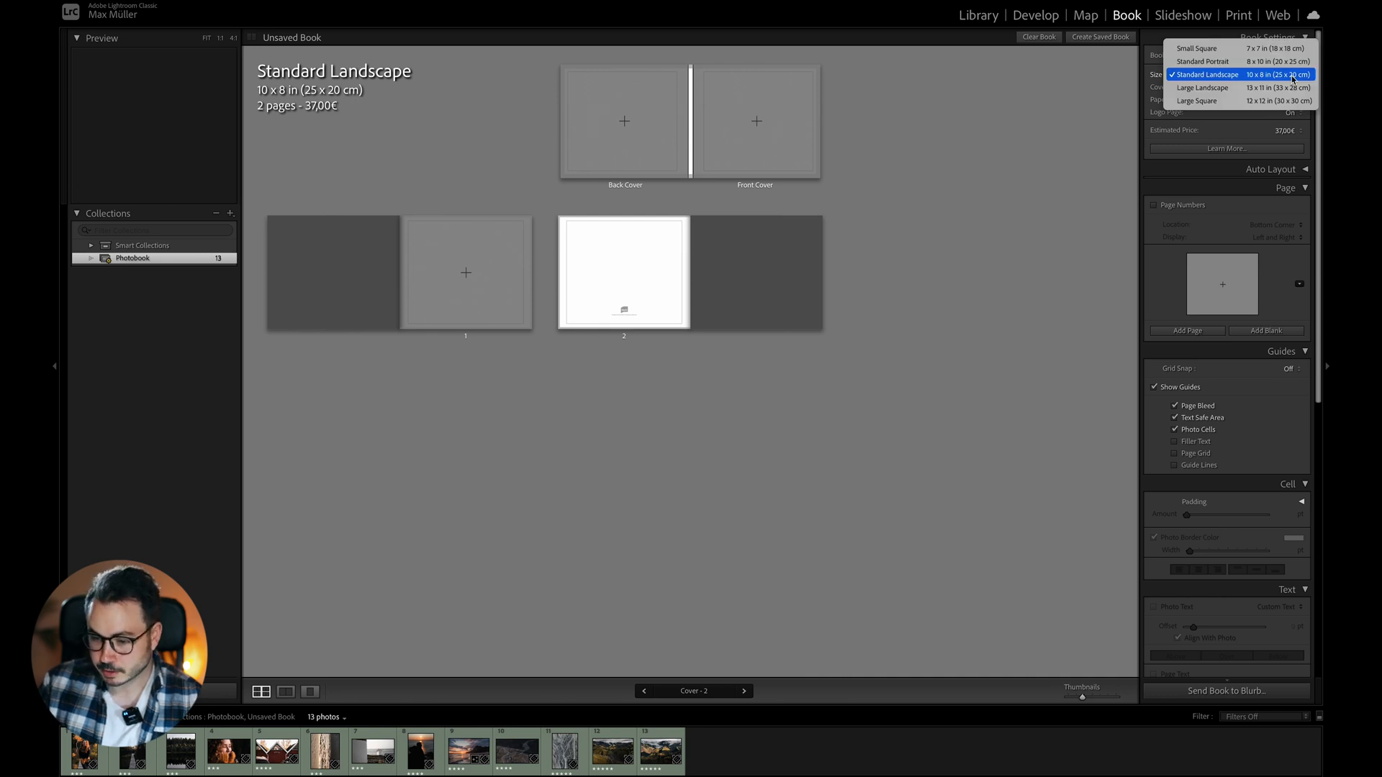
pyautogui.click(1288, 62)
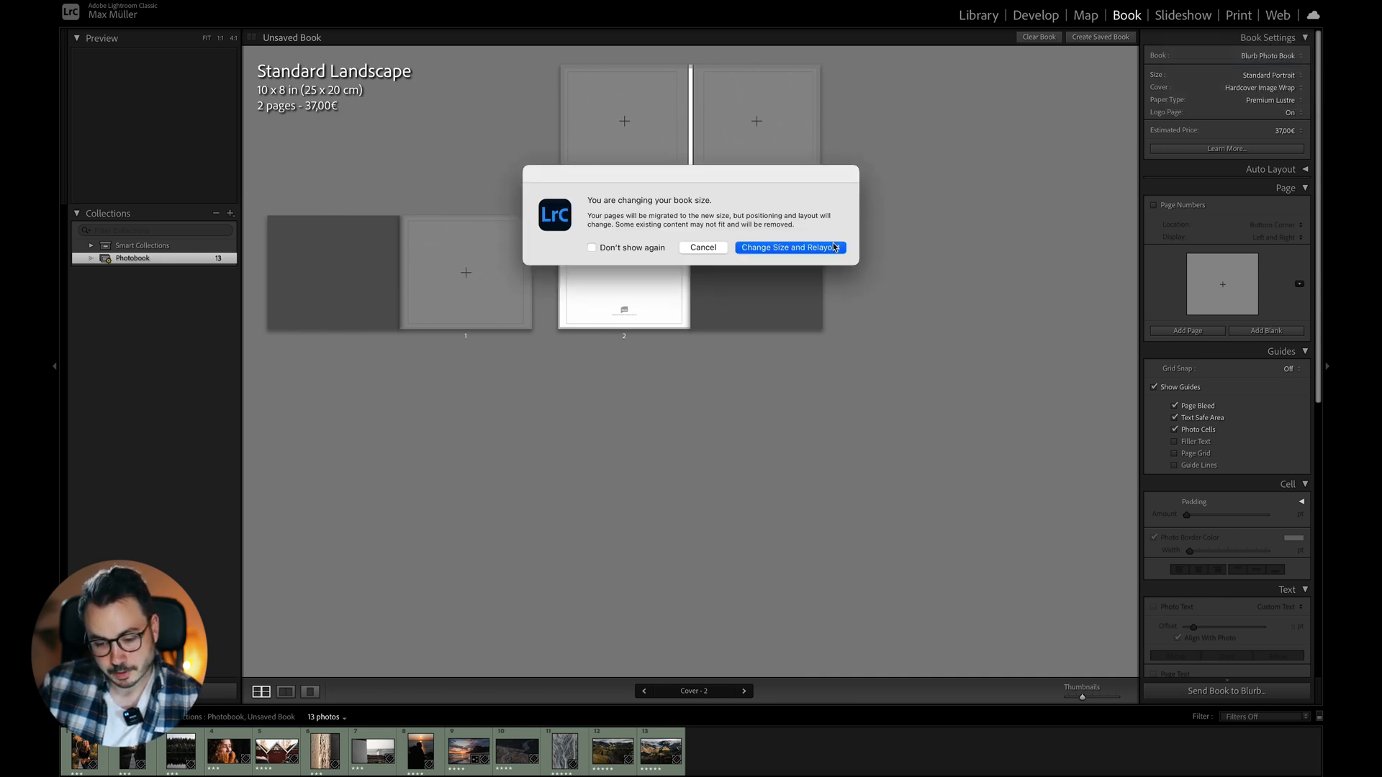
pyautogui.click(834, 247)
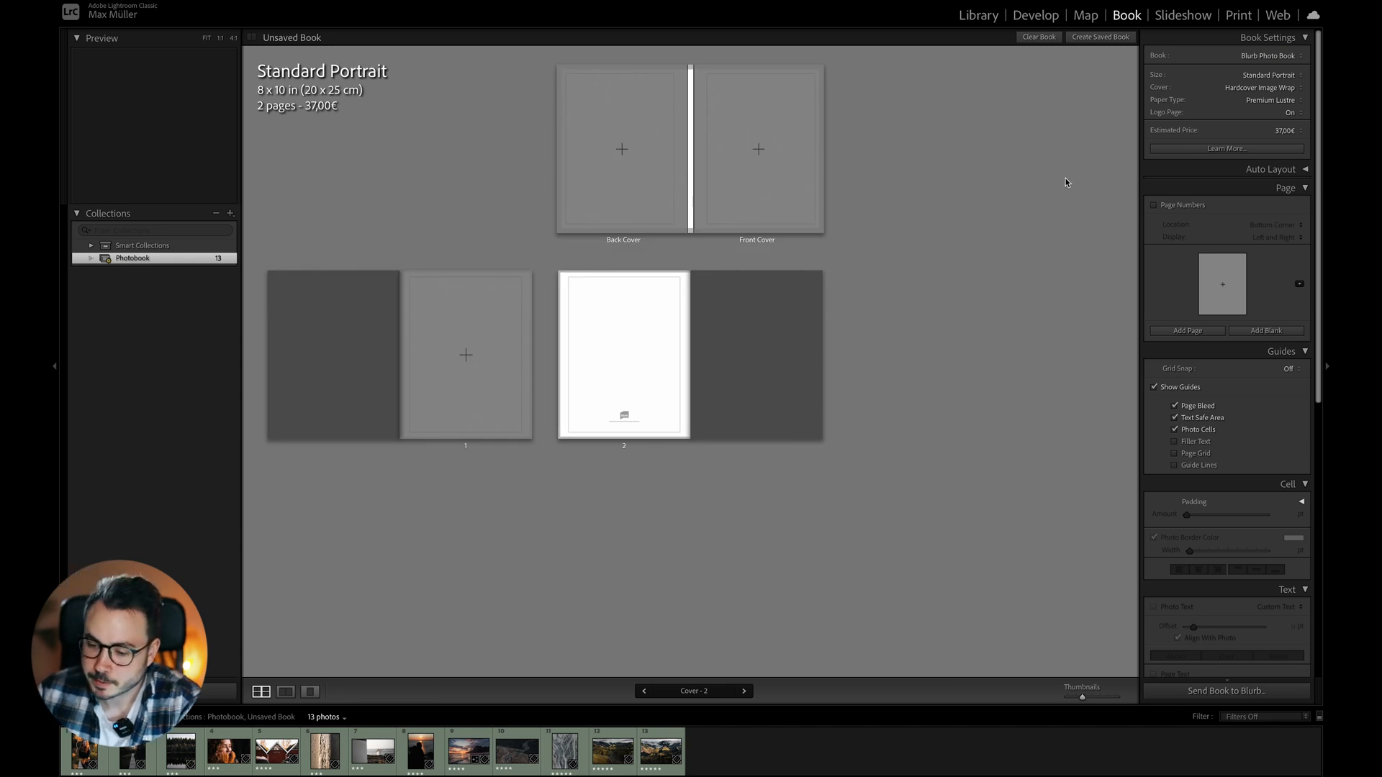
pyautogui.click(1287, 104)
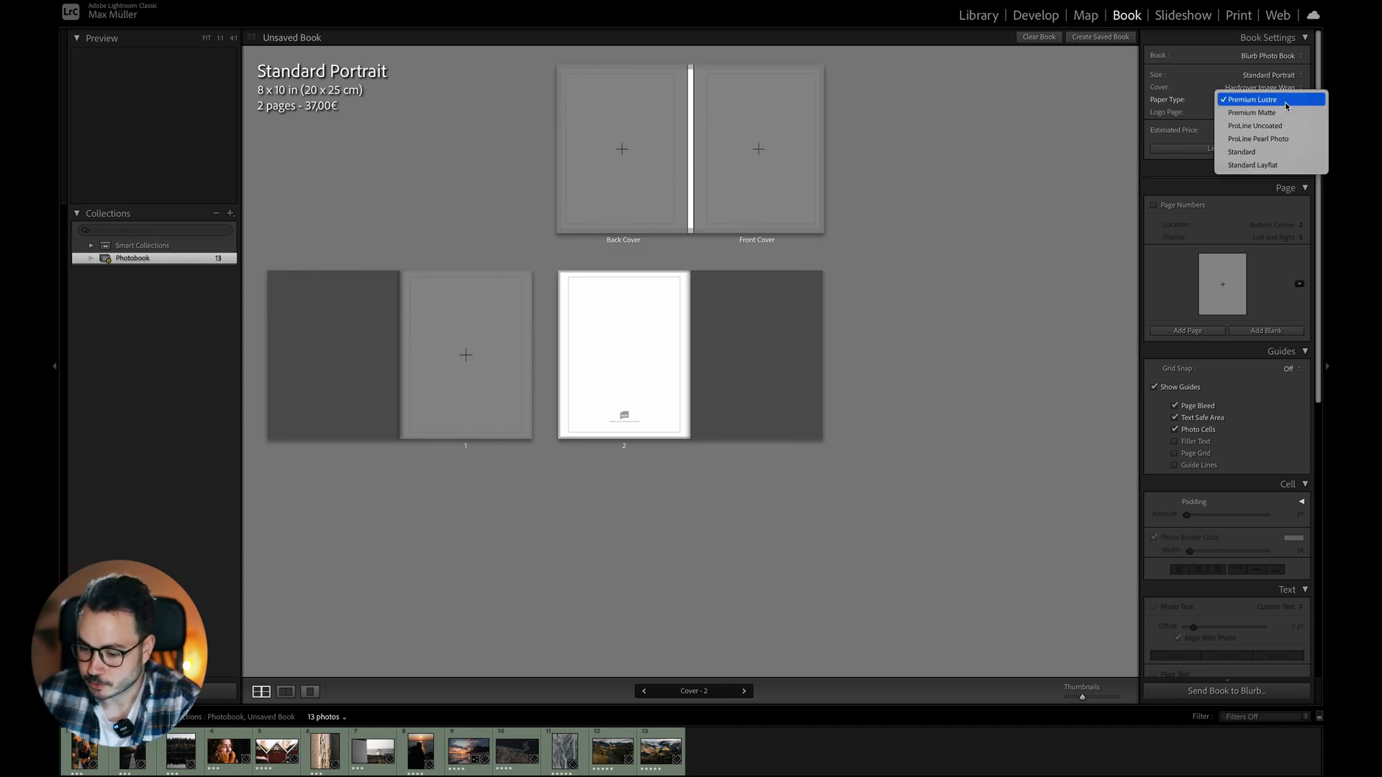
pyautogui.click(1279, 159)
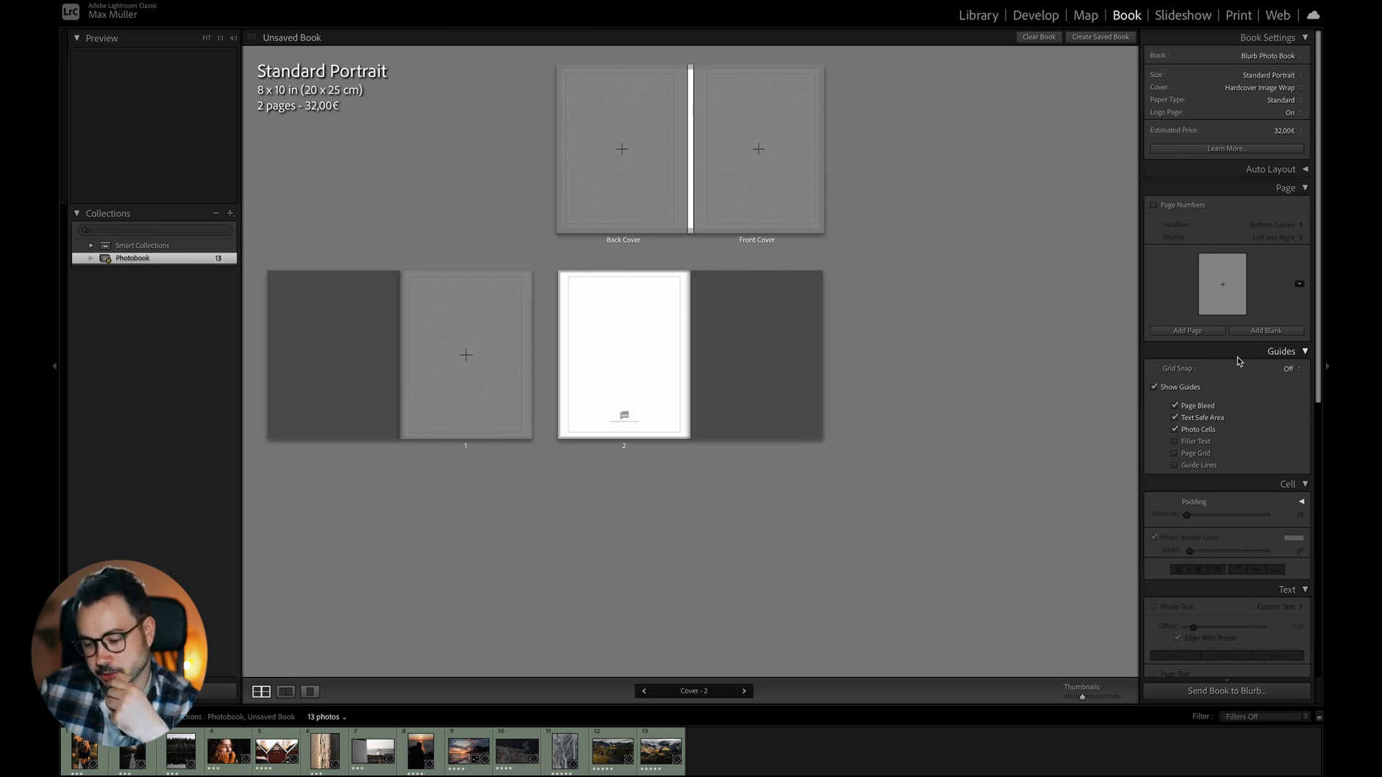
# Add a new single-photo page directly after page 1 of the book
pyautogui.scroll(-3, 1237, 357)
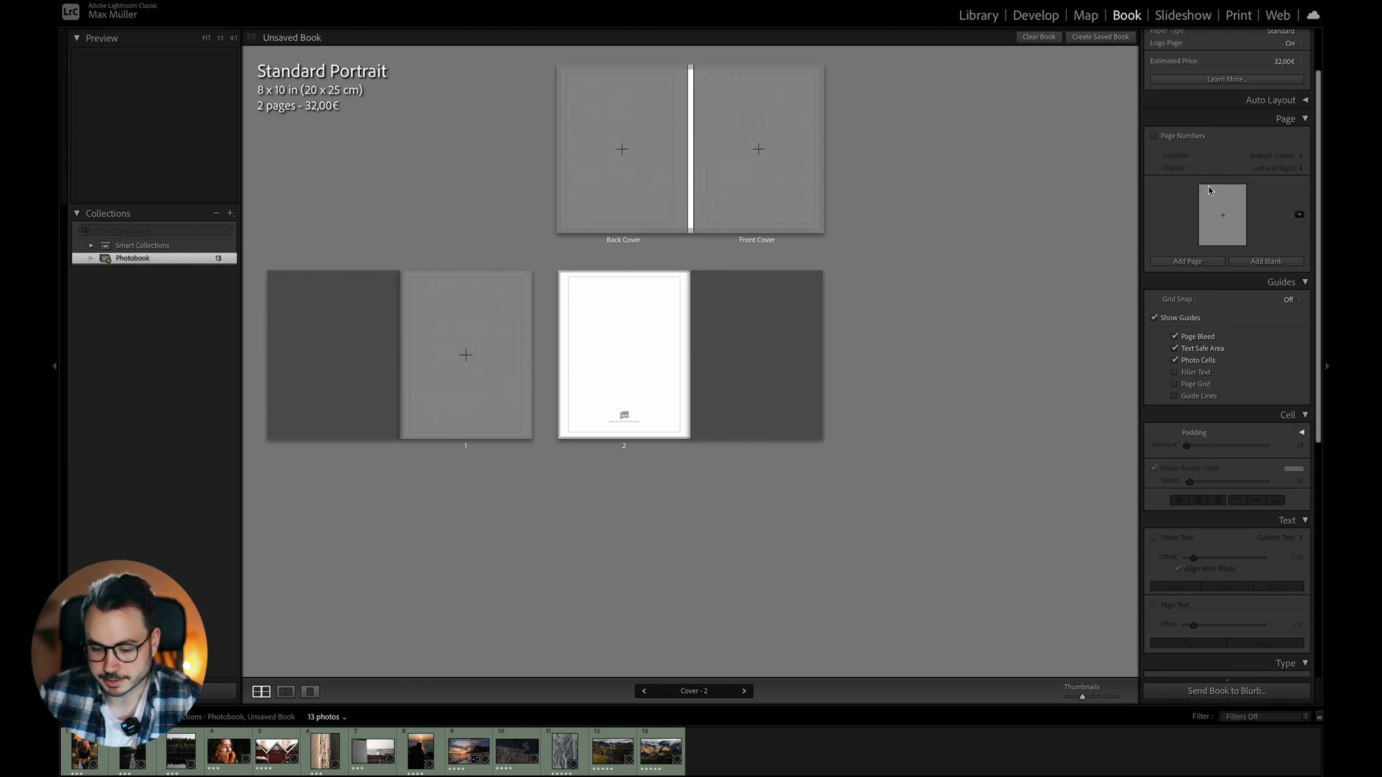
pyautogui.click(670, 372)
pyautogui.click(463, 356)
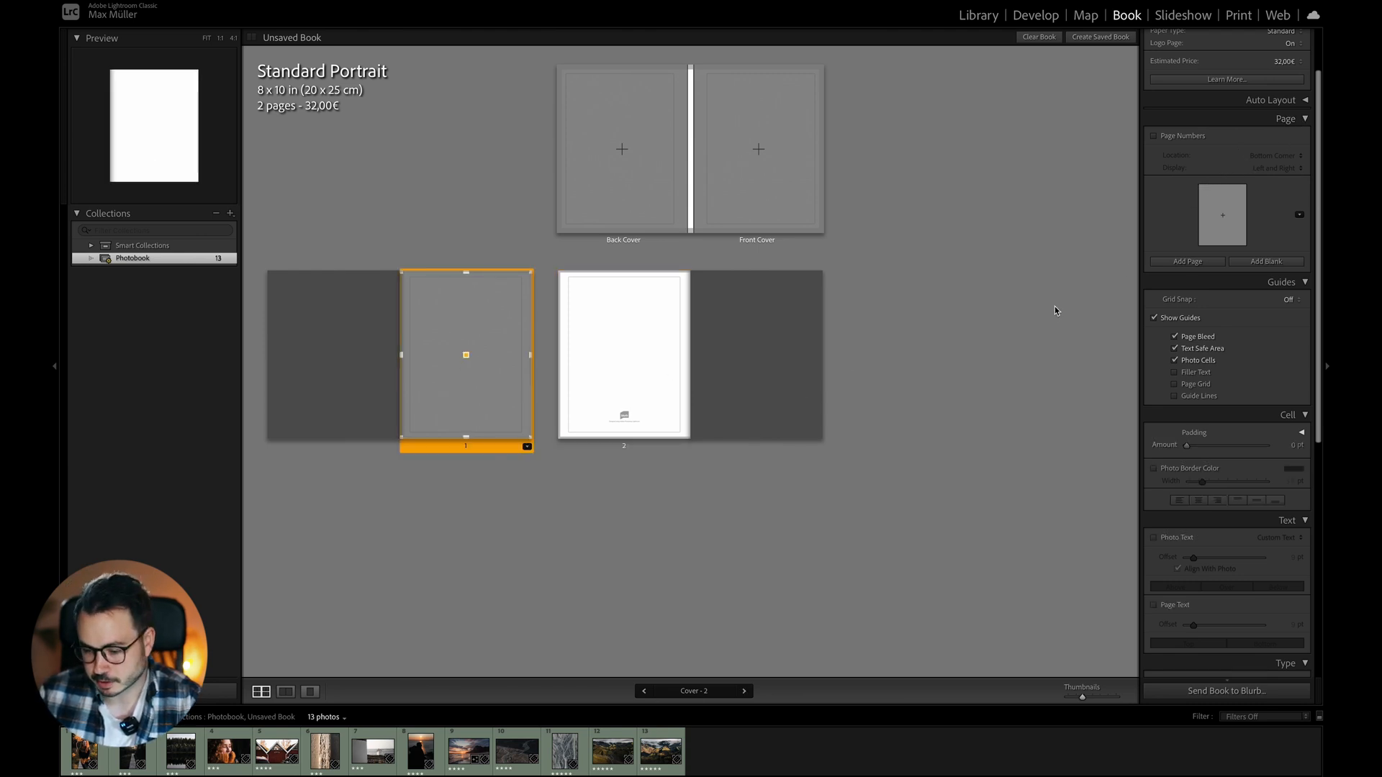
pyautogui.click(1189, 261)
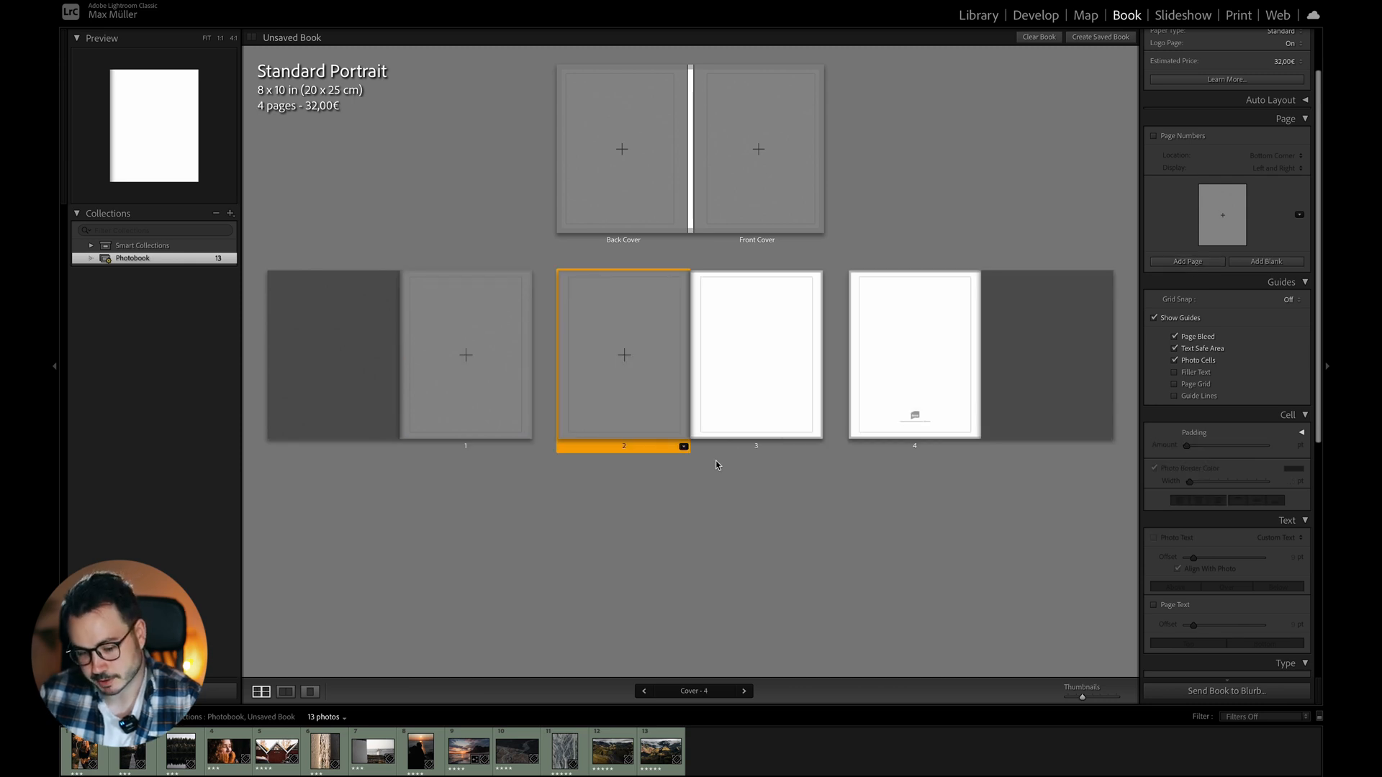
# Examine the page templates available for page 2 in the 1 Photo, Custom Pages and Favorites categories
pyautogui.click(1298, 215)
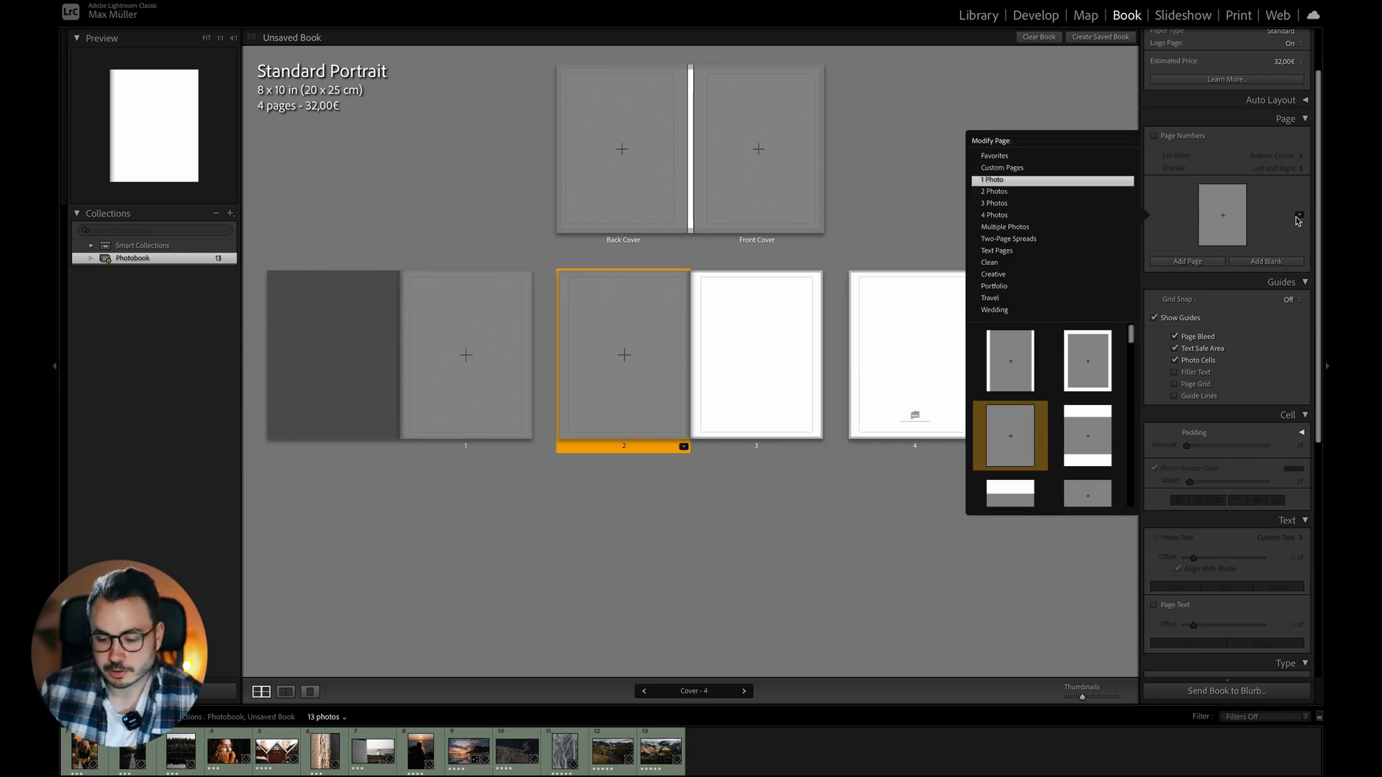
pyautogui.scroll(-5, 1050, 394)
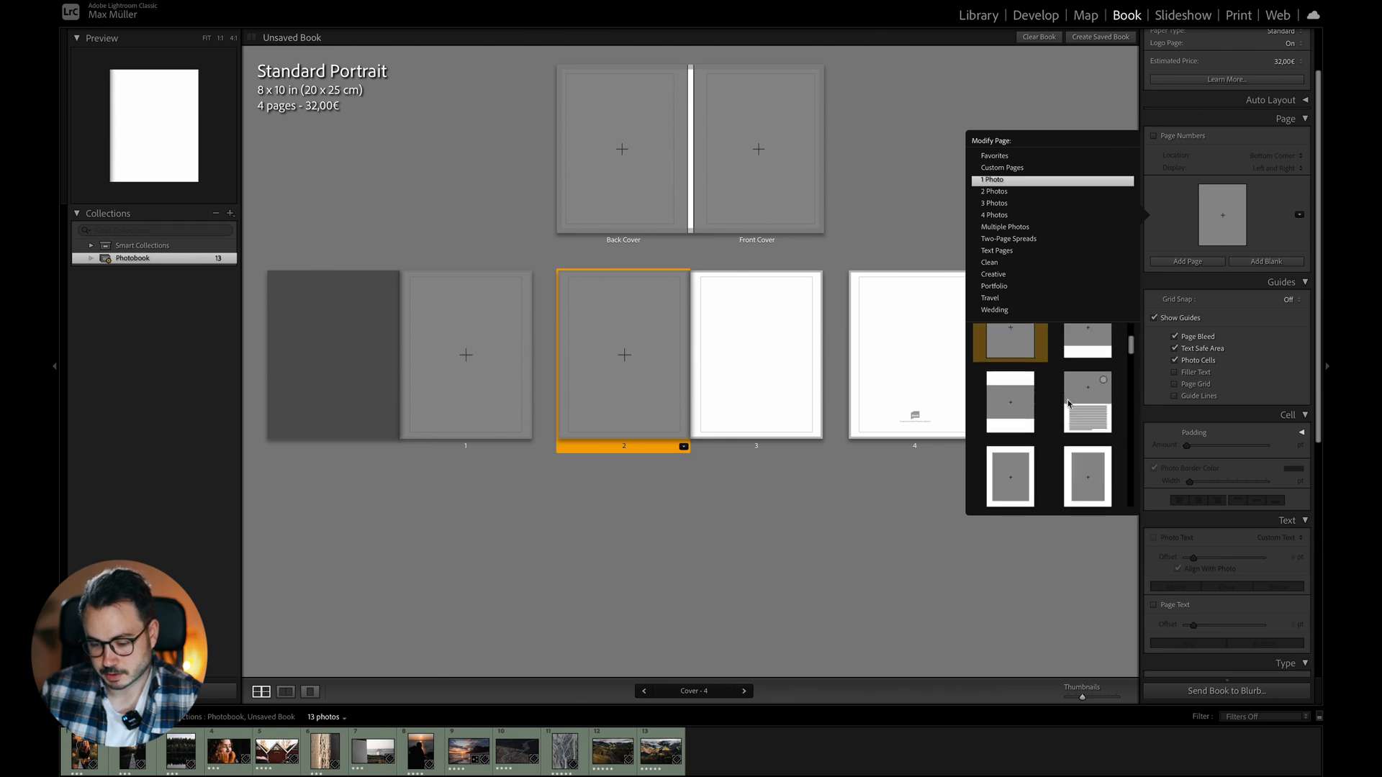
pyautogui.scroll(4, 1050, 394)
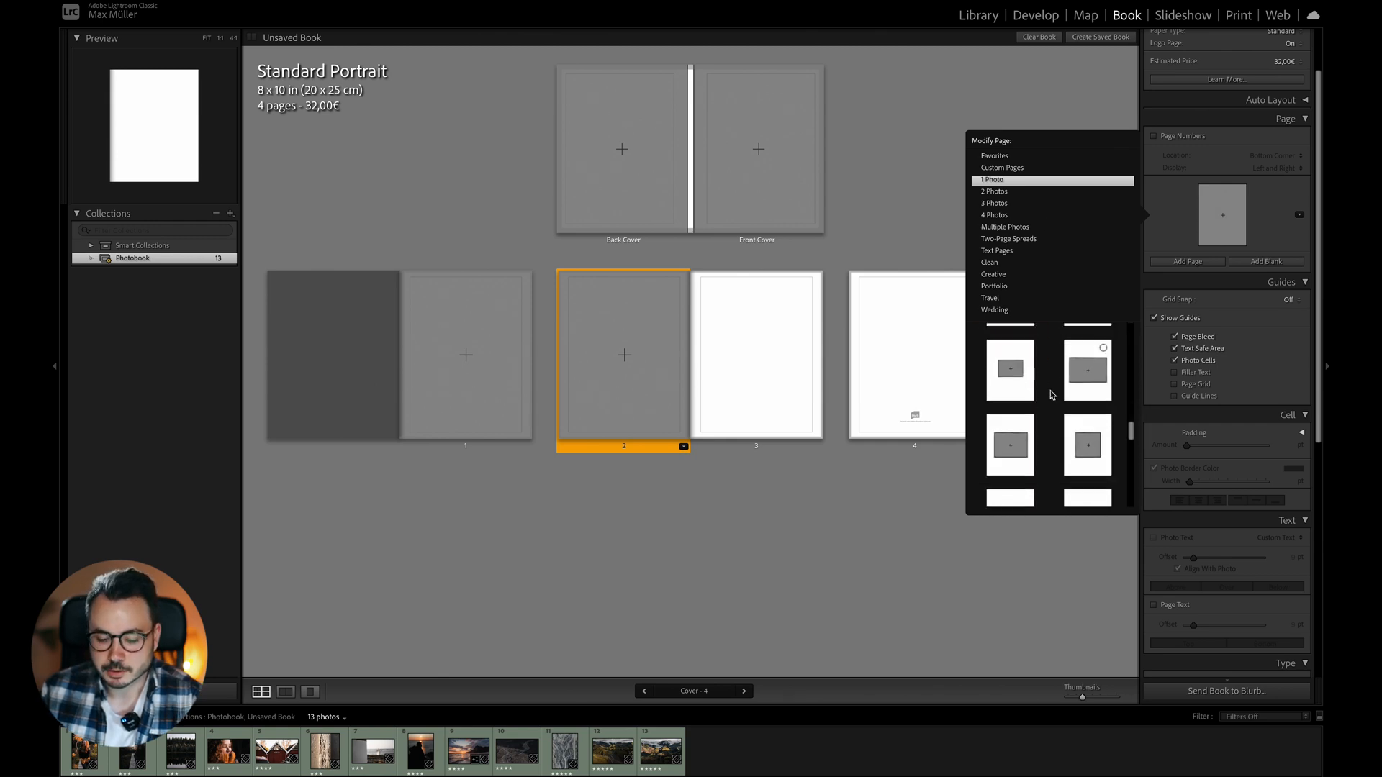
pyautogui.scroll(5, 1050, 394)
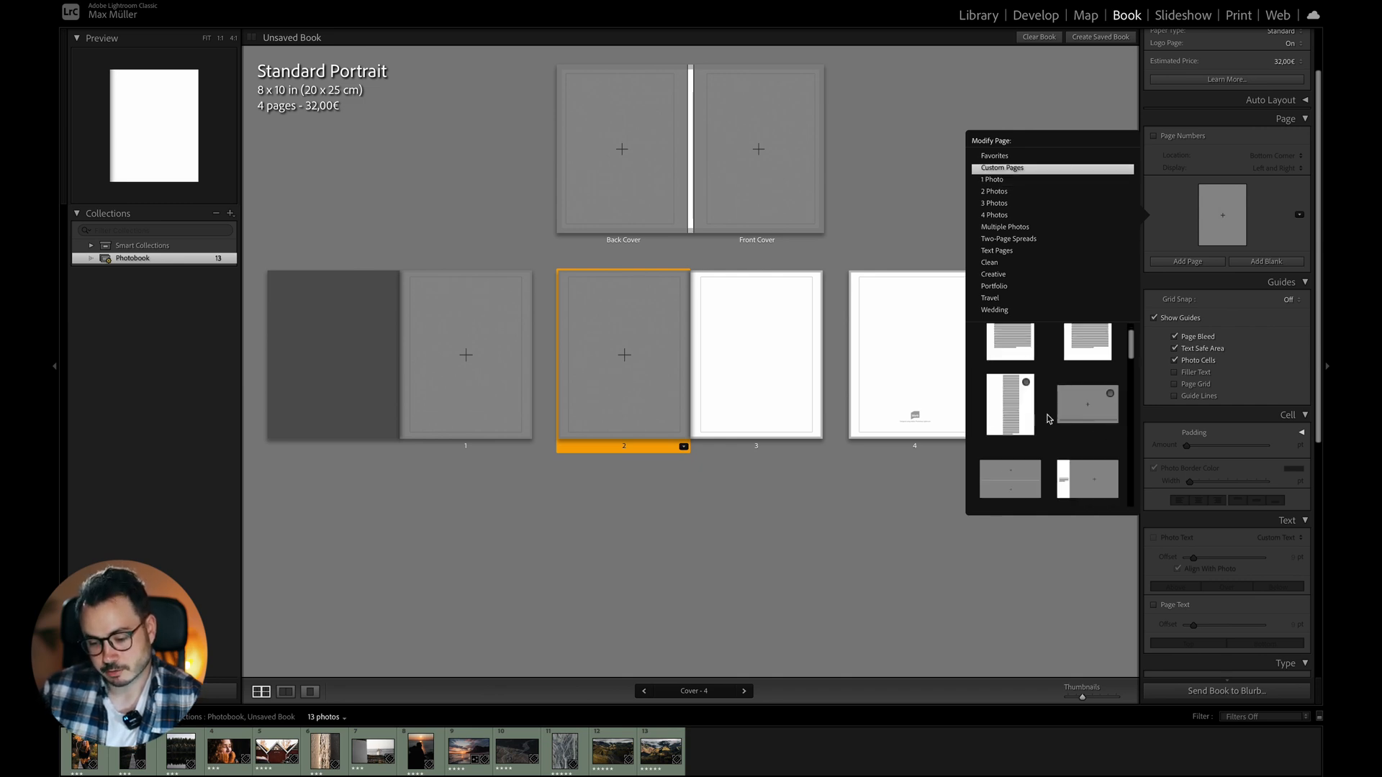
pyautogui.scroll(-6, 1048, 419)
pyautogui.scroll(5, 1045, 419)
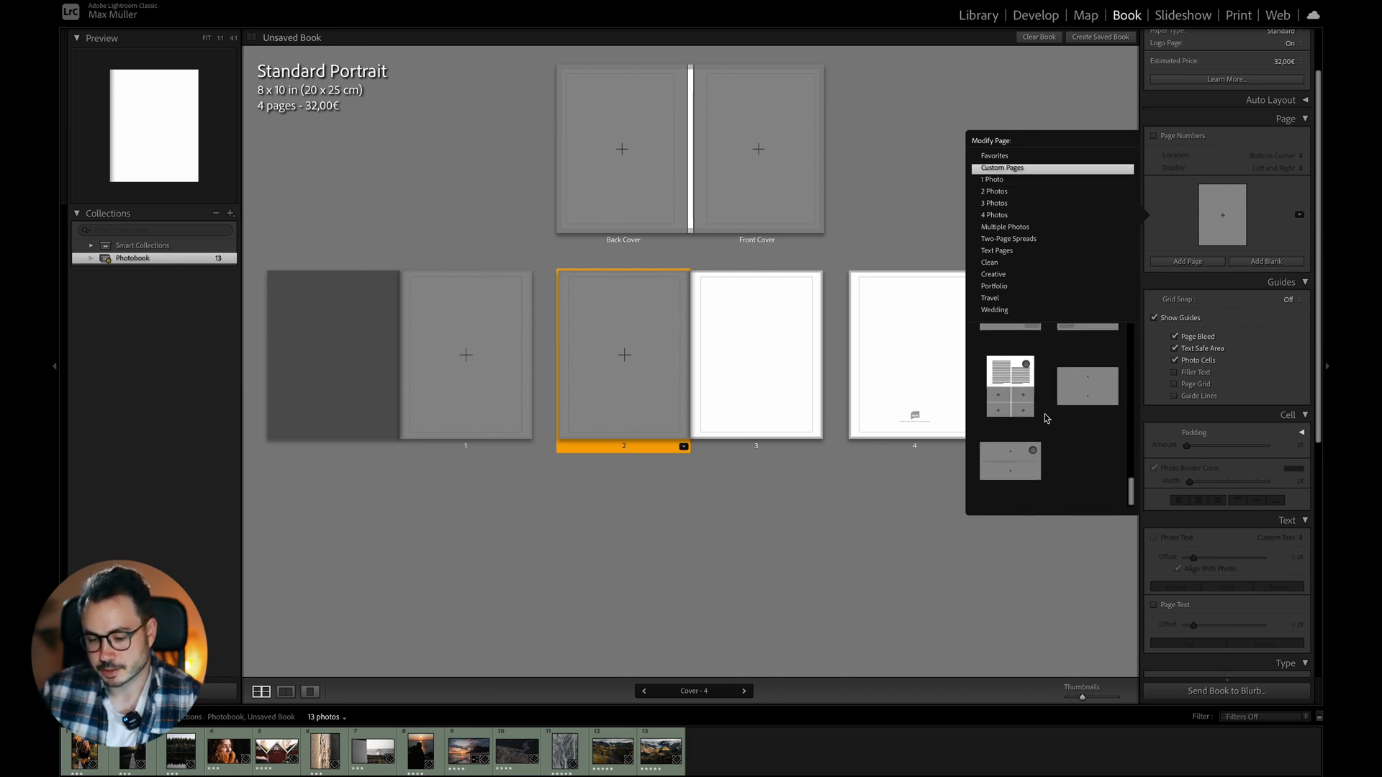
pyautogui.click(1014, 157)
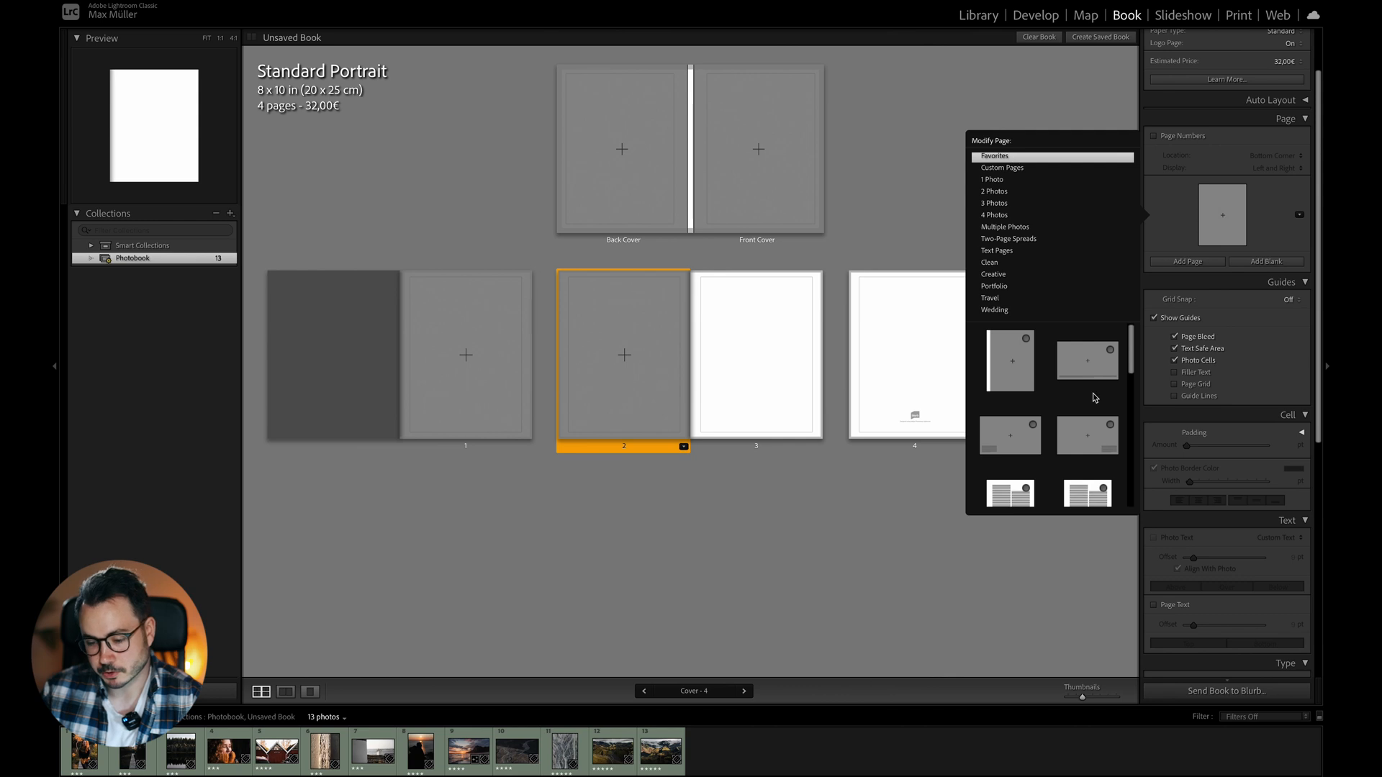
pyautogui.click(1024, 169)
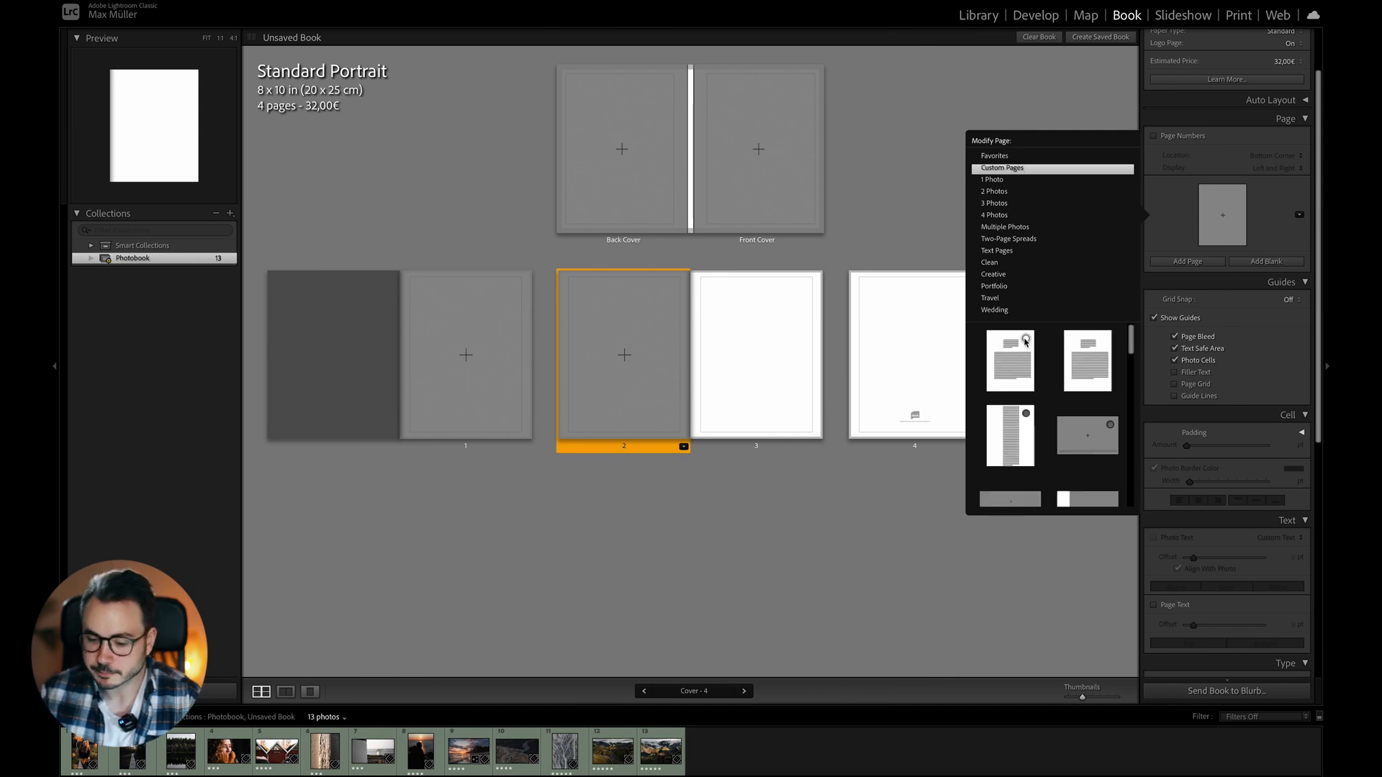
pyautogui.click(1009, 156)
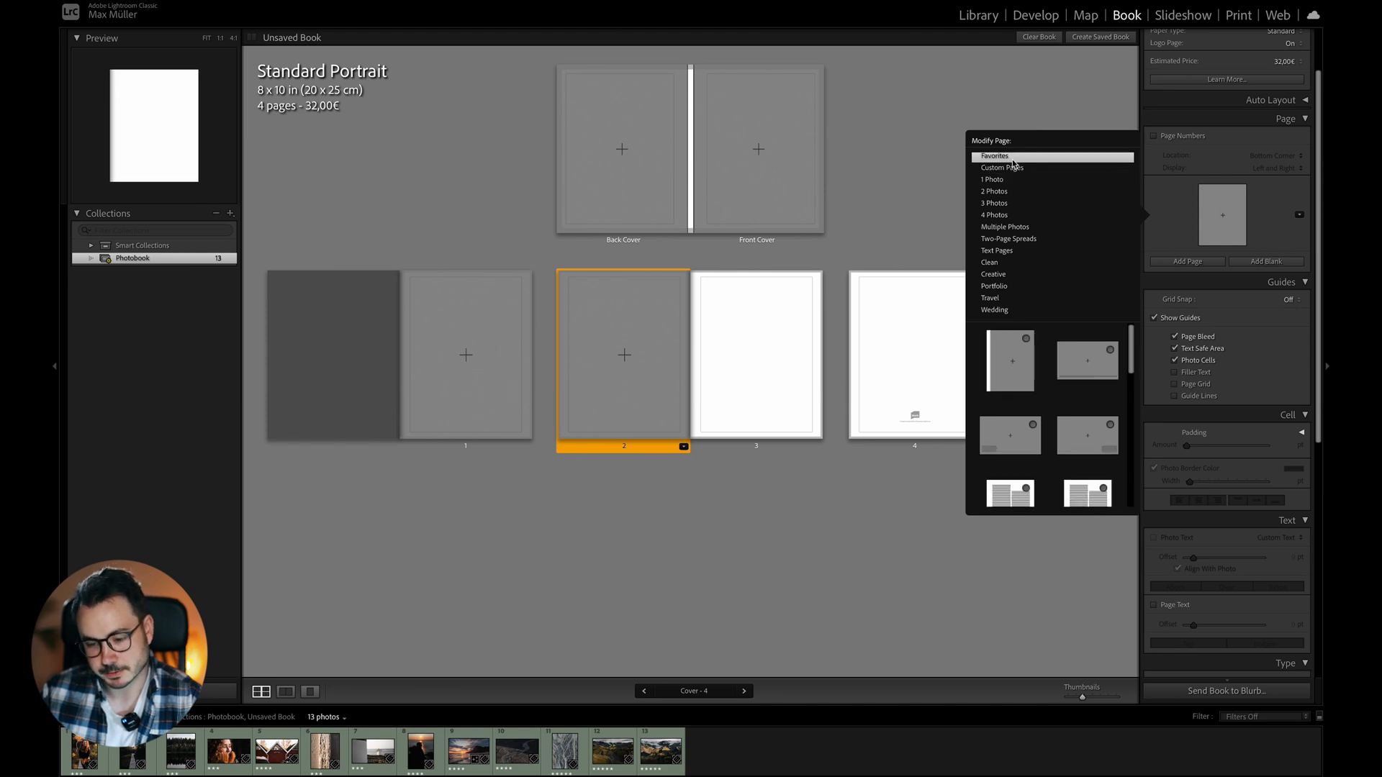
pyautogui.click(1021, 170)
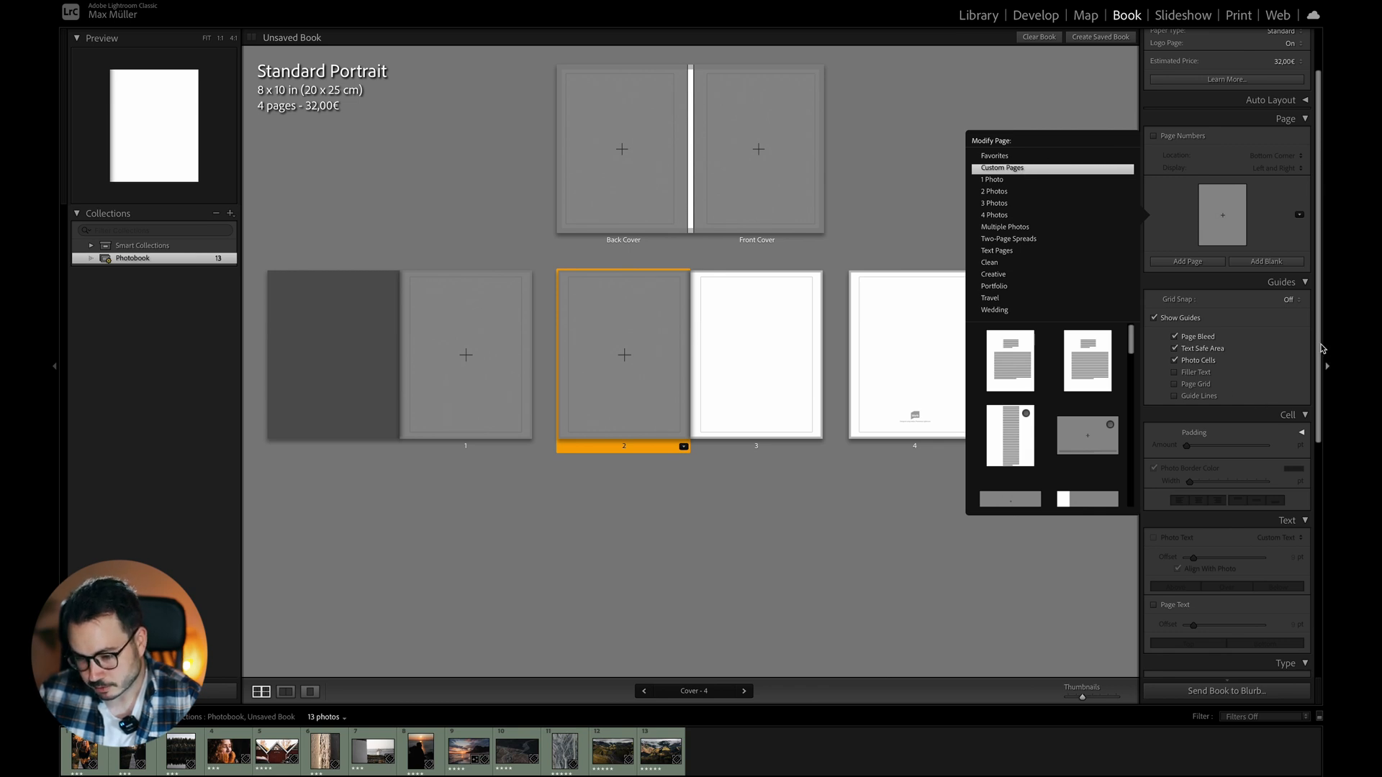
# Close the page template chooser and examine the Grid Snap options in the guide settings
pyautogui.click(1075, 581)
pyautogui.scroll(-2, 1231, 337)
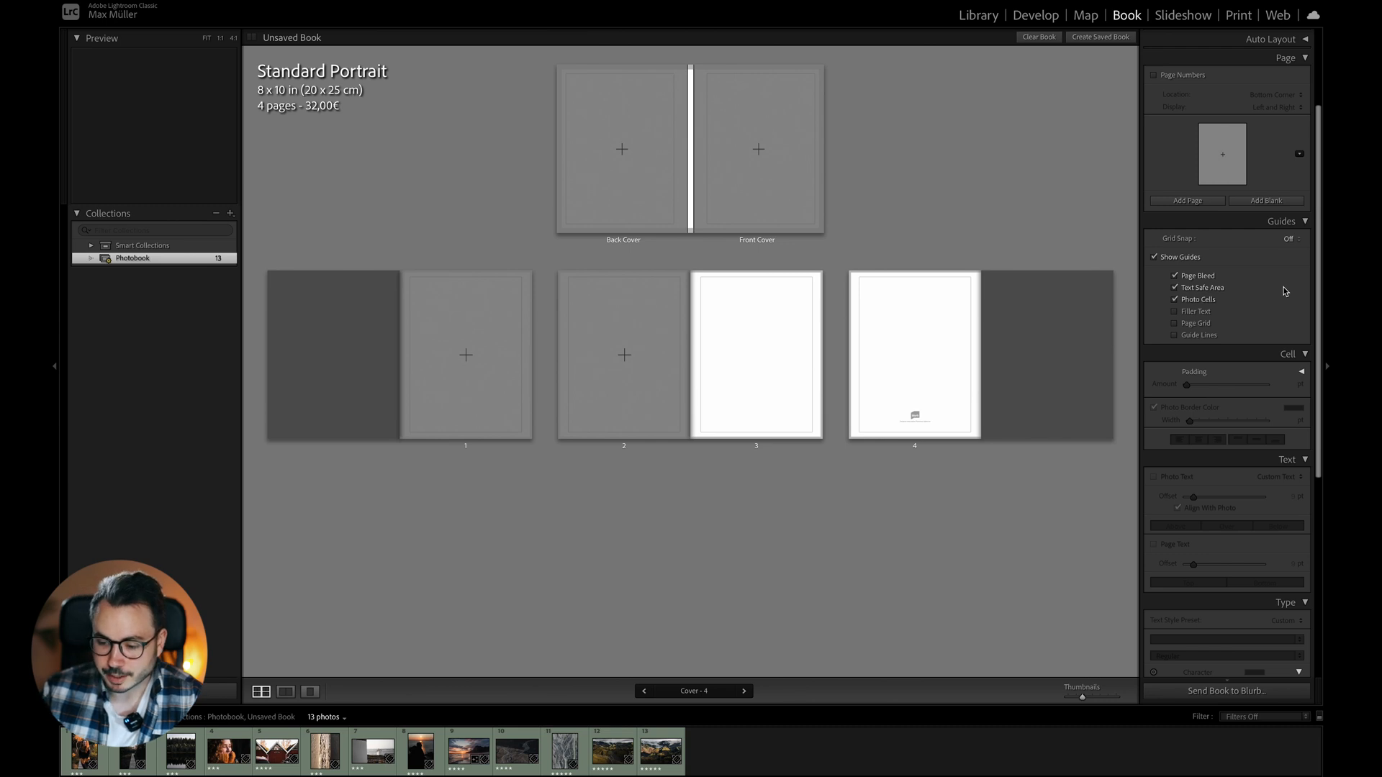
pyautogui.click(1290, 239)
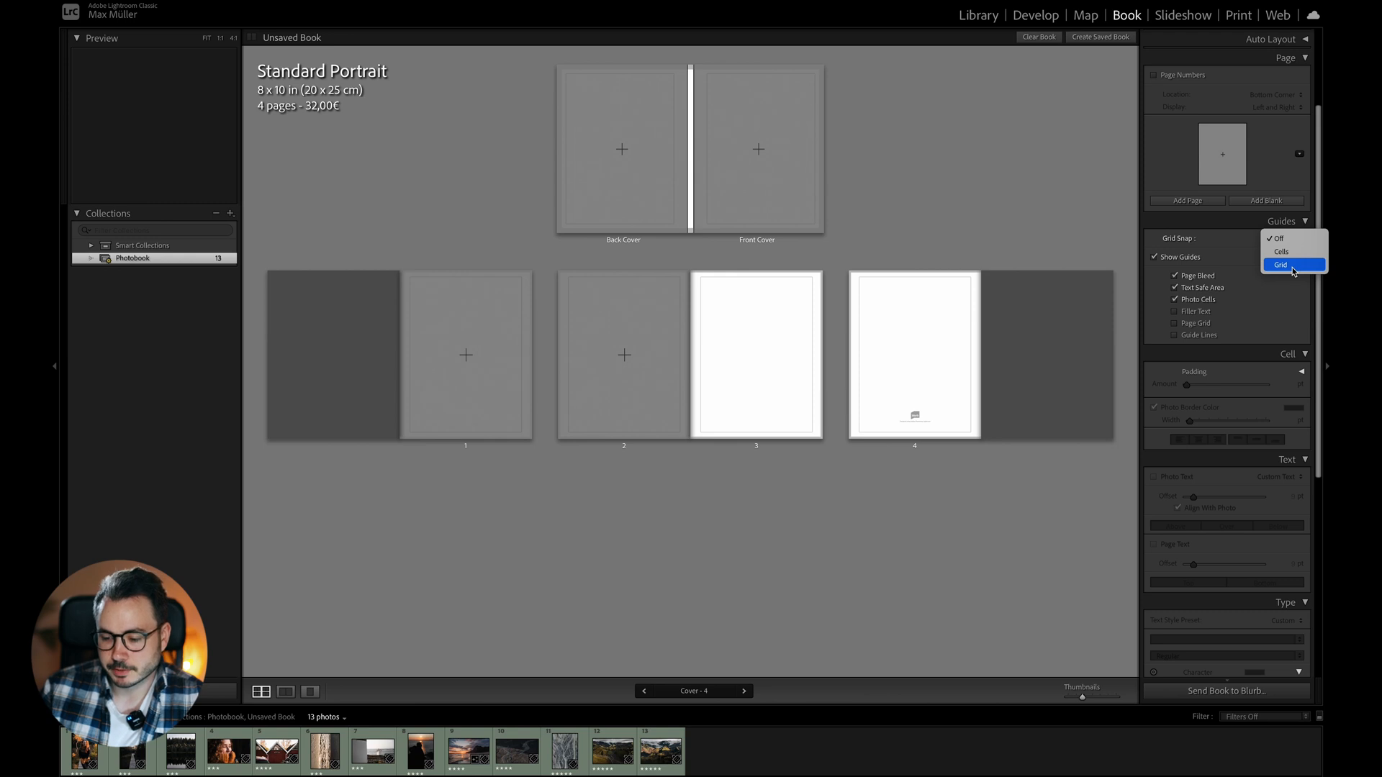
pyautogui.click(1293, 270)
pyautogui.click(1290, 239)
pyautogui.click(1283, 216)
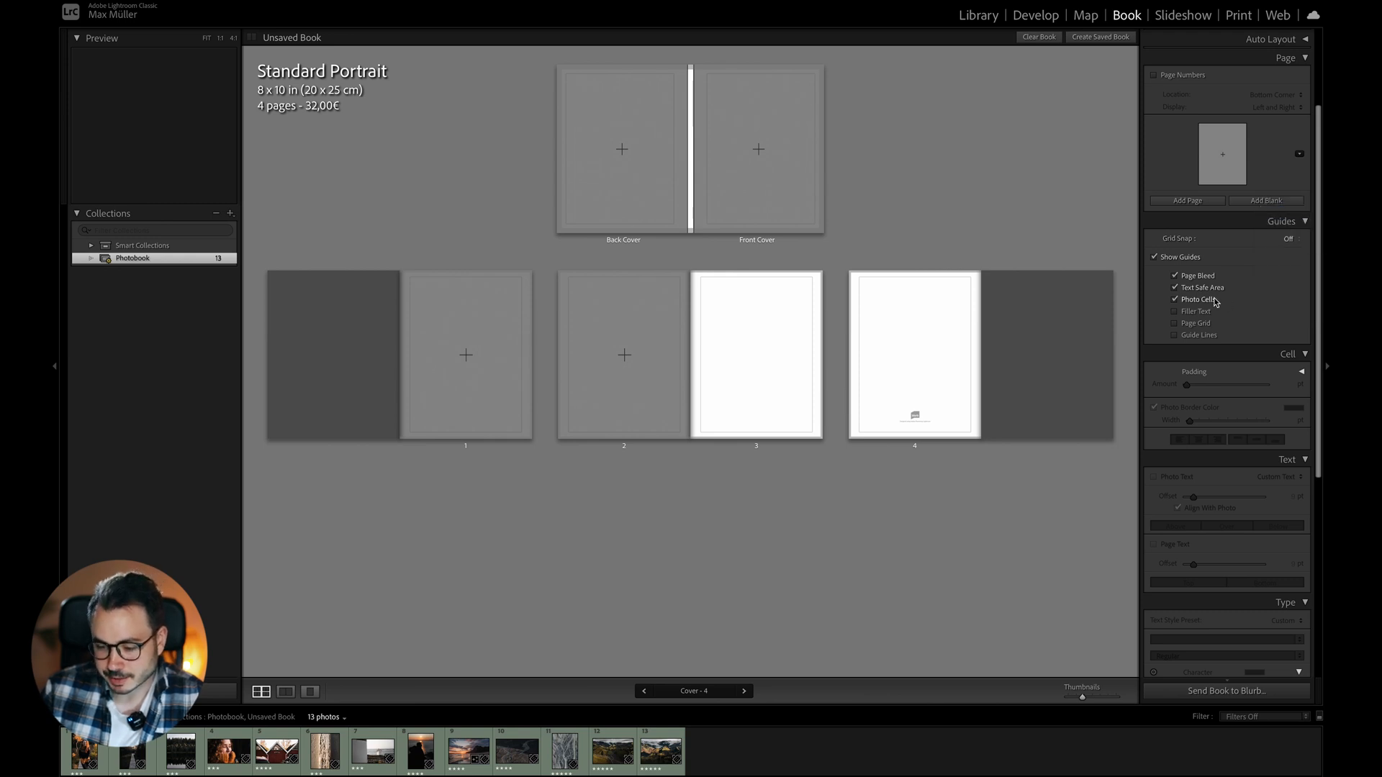
# Try showing the Page Grid and Guide Lines and hiding the Page Bleed guide on the book pages
pyautogui.click(1191, 327)
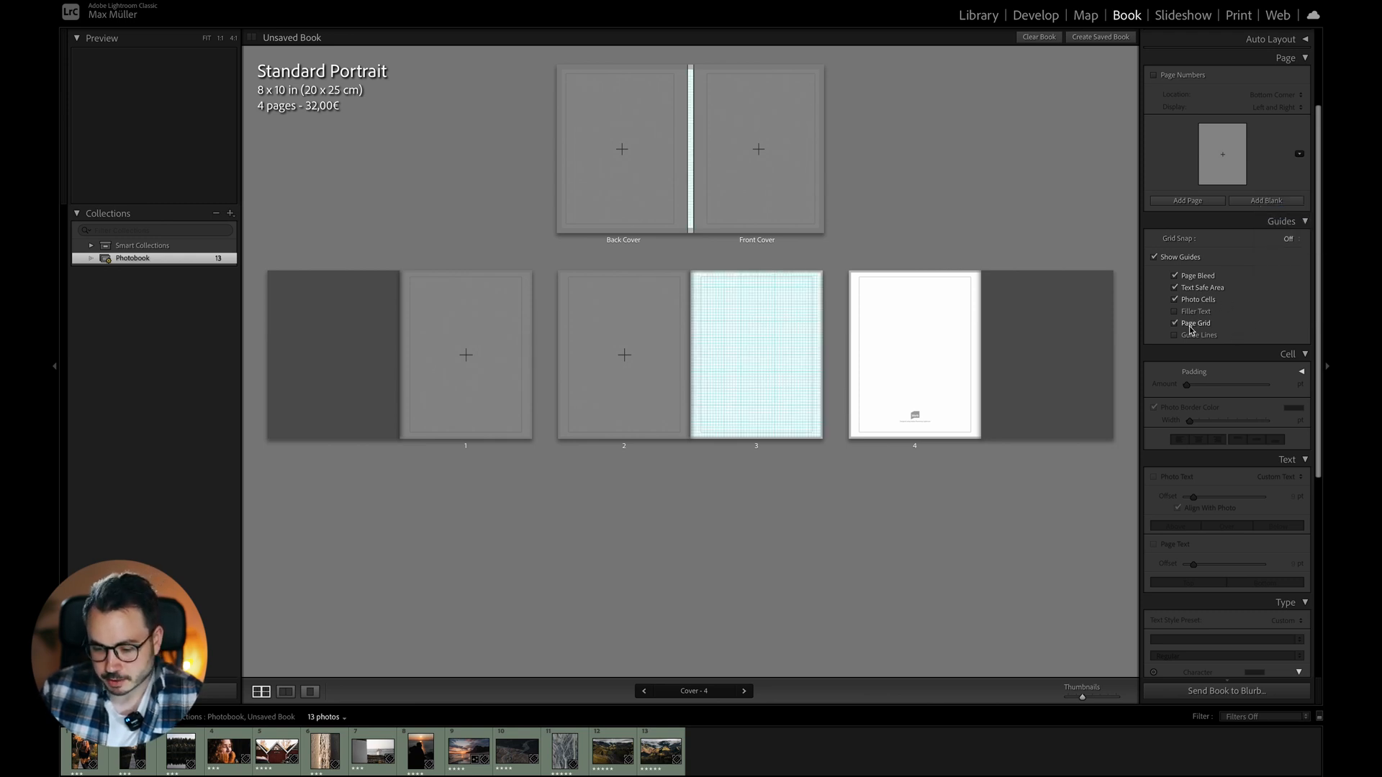
pyautogui.click(1191, 326)
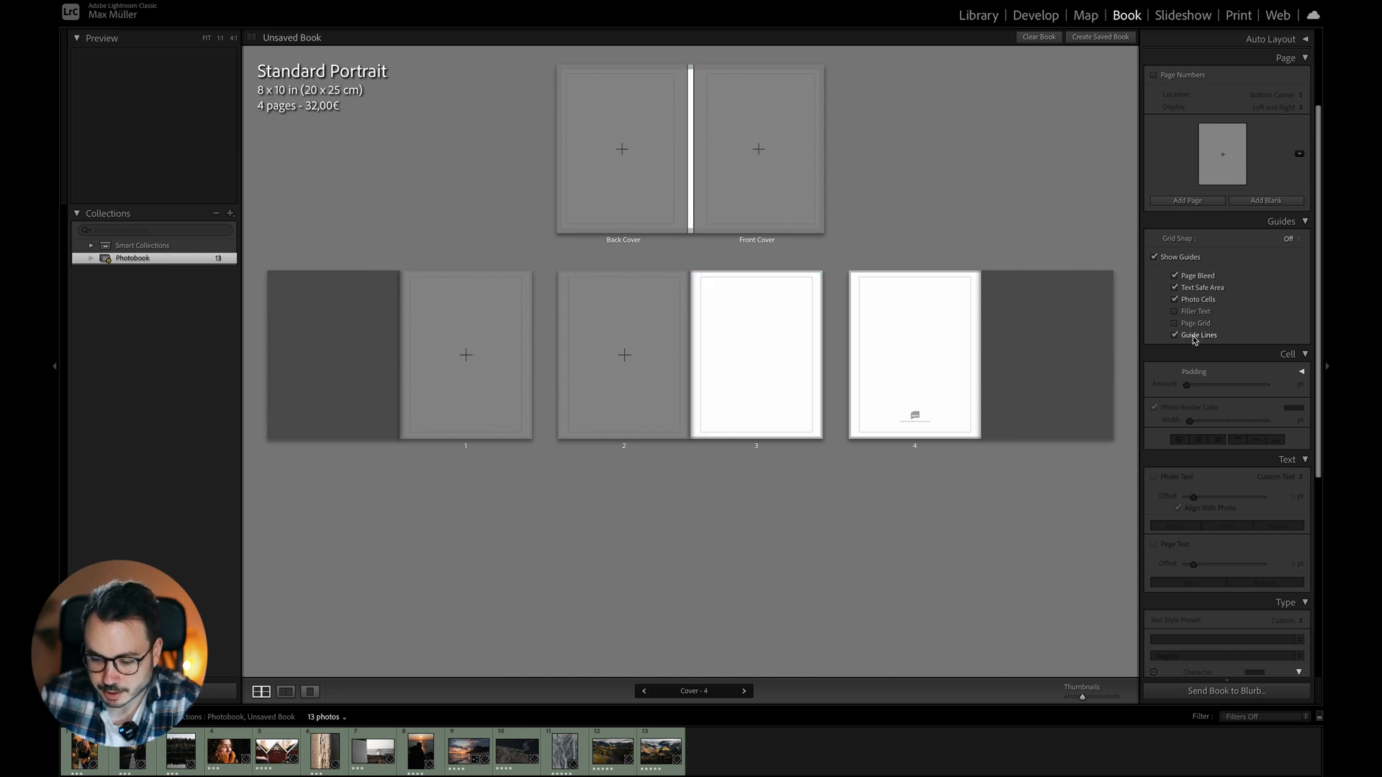
pyautogui.click(1192, 340)
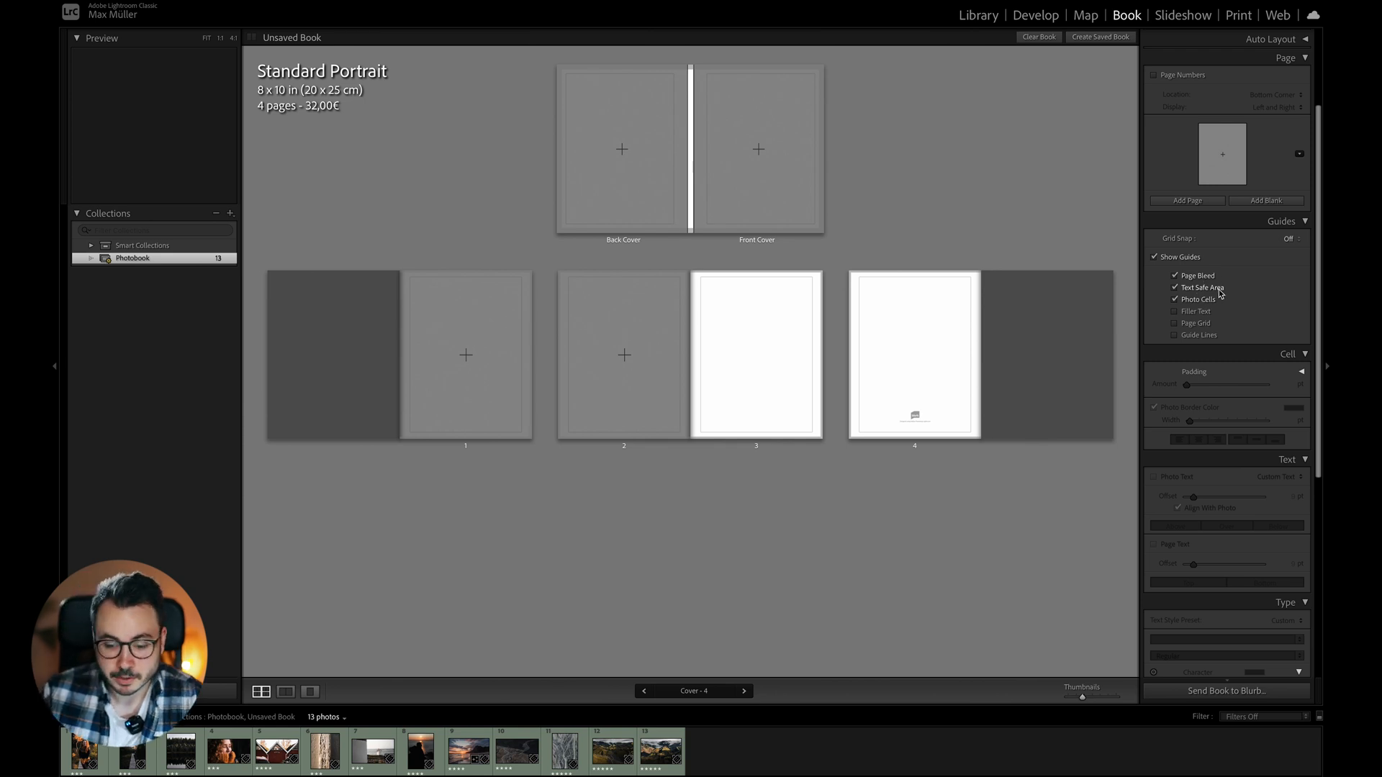
pyautogui.click(1220, 292)
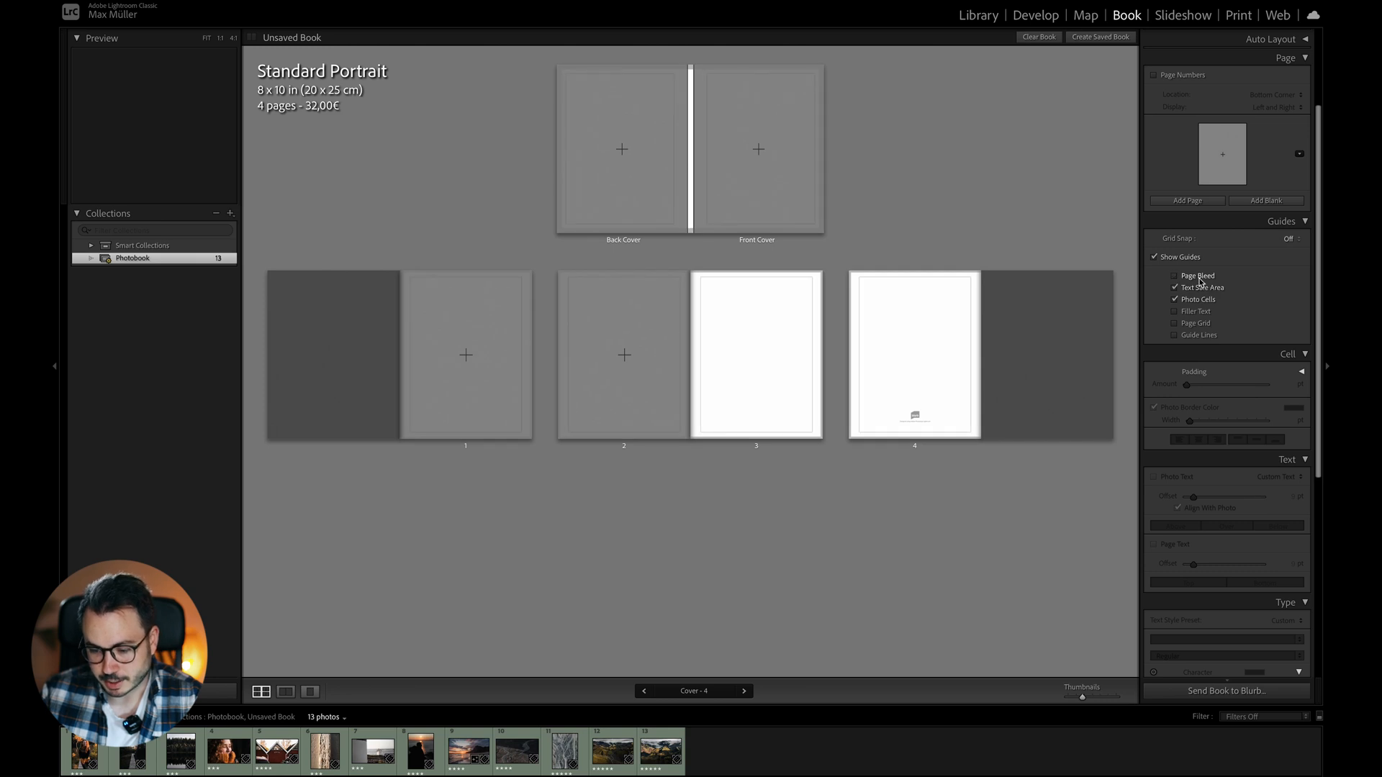
pyautogui.click(1206, 289)
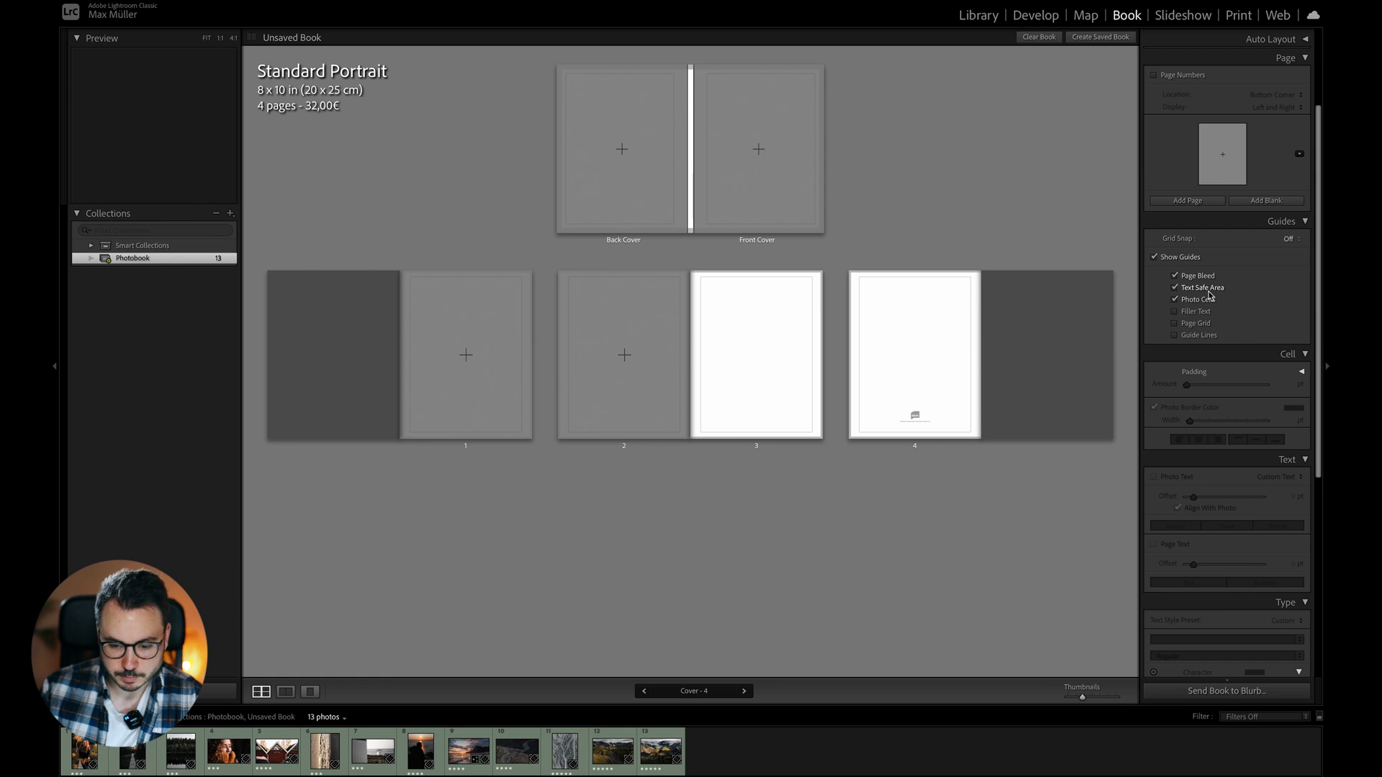
# Show pages 2 and 3 together in the spread view
pyautogui.click(791, 425)
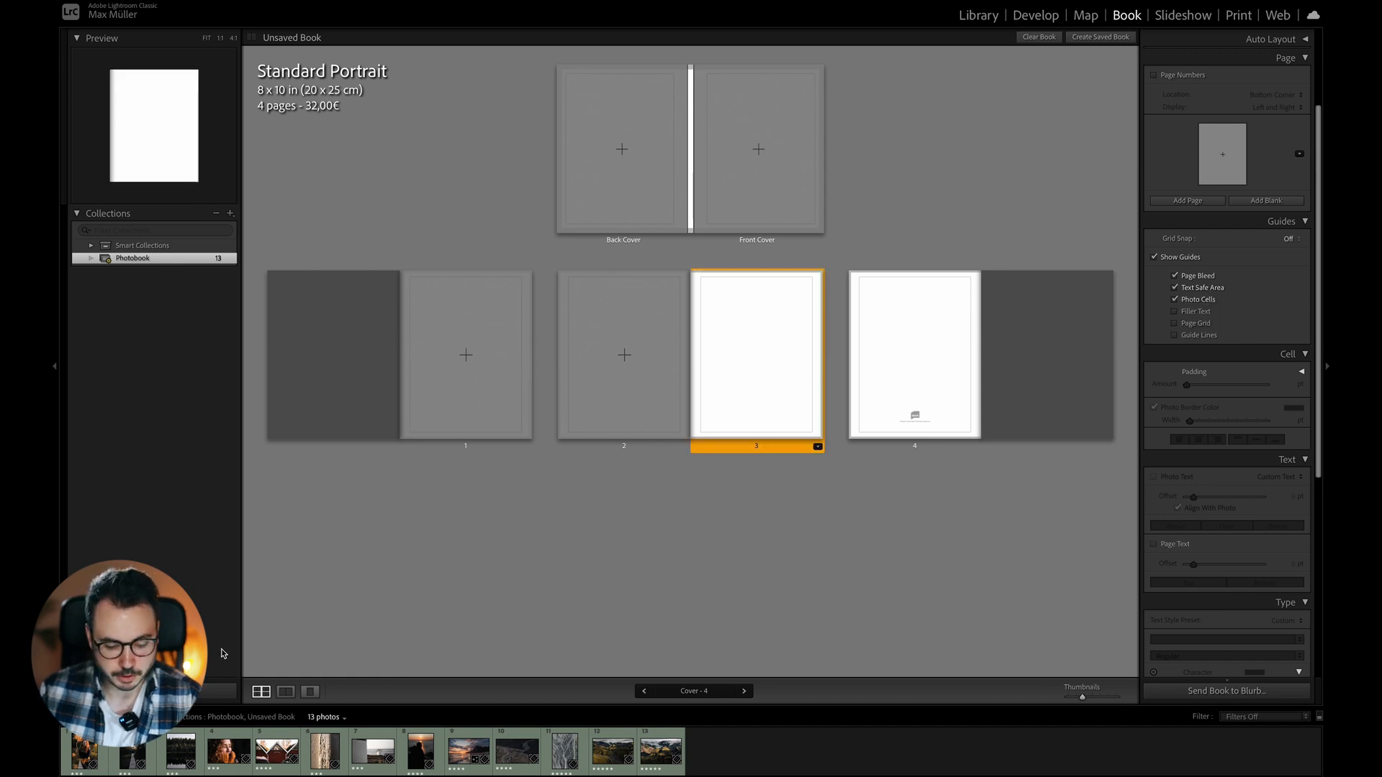
pyautogui.click(291, 695)
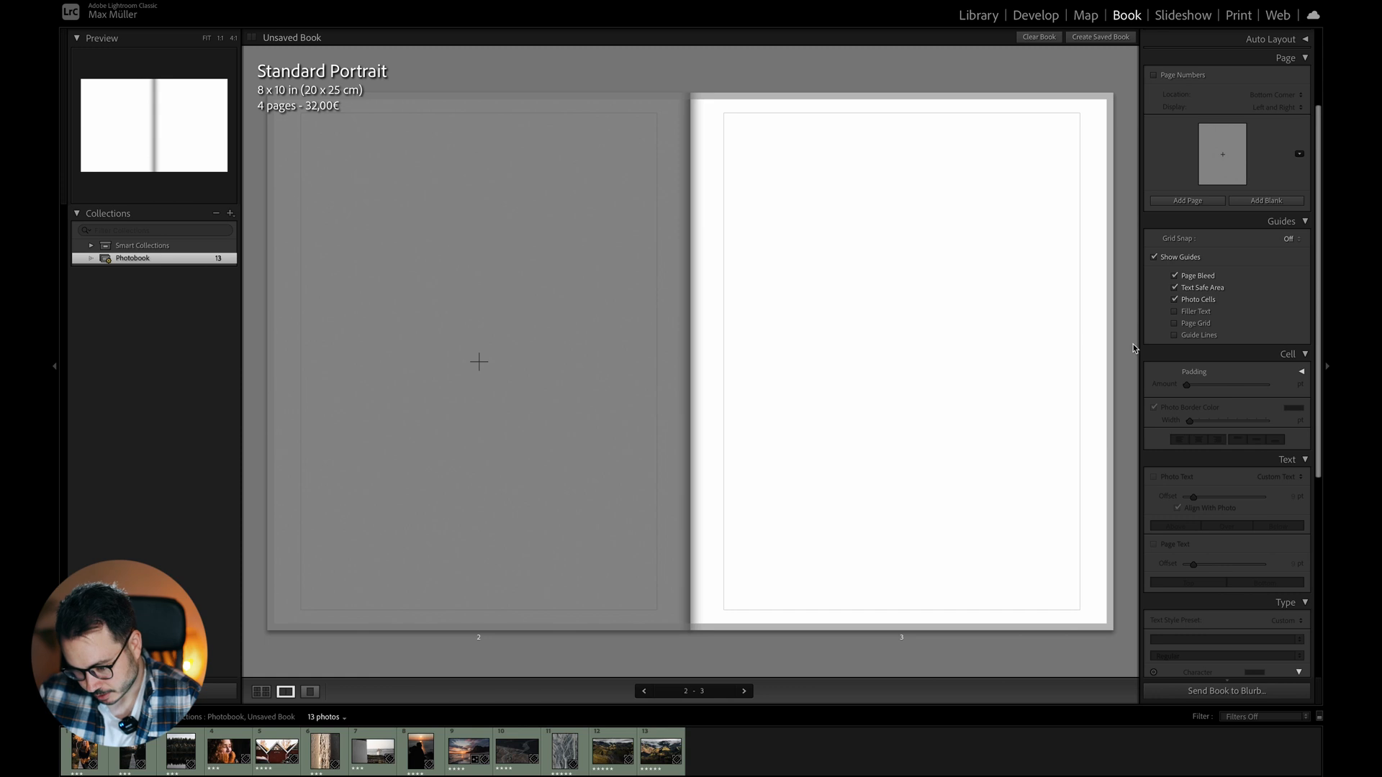
# Try hiding the Text Safe Area, Page Bleed and Photo Cells guides on the spread of pages 2 and 3
pyautogui.click(1200, 288)
pyautogui.click(1198, 279)
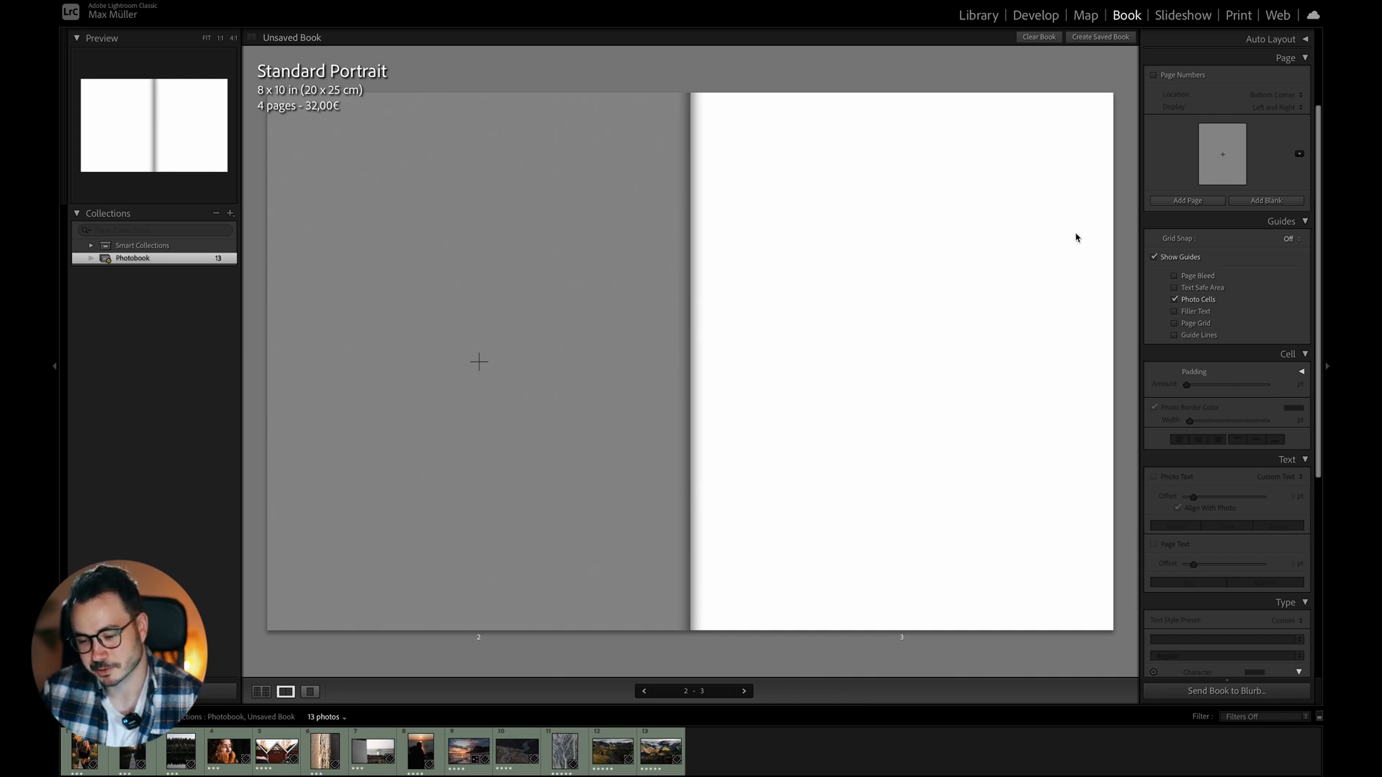
pyautogui.click(1191, 275)
pyautogui.click(1191, 287)
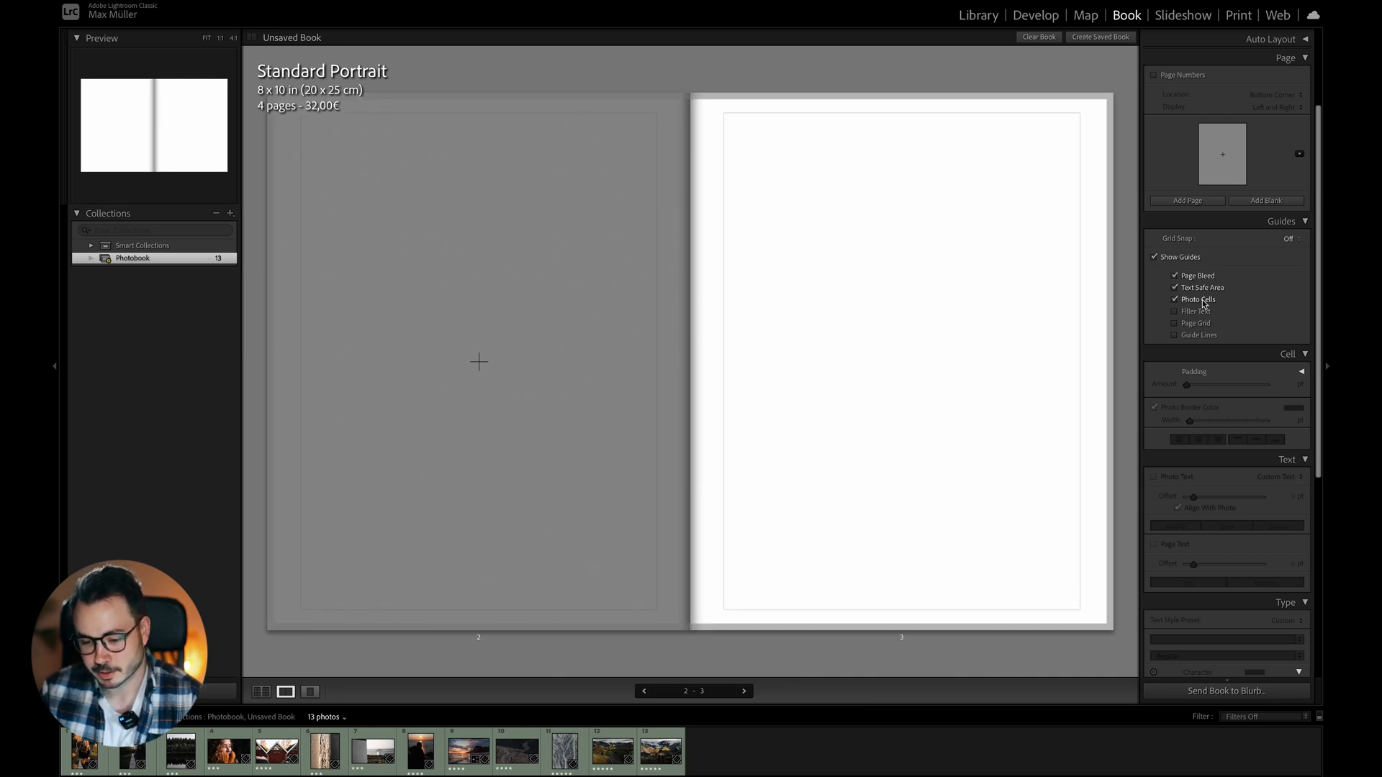
pyautogui.click(1200, 302)
pyautogui.click(1201, 302)
pyautogui.click(1200, 302)
pyautogui.click(1200, 302)
pyautogui.click(547, 376)
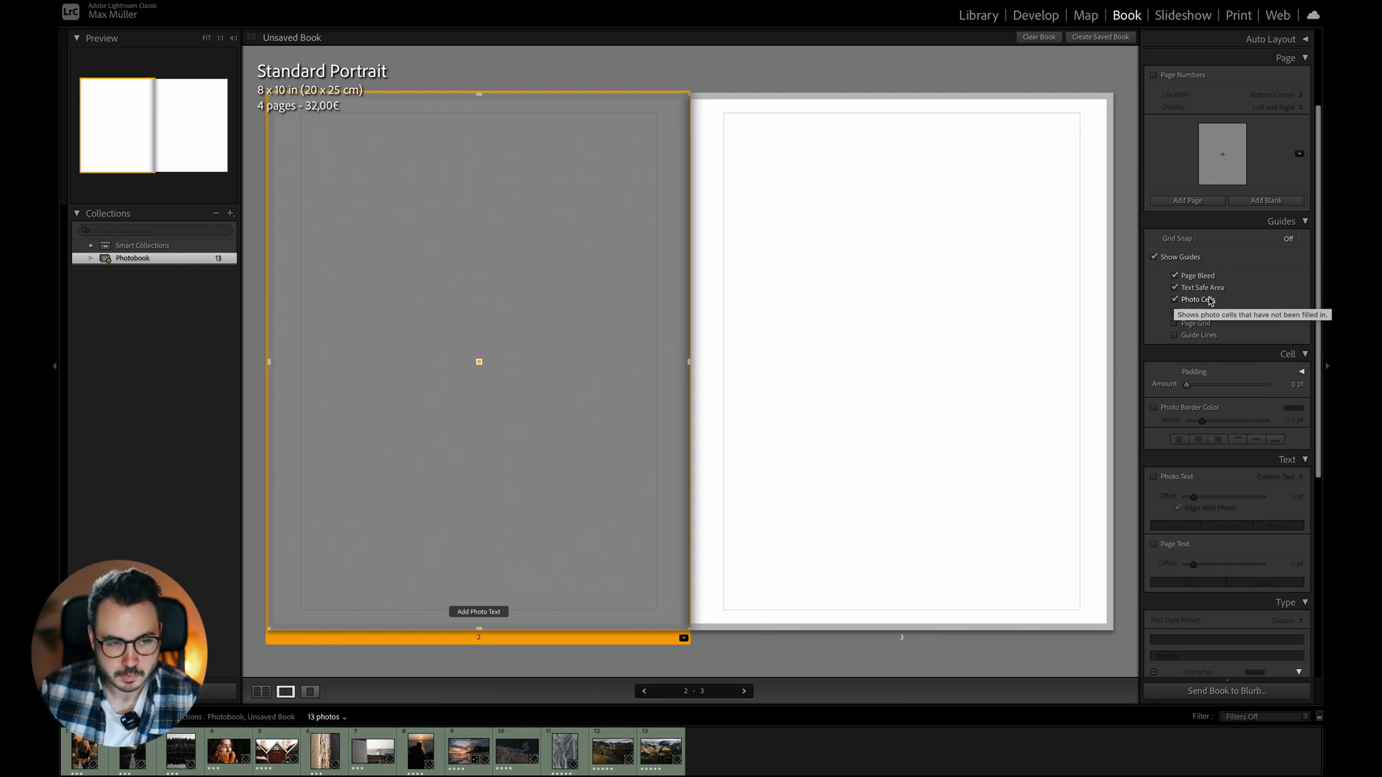
# Add a photo cell to blank page 3 and move it to the page's upper left area
pyautogui.click(849, 352)
pyautogui.rightClick(875, 298)
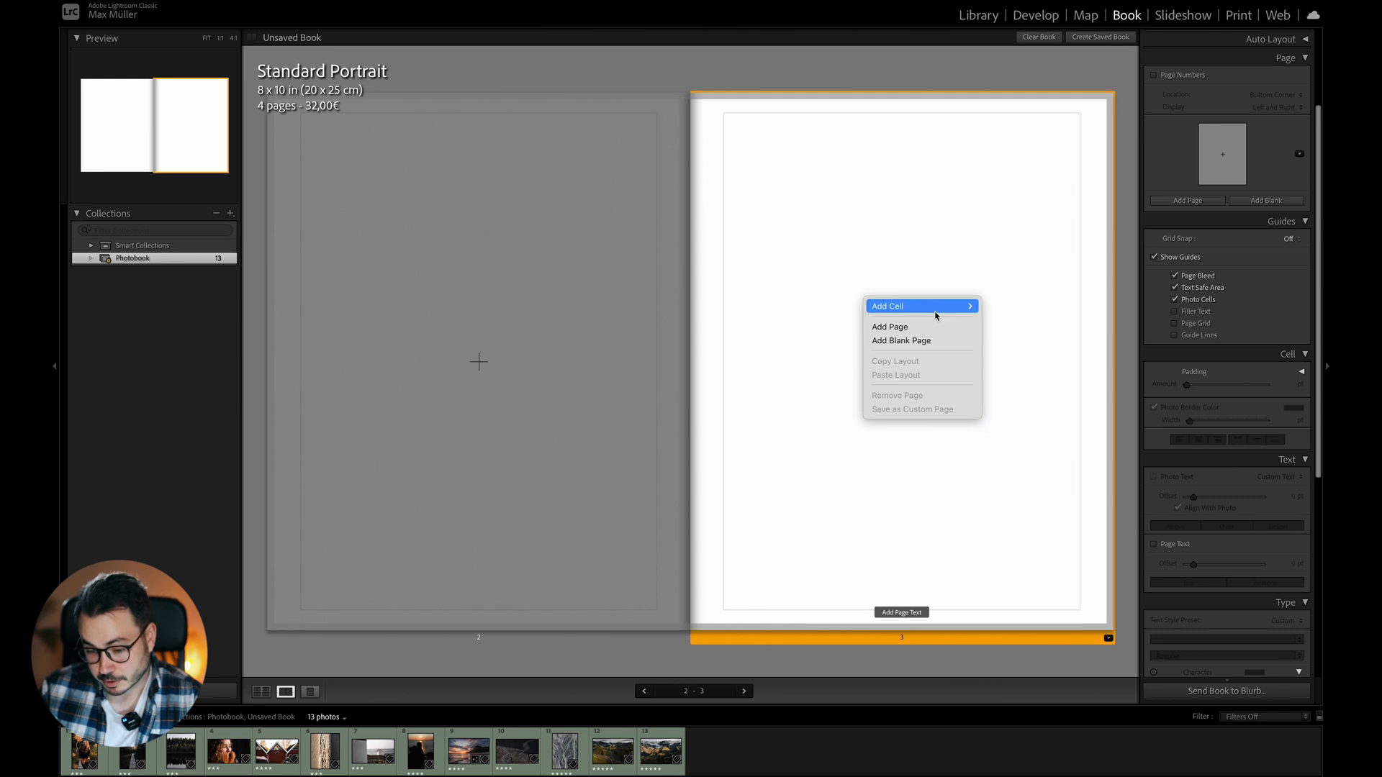
pyautogui.moveTo(928, 305)
pyautogui.click(998, 307)
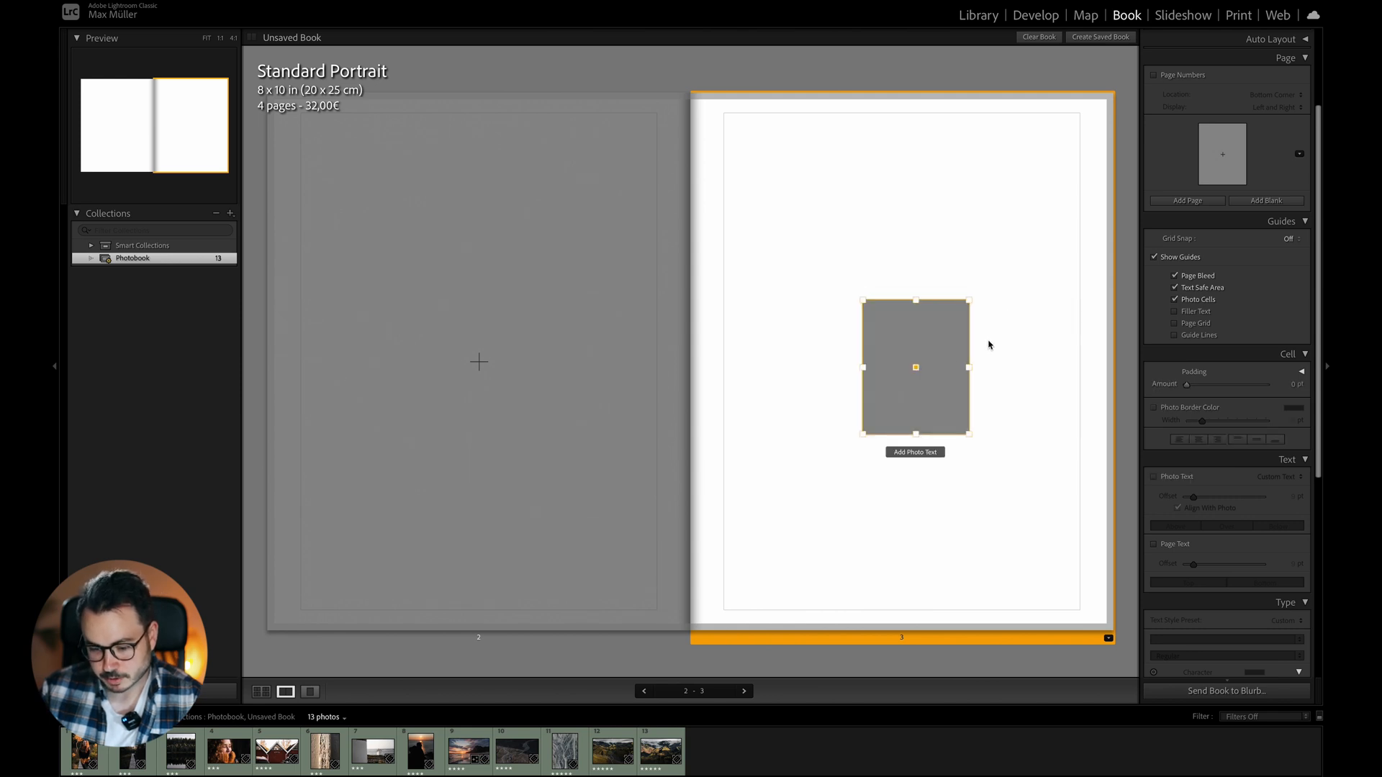
pyautogui.moveTo(912, 368); pyautogui.dragTo(797, 226)
# Add a Photo Description cell to page 3 and enlarge it to span most of the page's lower half
pyautogui.rightClick(887, 334)
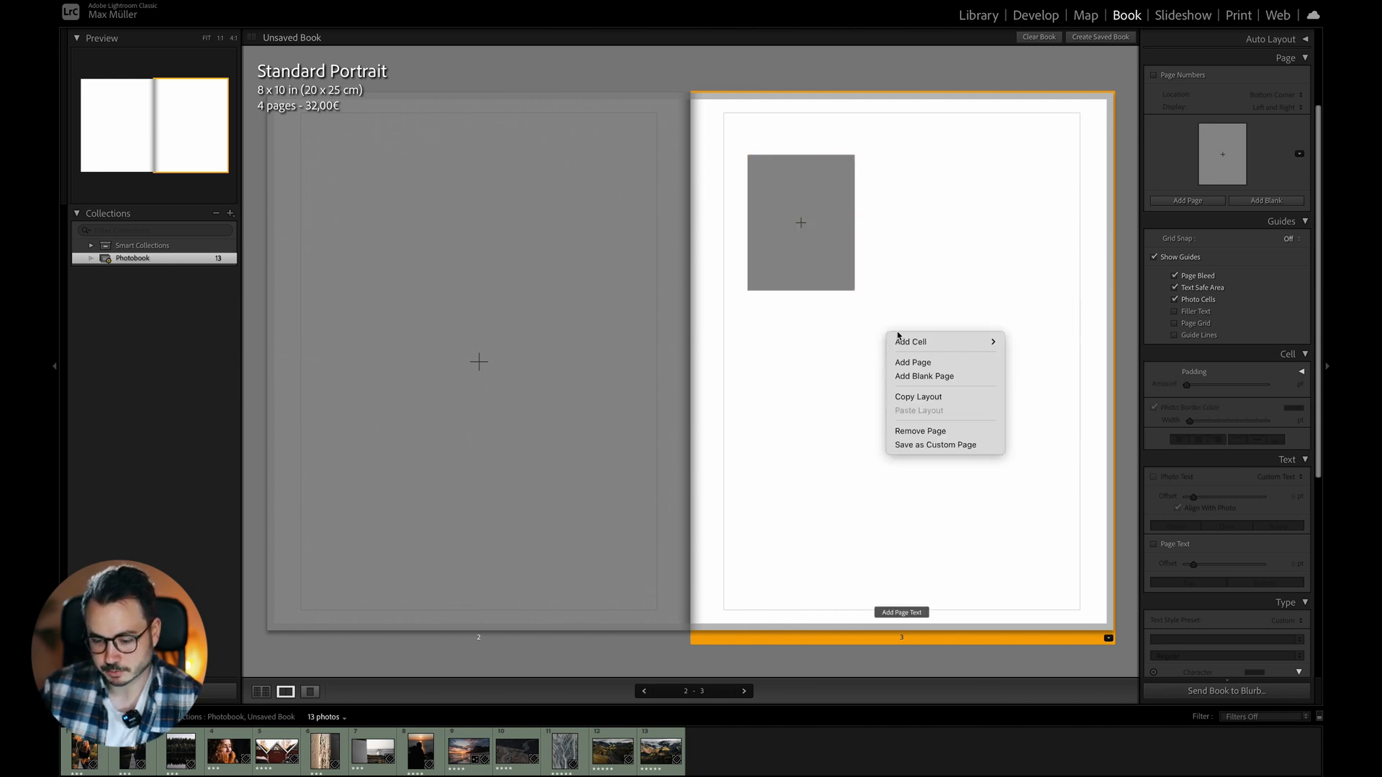
pyautogui.moveTo(939, 347)
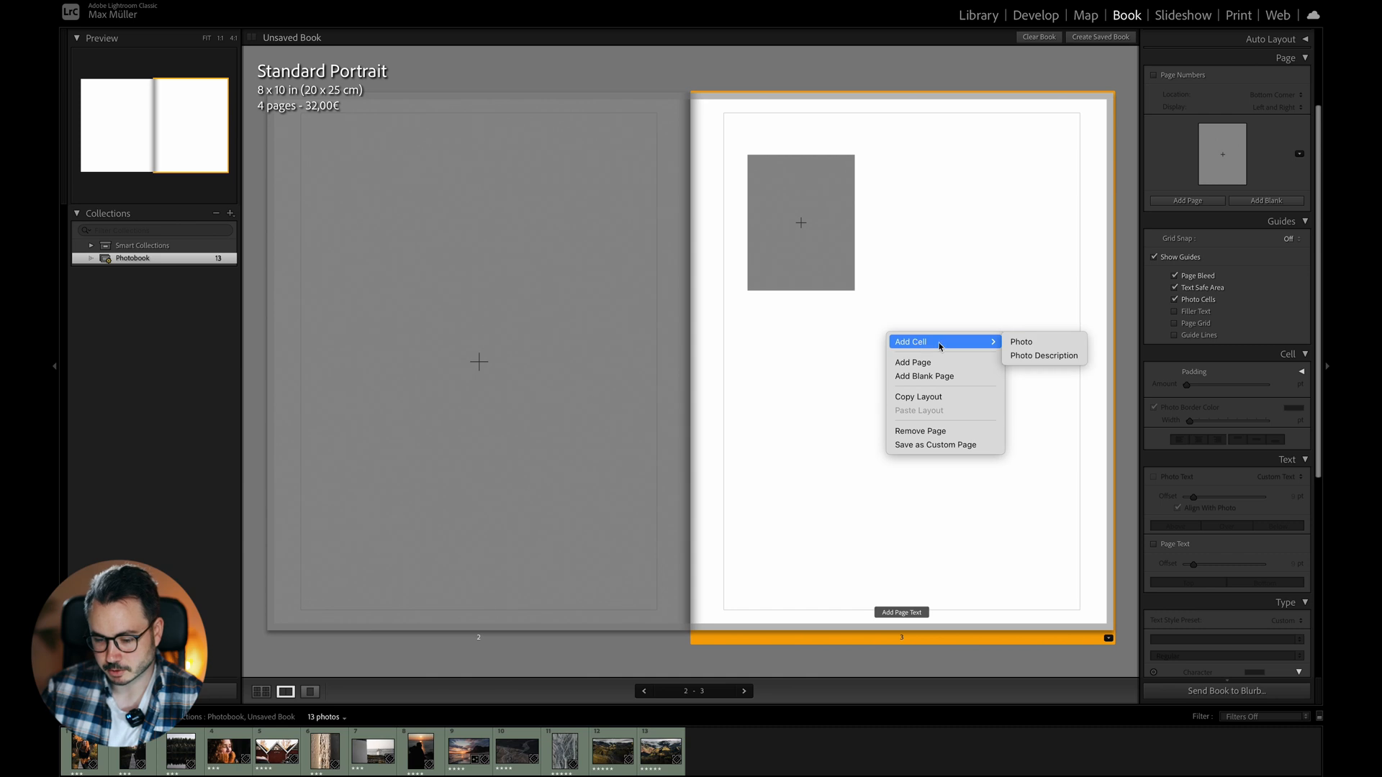
pyautogui.click(1030, 354)
pyautogui.moveTo(938, 401); pyautogui.dragTo(1064, 423)
pyautogui.moveTo(908, 497); pyautogui.dragTo(908, 582)
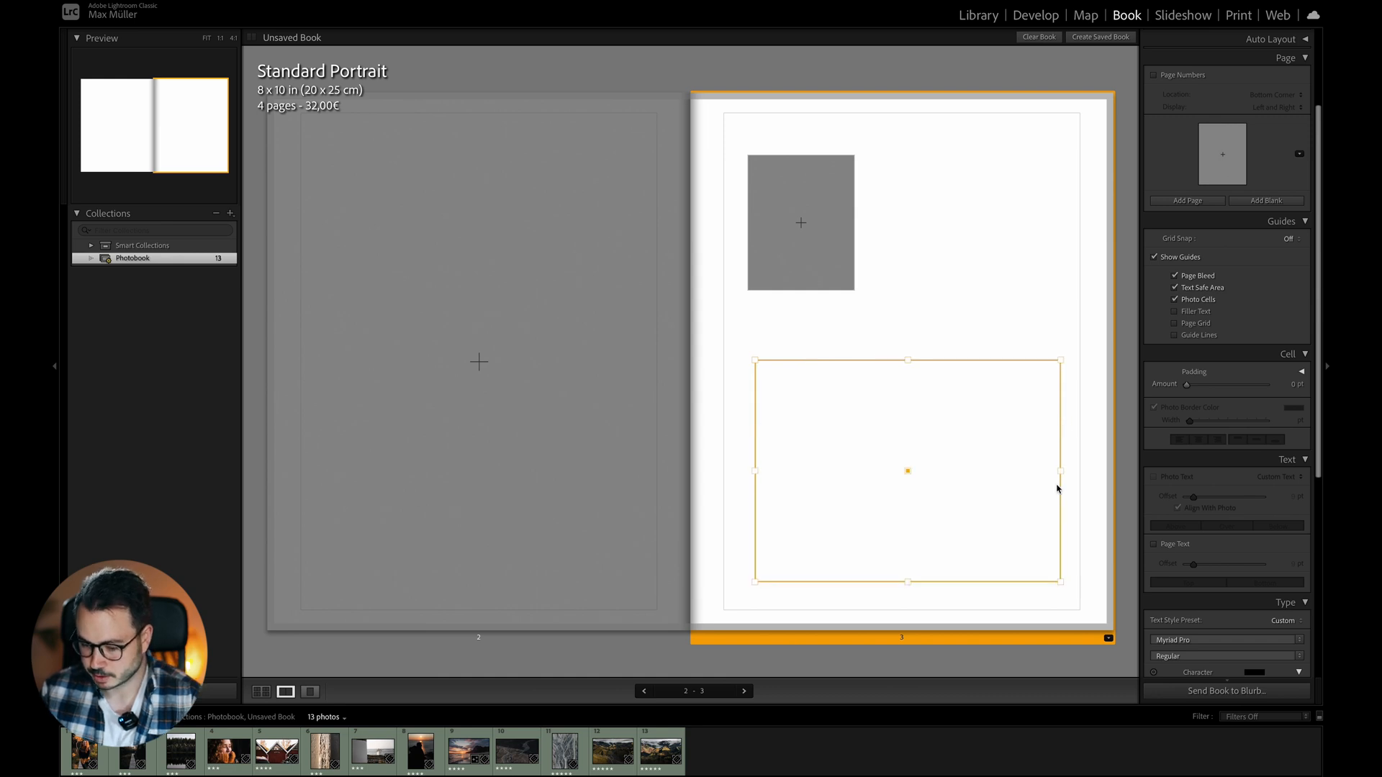
# Try adding photo text below the photo cell on page 3
pyautogui.click(1025, 320)
pyautogui.scroll(-3, 1223, 399)
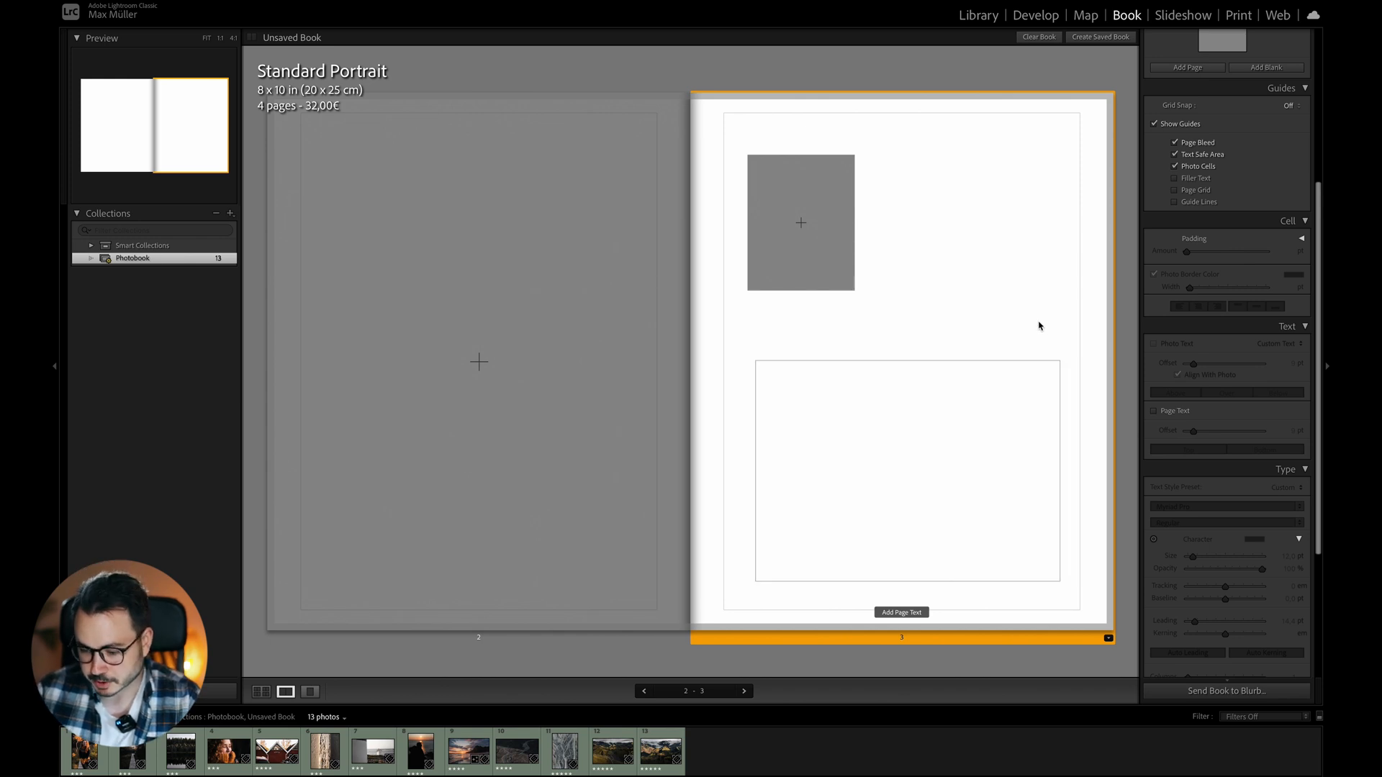
pyautogui.scroll(-3, 1245, 375)
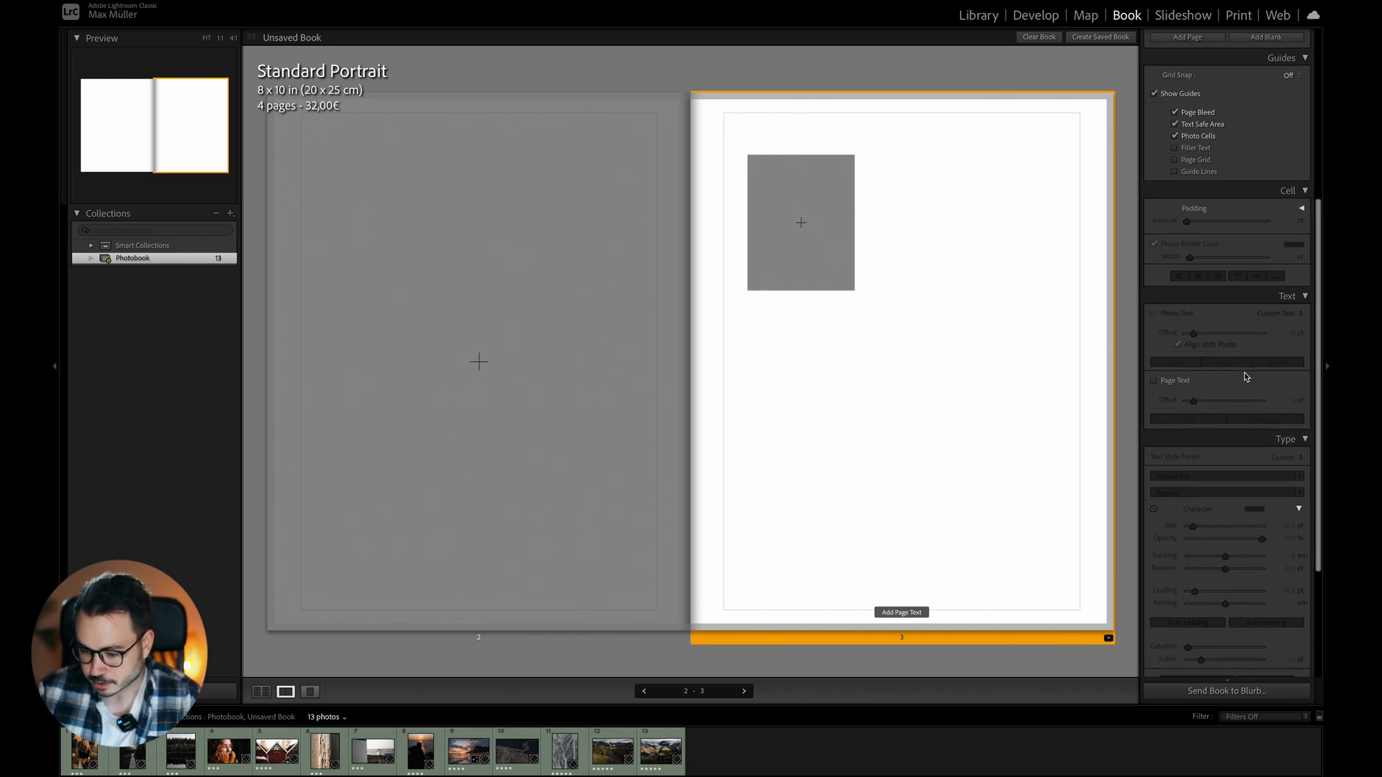
pyautogui.click(963, 490)
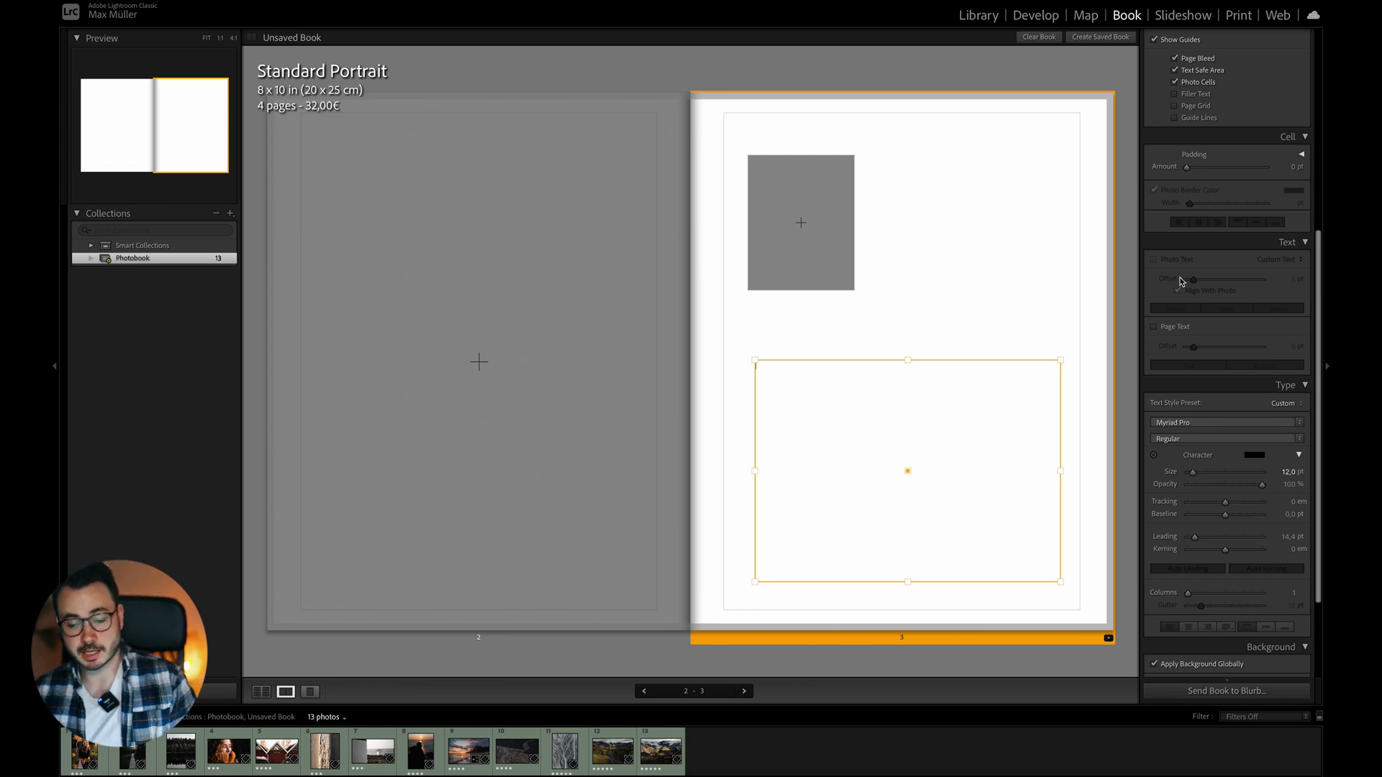
pyautogui.click(1163, 261)
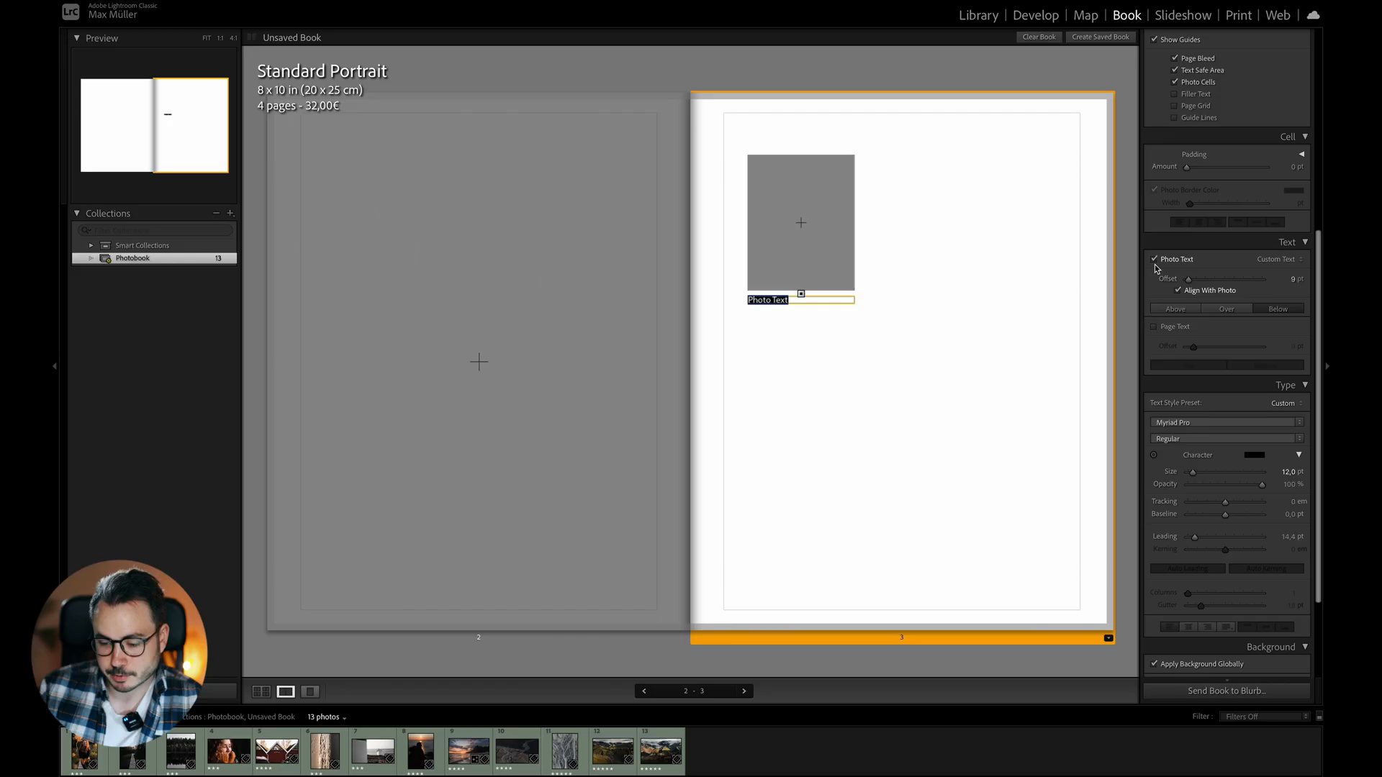
pyautogui.click(1155, 261)
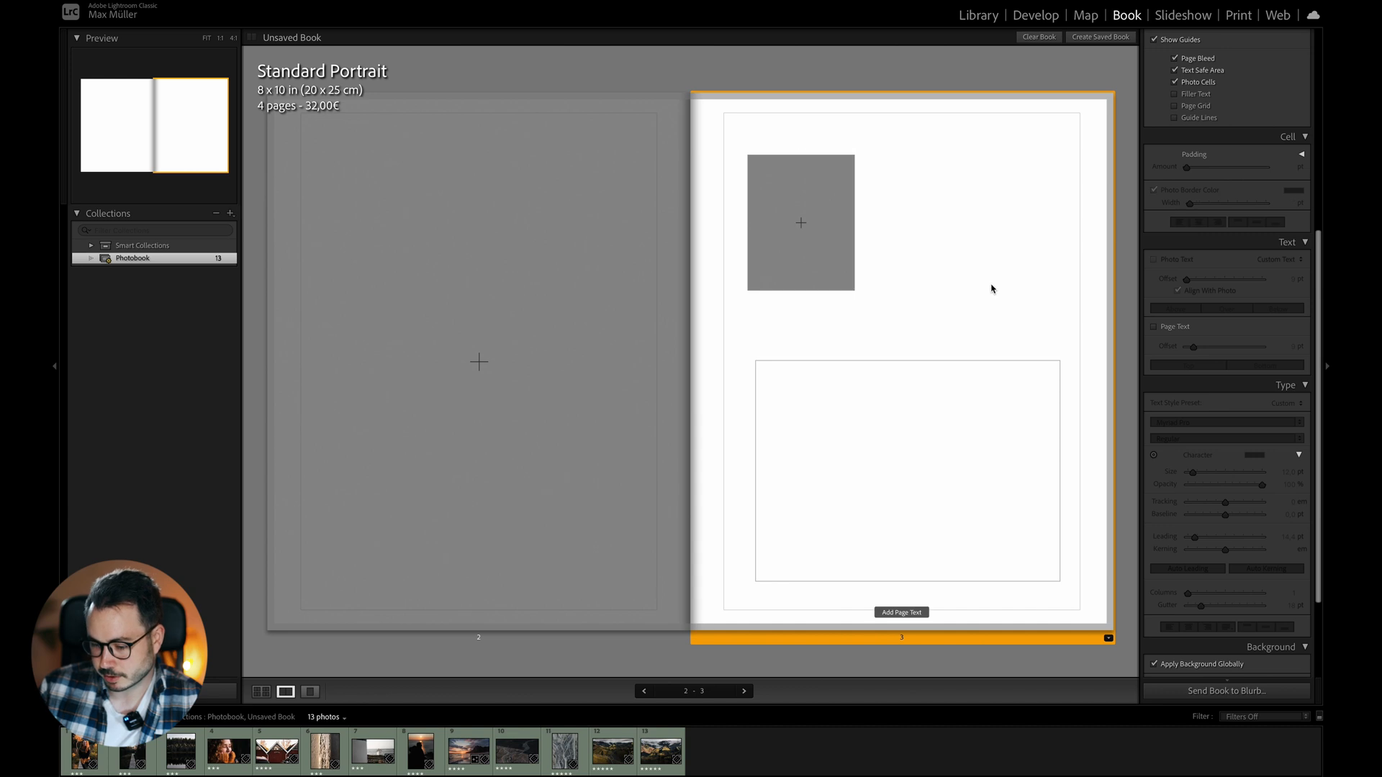
# Fill page 3's description cell with two placeholder paragraphs beginning "Lorem ipsum dolor sit amet, consetetur sadipscing elitr"
pyautogui.click(986, 451)
pyautogui.click(1291, 240)
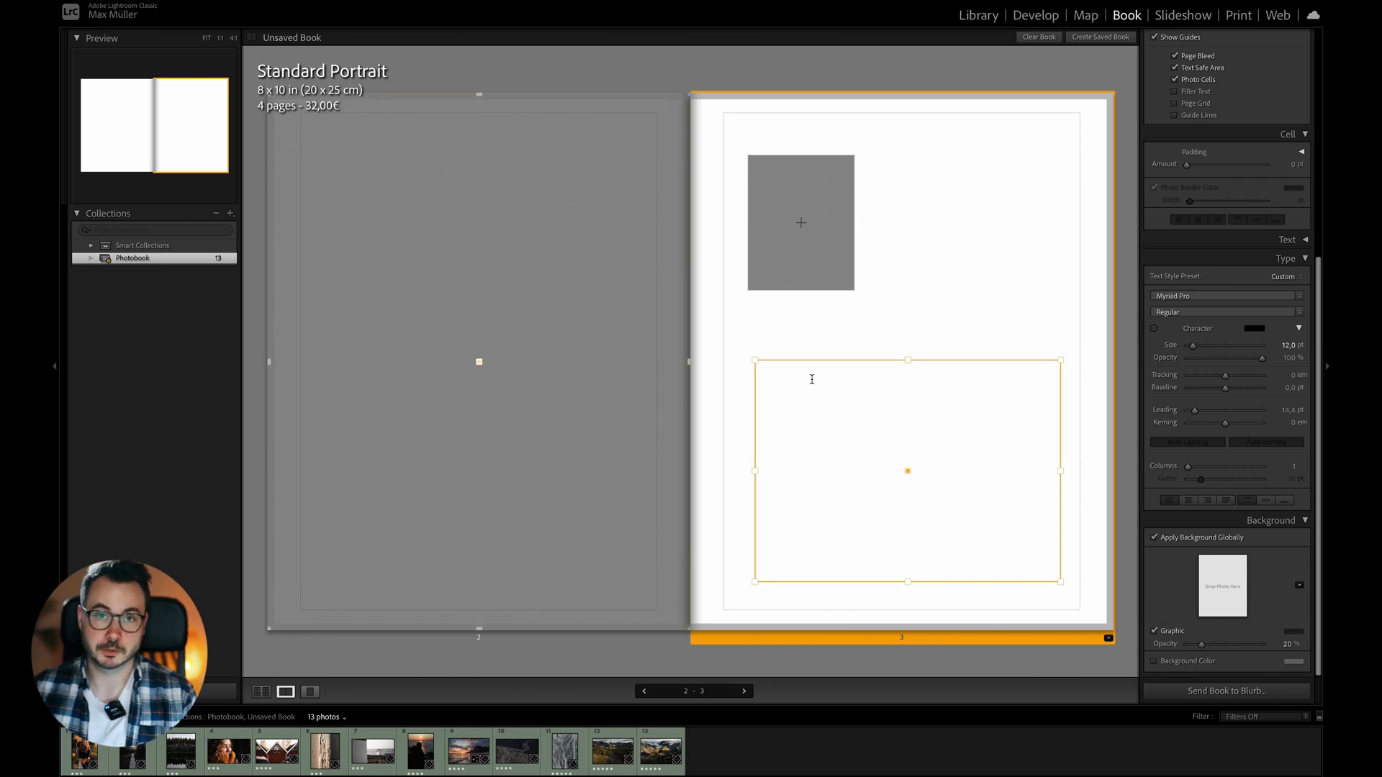
pyautogui.write('Lorem ipsum dolor sit amet, consetetur sadipscing elitr, sed diam nonumy eirmod tempor invidunt ut labore et dolore magna aliquyam erat, sed diam voluptua. At vero eos et accusam et justo duo dolores et ea rebum. Stet clita kasd gubergren, no sea takimata sanctus est Lorem ipsum dolor sit amet. Lorem ipsum dolor sit amet, consetetur sadipscing elitr, sed diam nonumy eirmod tempor invidunt ut labore et dolore magna aliquyam erat, sed diam voluptua. At vero eos et accusam et justo duo dolores et ea rebum. Stet clita kasd gubergren, no sea takimata sanctus est Lorem ipsum dolor sit amet.')
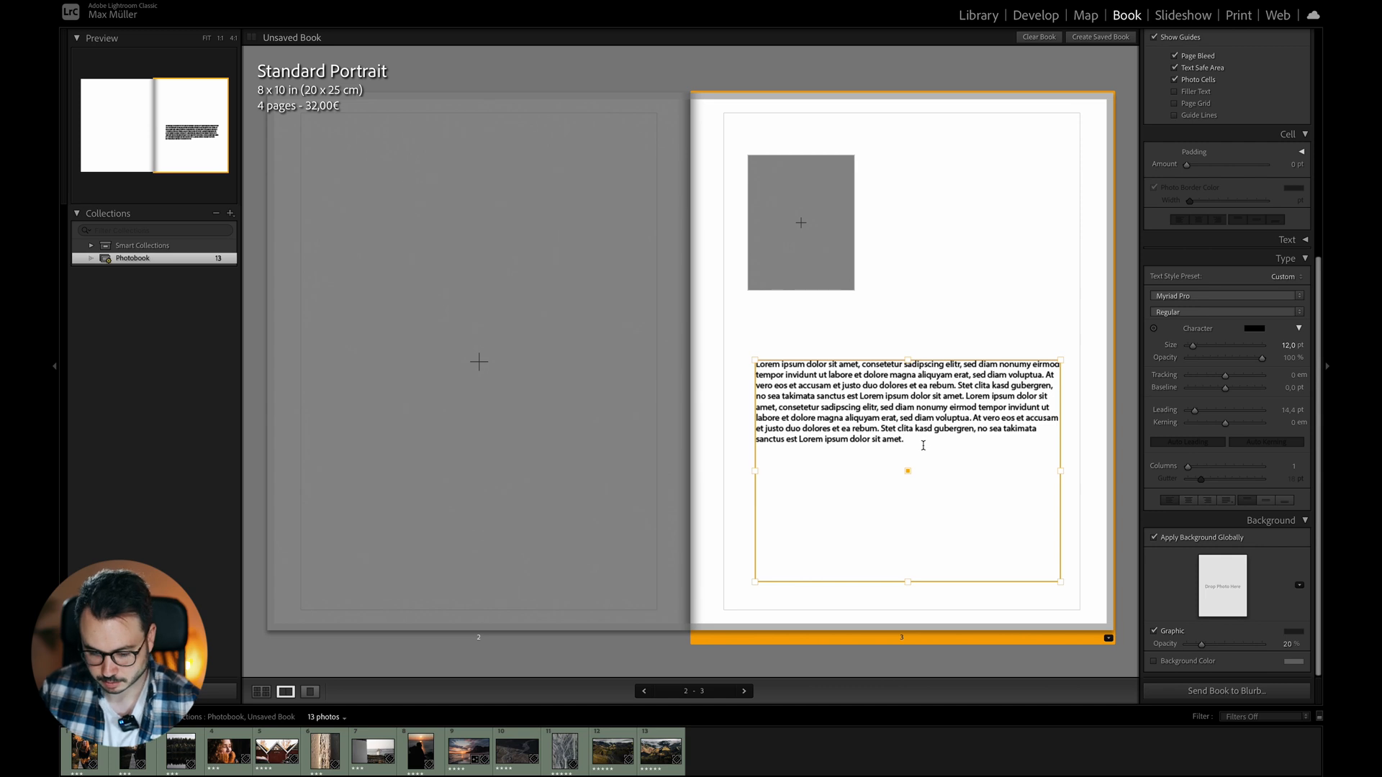
pyautogui.write('Lorem ipsum dolor sit amet, consetetur sadipscing elitr, sed diam nonumy eirmod tempor invidunt ut labore et dolore magna aliquyam erat, sed diam voluptua. At vero eos et accusam et justo duo dolores et ea rebum. Stet clita kasd gubergren, no sea takimata sanctus est Lorem ipsum dolor sit amet. Lorem ipsum dolor sit amet, consetetur sadipscing elitr, sed diam nonumy eirmod tempor invidunt ut labore et dolore magna aliquyam erat, sed diam voluptua. At vero eos et accusam et justo duo dolores et ea rebum. Stet clita kasd gubergren, no sea takimata sanctus est Lorem ipsum dolor sit amet.')
# Set all the placeholder text on page 3 in 2 columns
pyautogui.moveTo(922, 547); pyautogui.dragTo(741, 351)
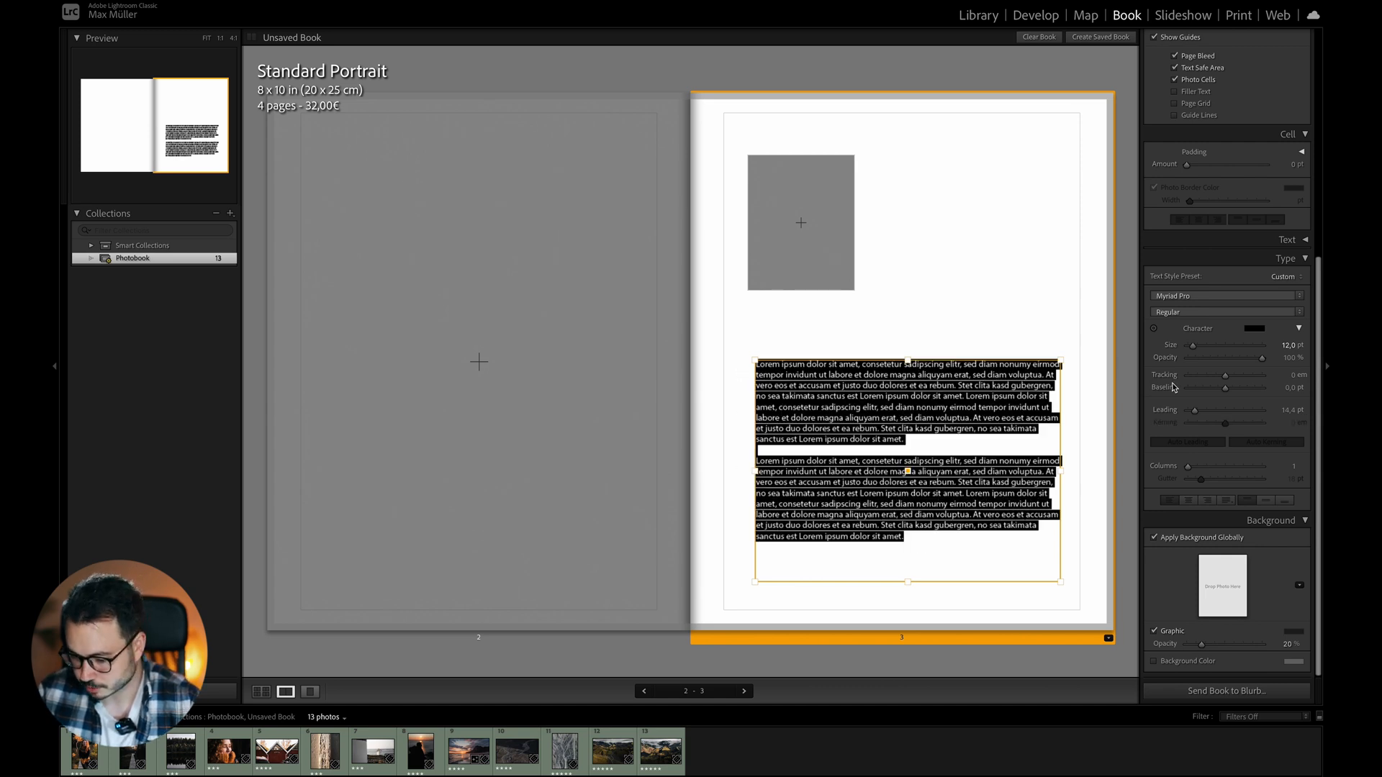
pyautogui.moveTo(1188, 466); pyautogui.dragTo(1219, 468)
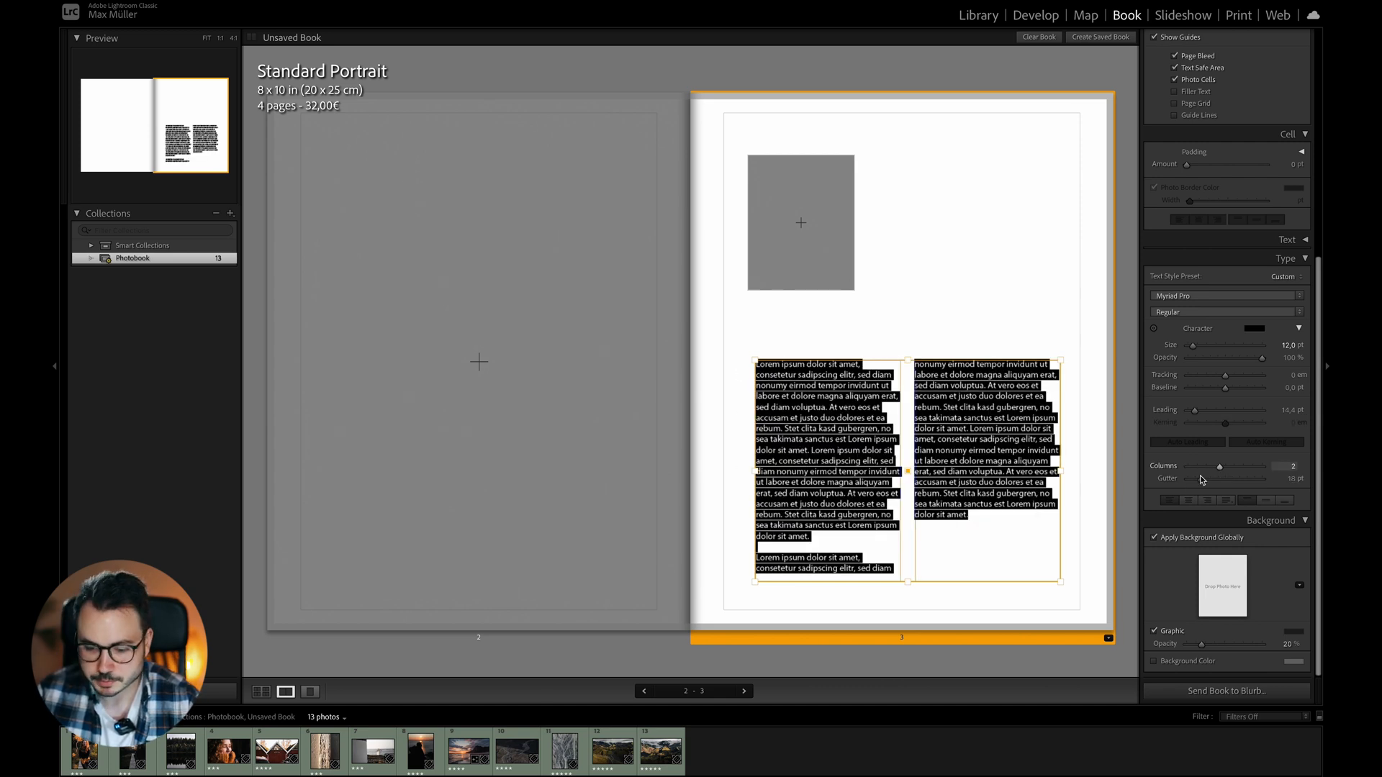
pyautogui.click(1072, 460)
pyautogui.moveTo(998, 529); pyautogui.dragTo(736, 316)
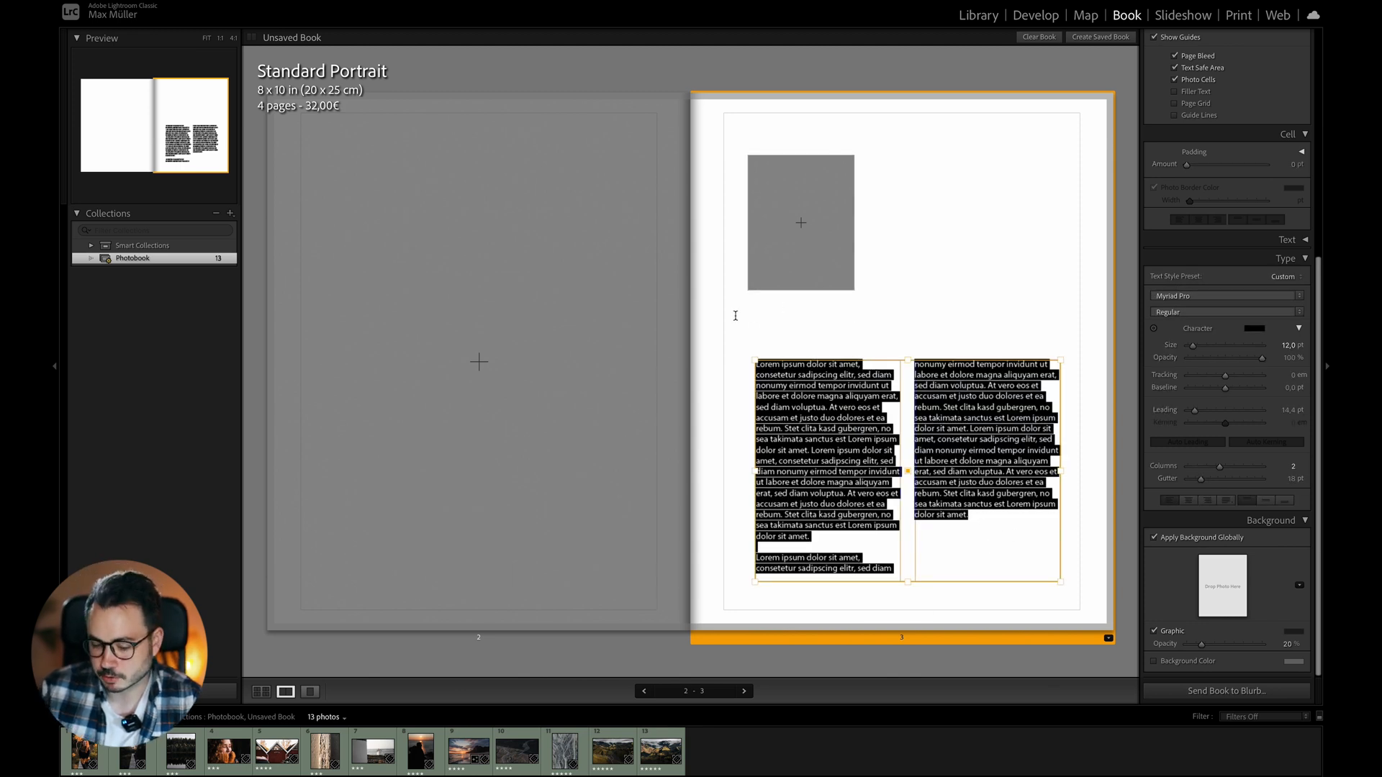
pyautogui.click(947, 311)
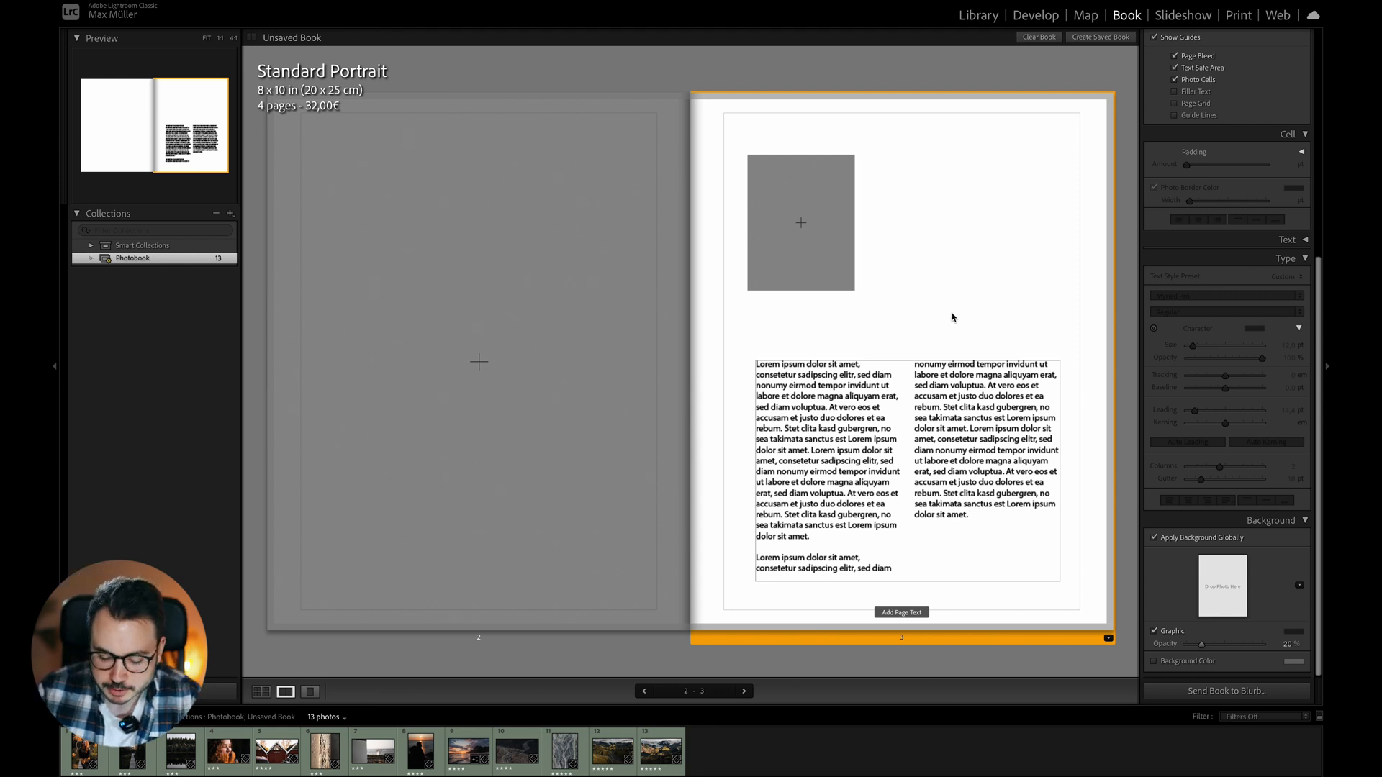
# Move the two-column text cell slightly left so it lines up with the photo cell's left edge
pyautogui.click(907, 505)
pyautogui.moveTo(908, 474)
pyautogui.mouseDown()
pyautogui.moveTo(884, 424)
pyautogui.moveTo(901, 475)
pyautogui.mouseUp()
pyautogui.click(929, 318)
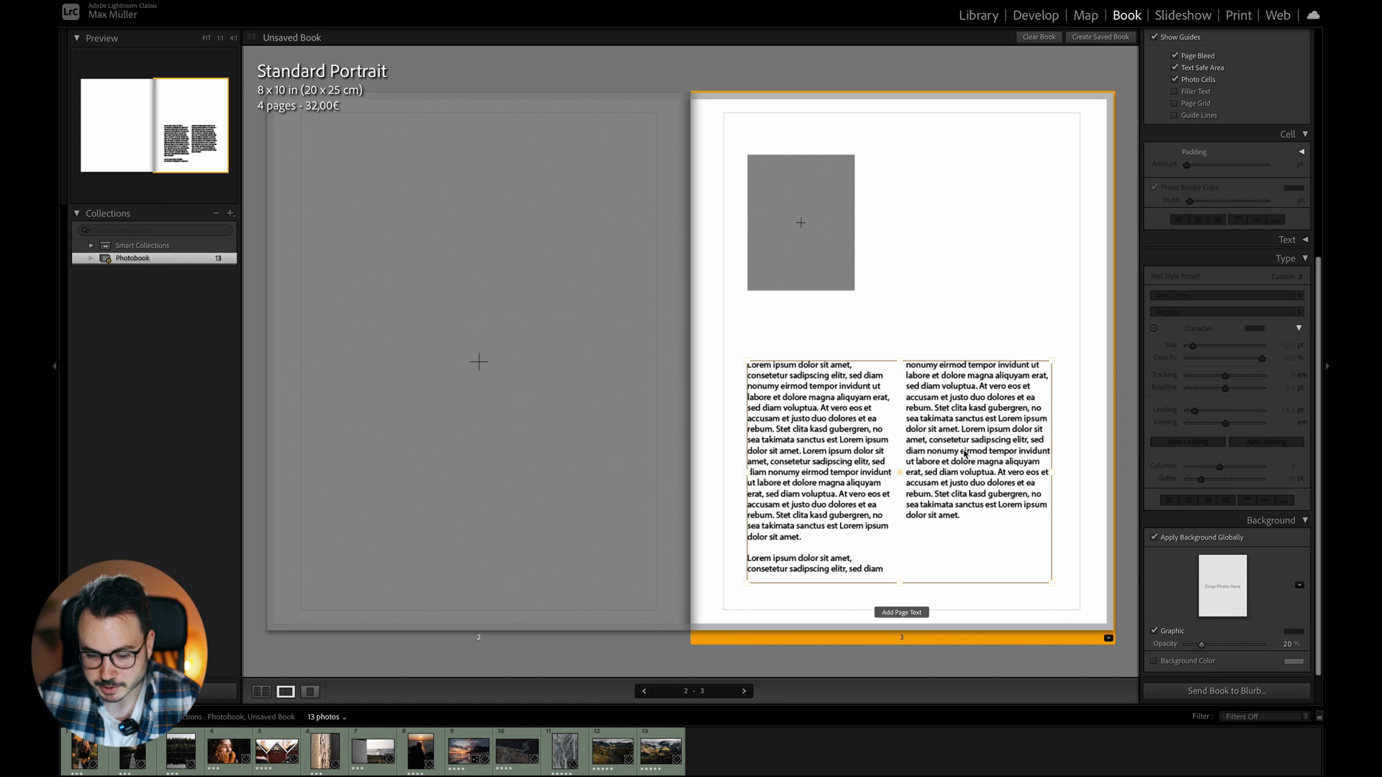
# Fill page 2 with the sunset silhouette portrait and page 3's widened photo cell with Norway-120.jpg
pyautogui.click(661, 378)
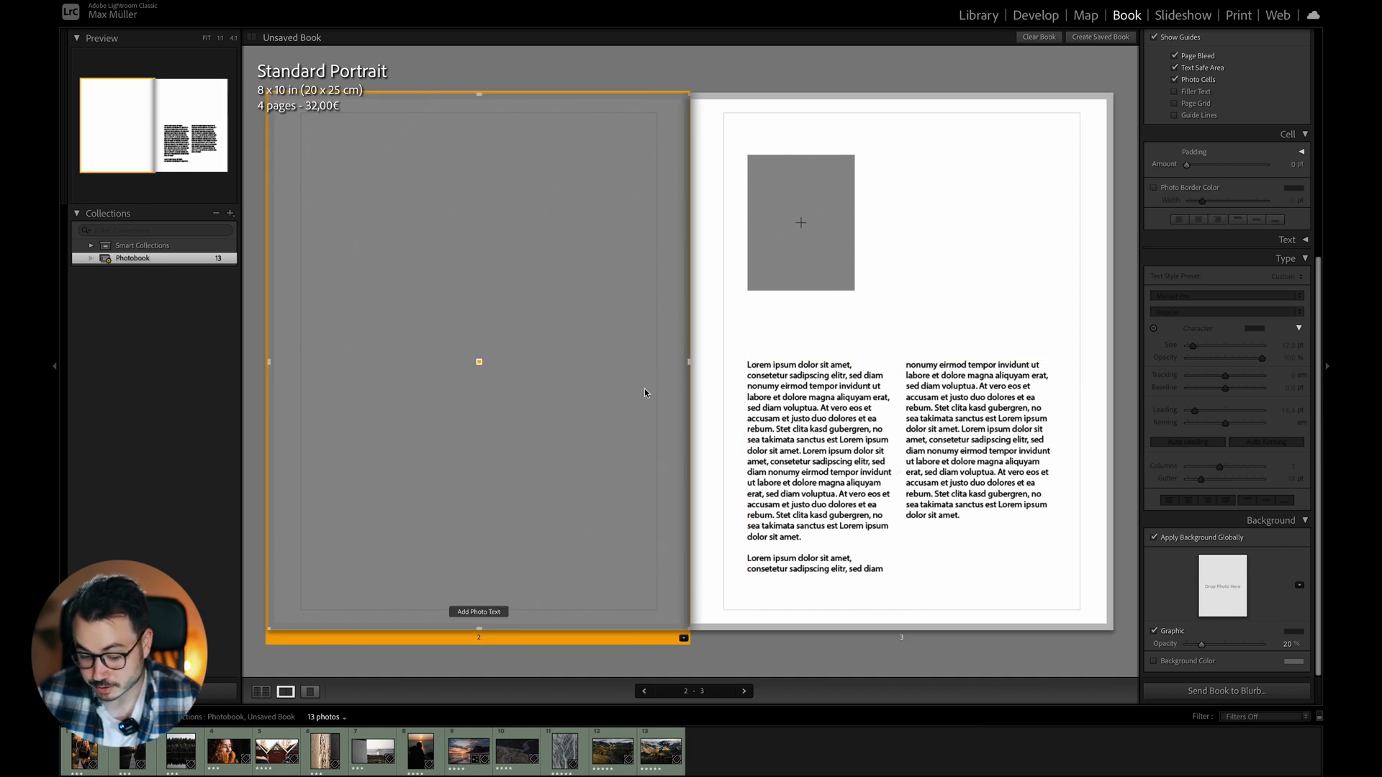
pyautogui.moveTo(326, 751); pyautogui.dragTo(393, 473)
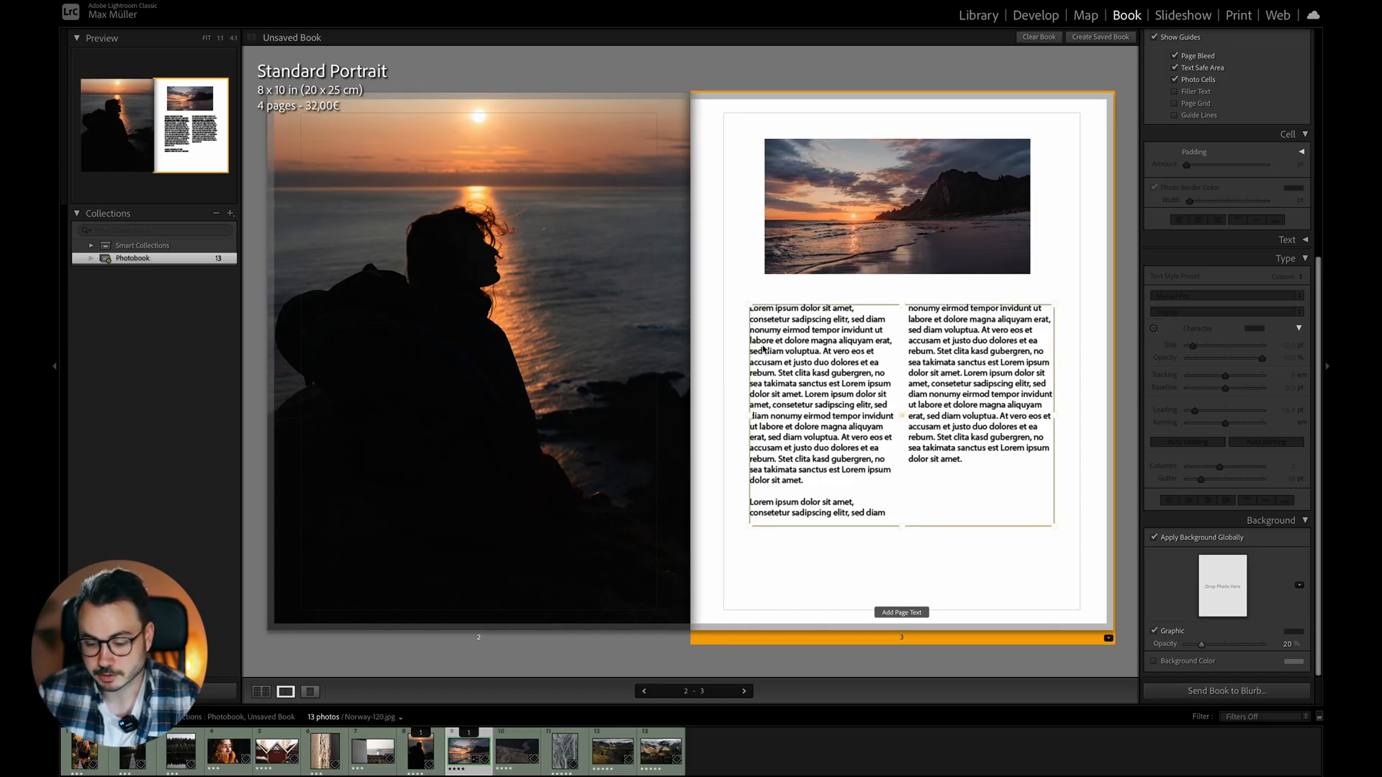
# Save the layout of page 3, with its photo and two-column text, as a custom page
pyautogui.click(902, 213)
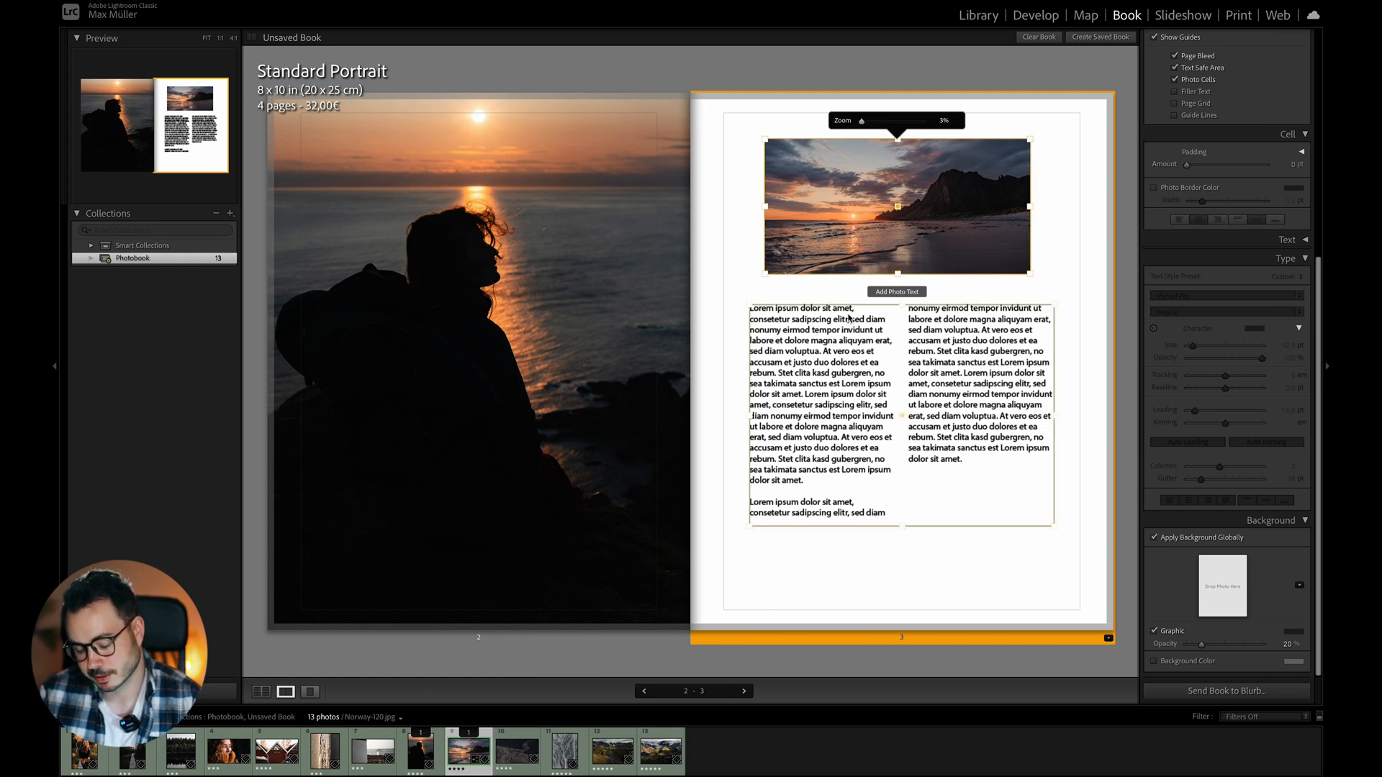
pyautogui.rightClick(940, 550)
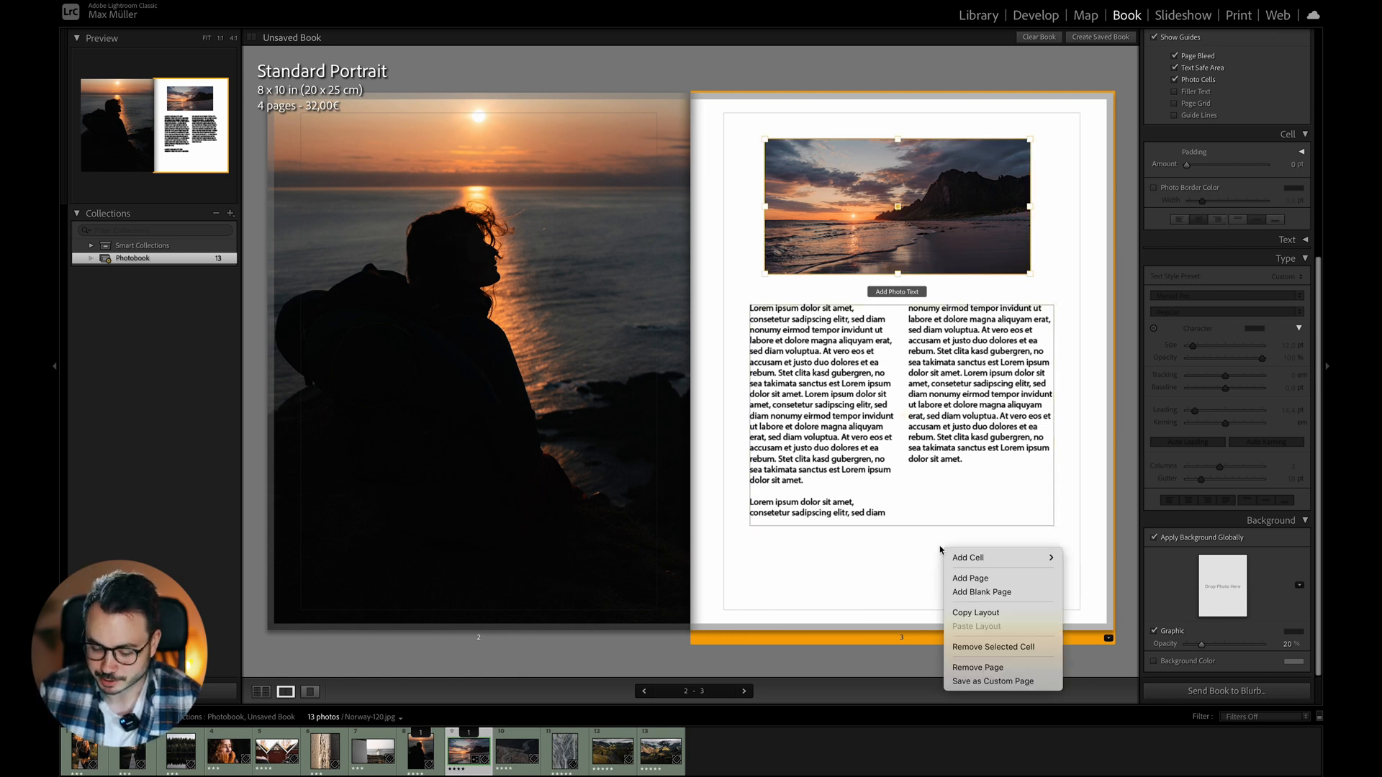
pyautogui.click(1024, 680)
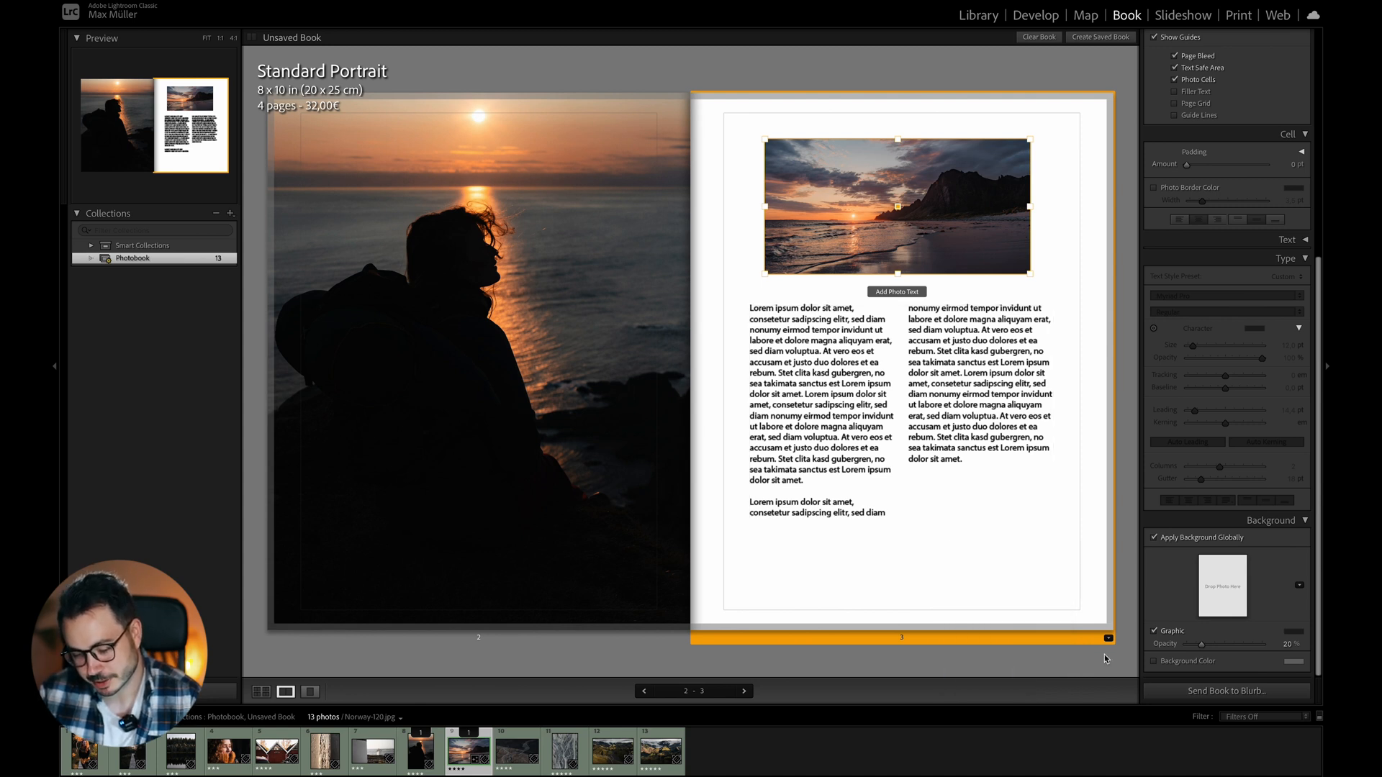
# Remove the newly saved layout with one photo above two-column text from the custom pages
pyautogui.click(1108, 638)
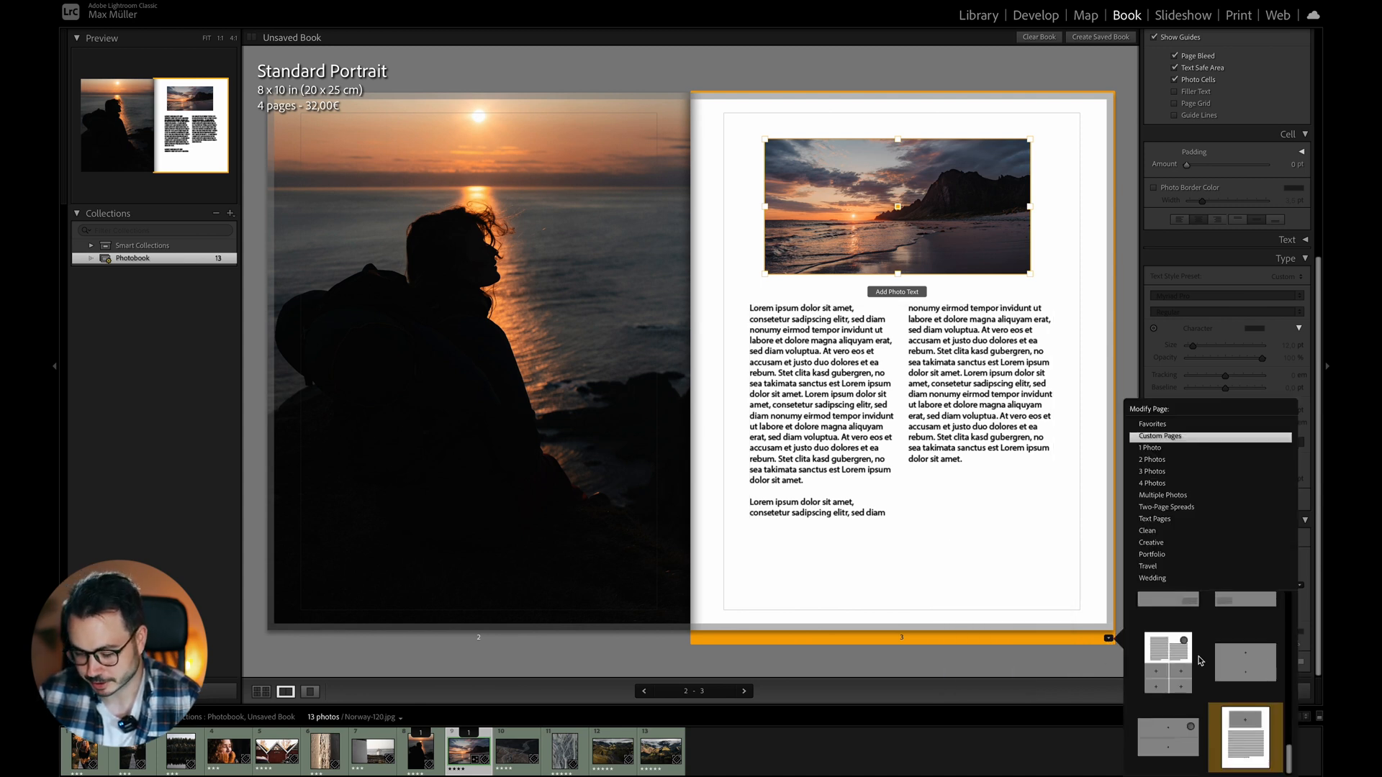
pyautogui.rightClick(1247, 729)
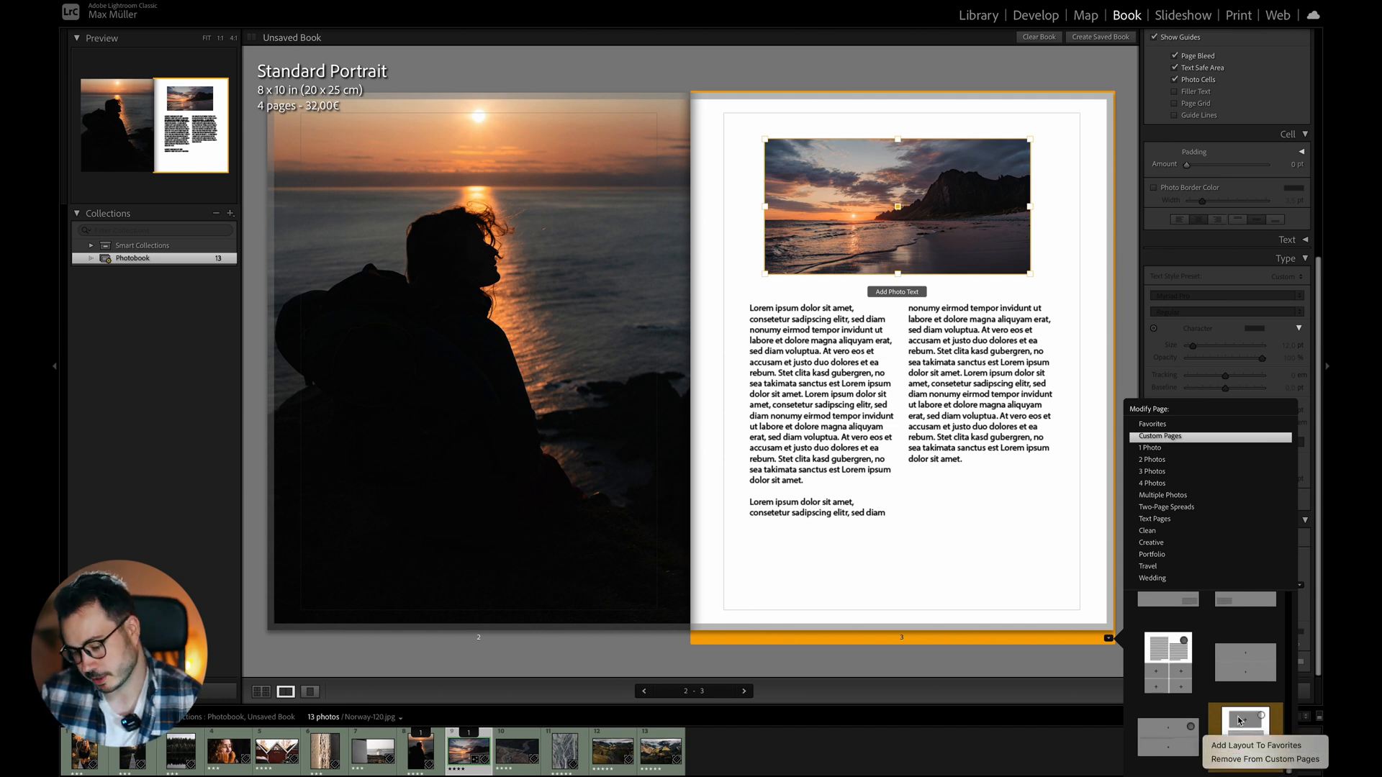
pyautogui.click(1256, 760)
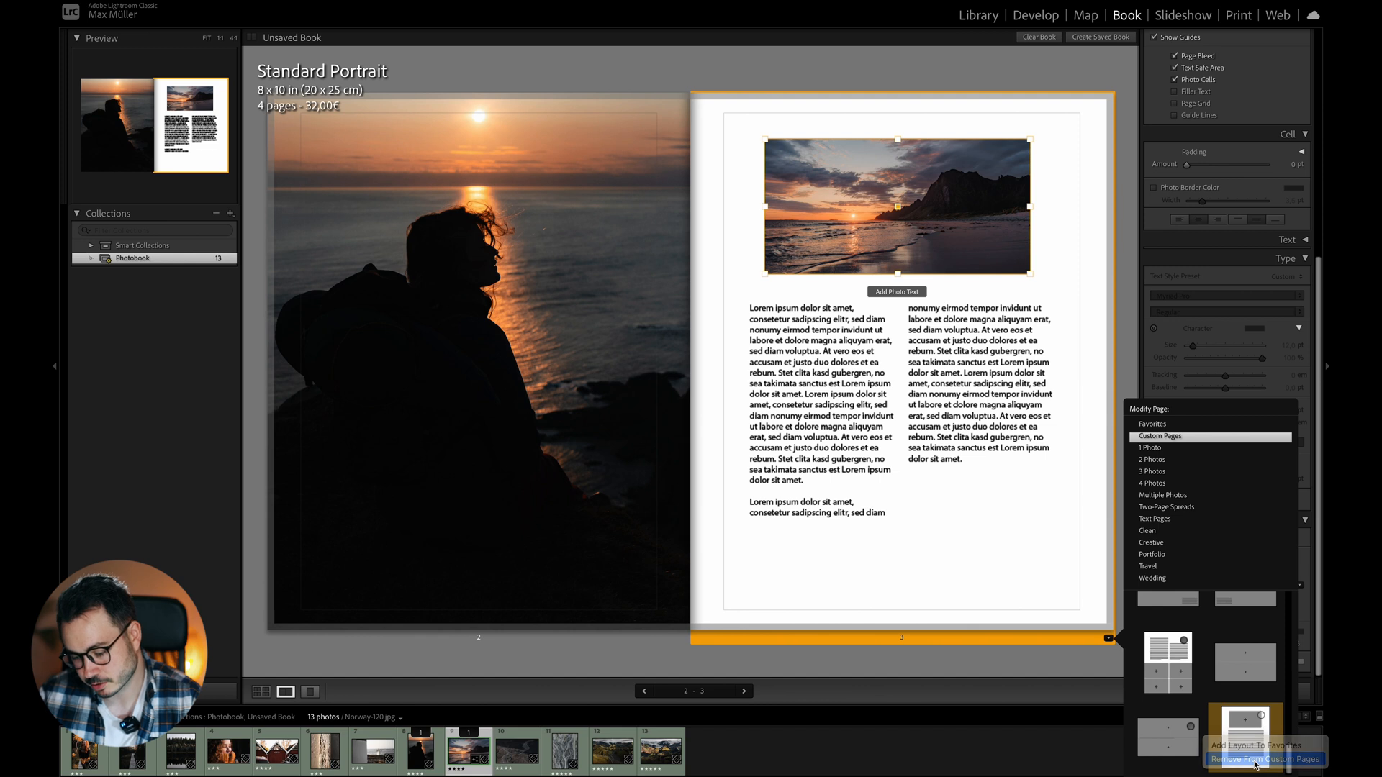
pyautogui.click(984, 670)
pyautogui.click(1002, 577)
# In the multi-page overview, add a full-bleed two-page photo spread directly after page 3
pyautogui.hotkey('ctrl', 'e')
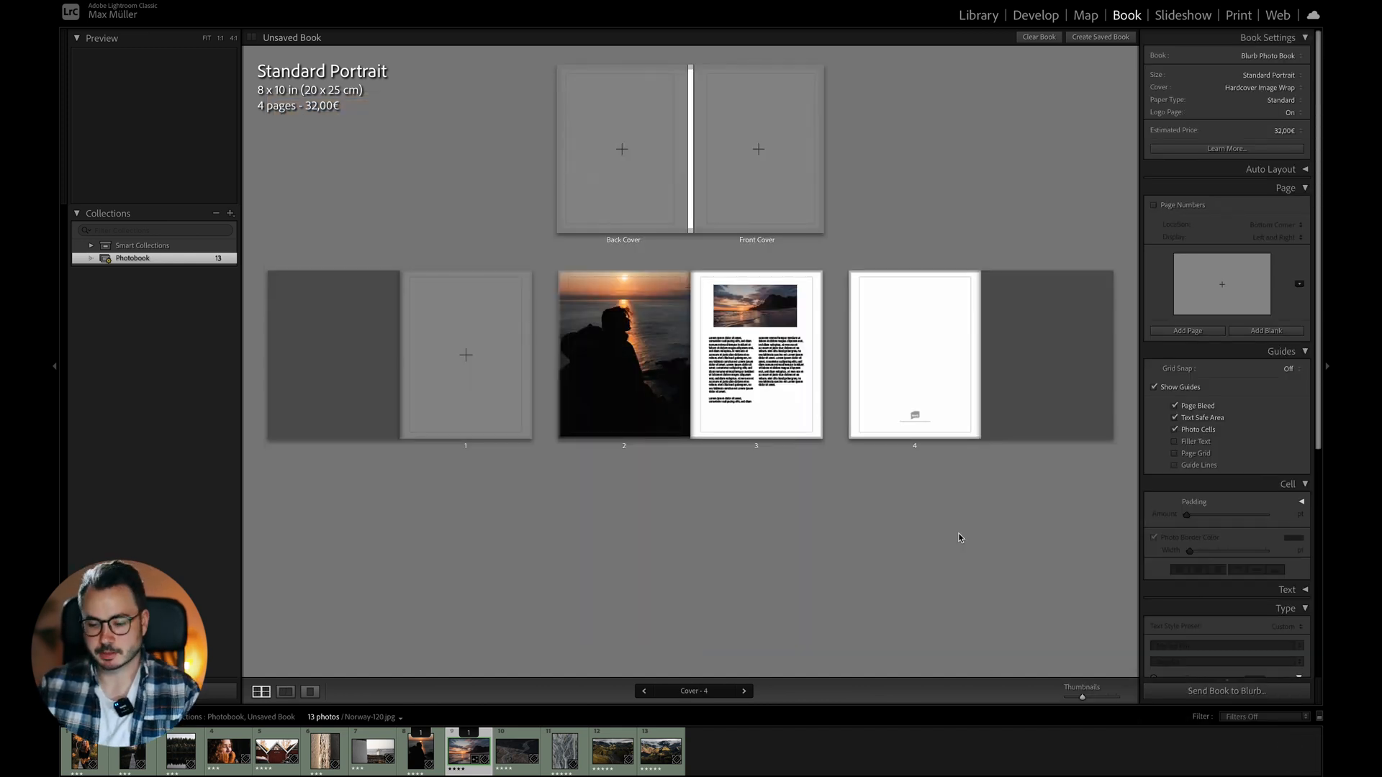
pyautogui.click(806, 421)
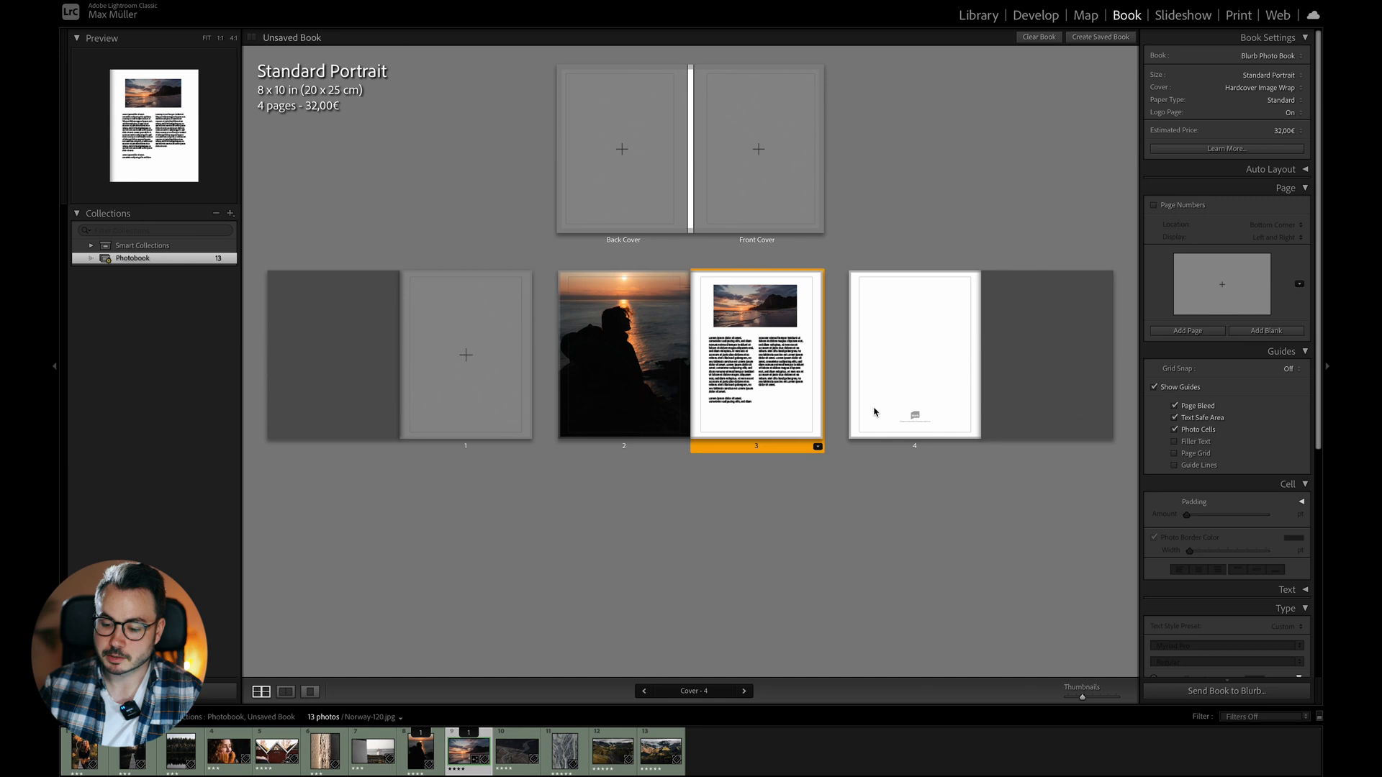
pyautogui.click(1178, 333)
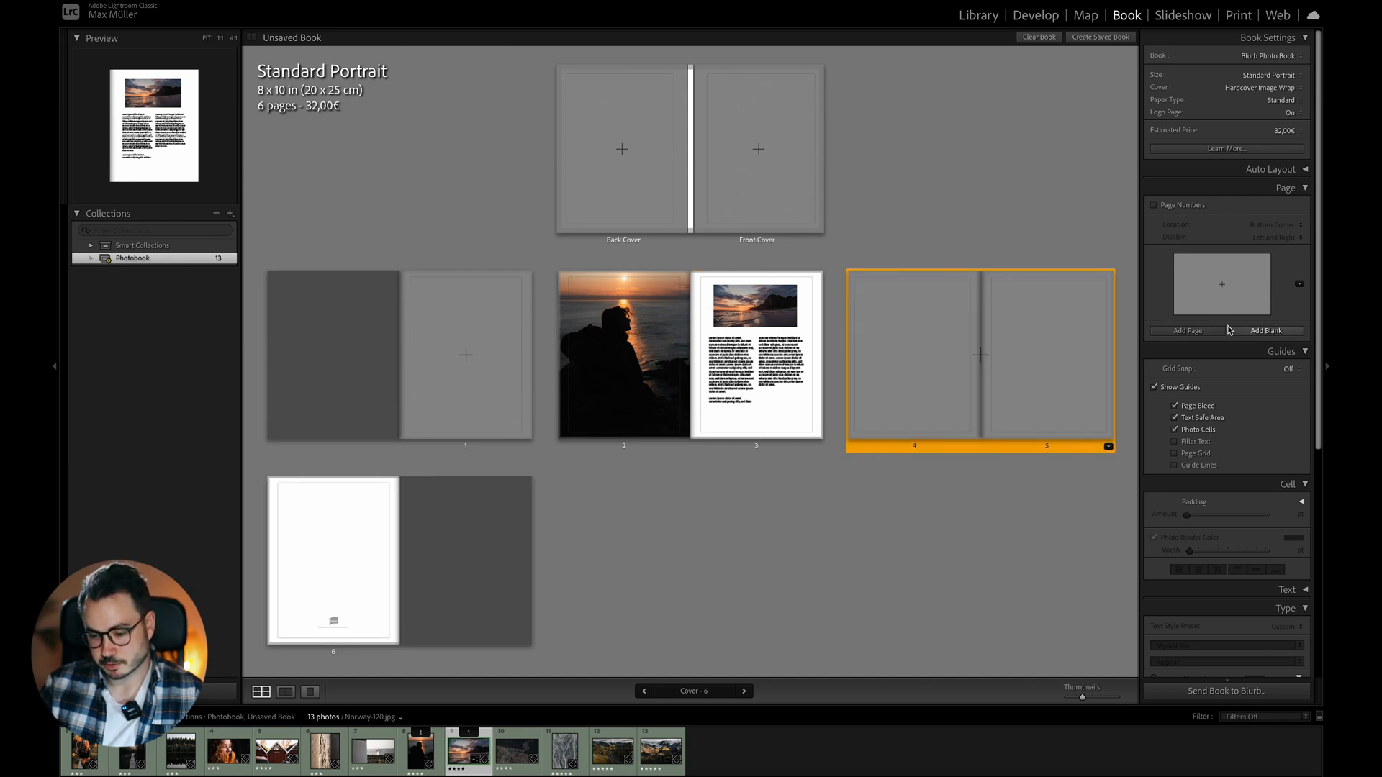
pyautogui.click(1010, 430)
pyautogui.click(997, 450)
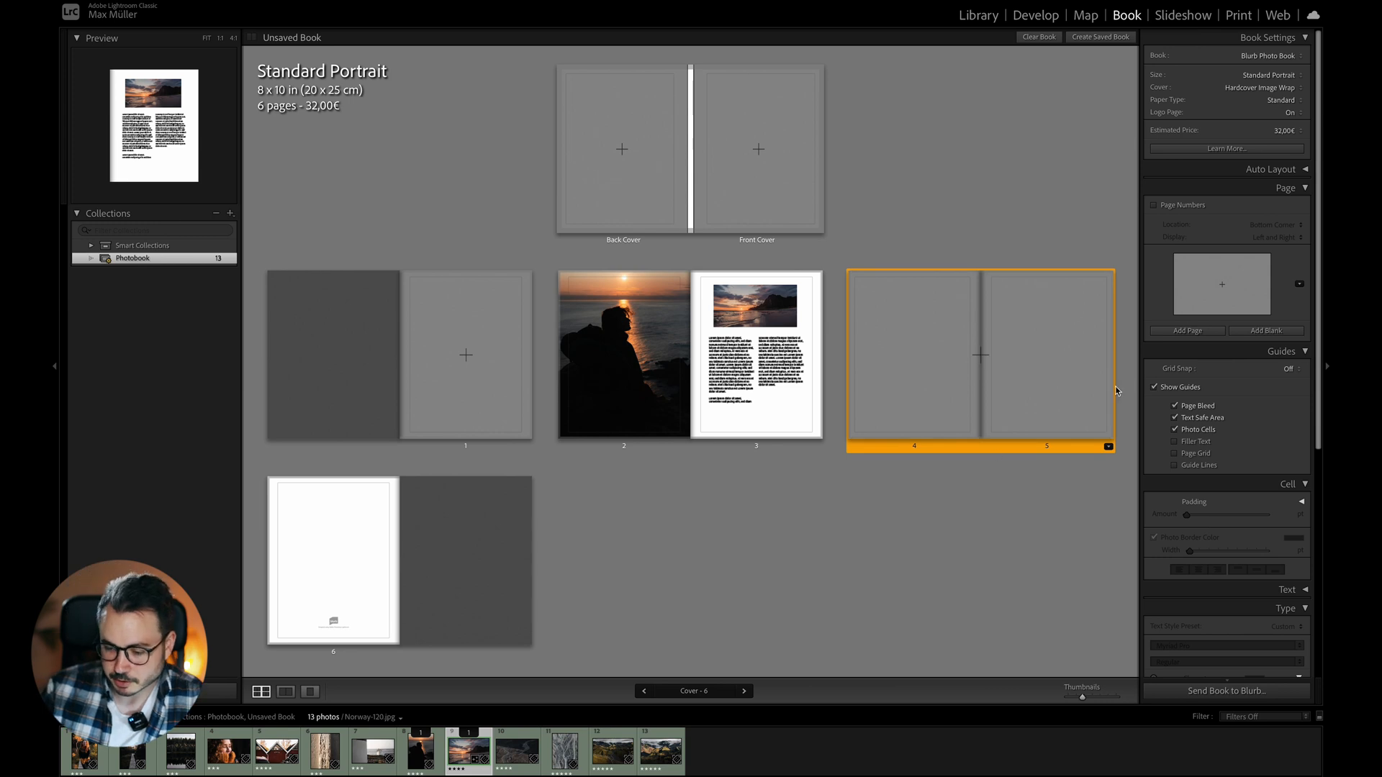
pyautogui.click(1299, 284)
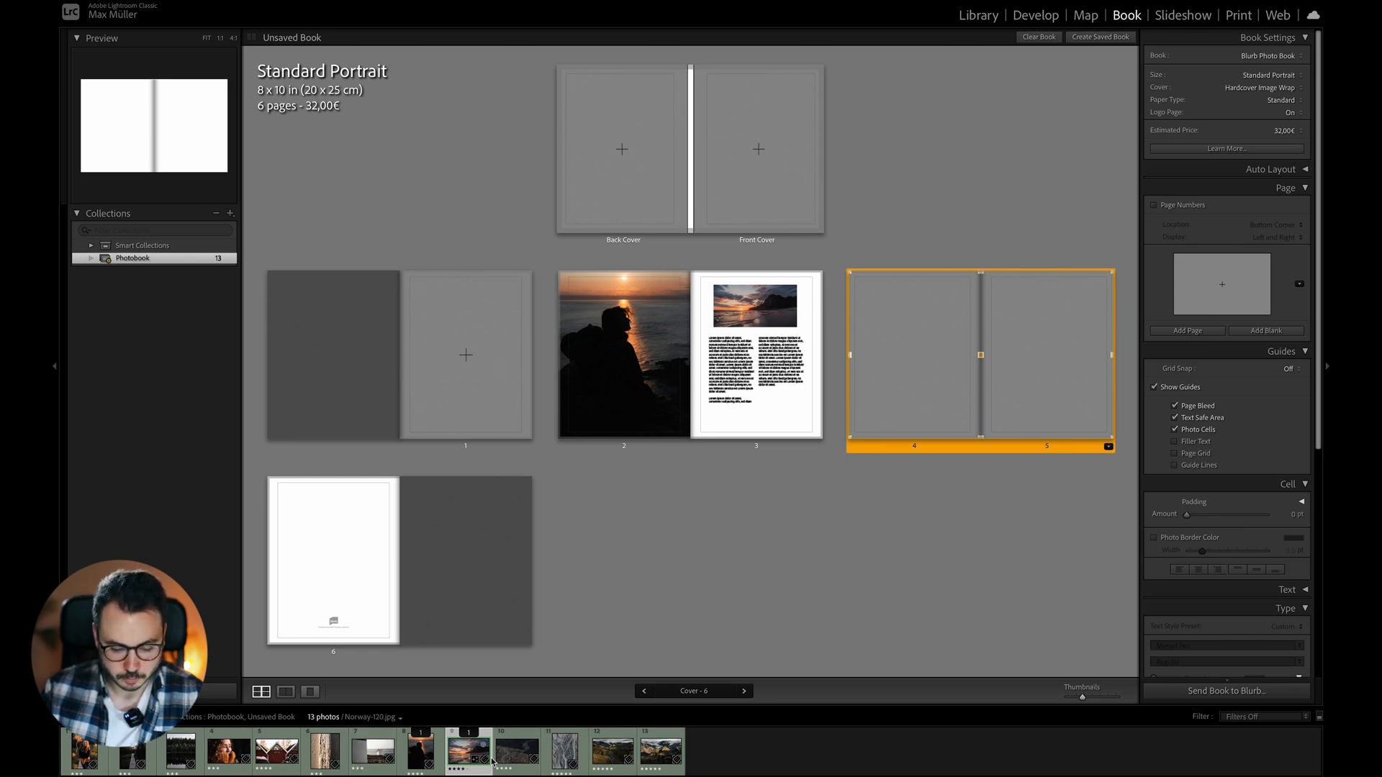
# In the Library, rate the Iceland title image among all photographs 3 stars so it joins the Photobook smart collection
pyautogui.click(979, 15)
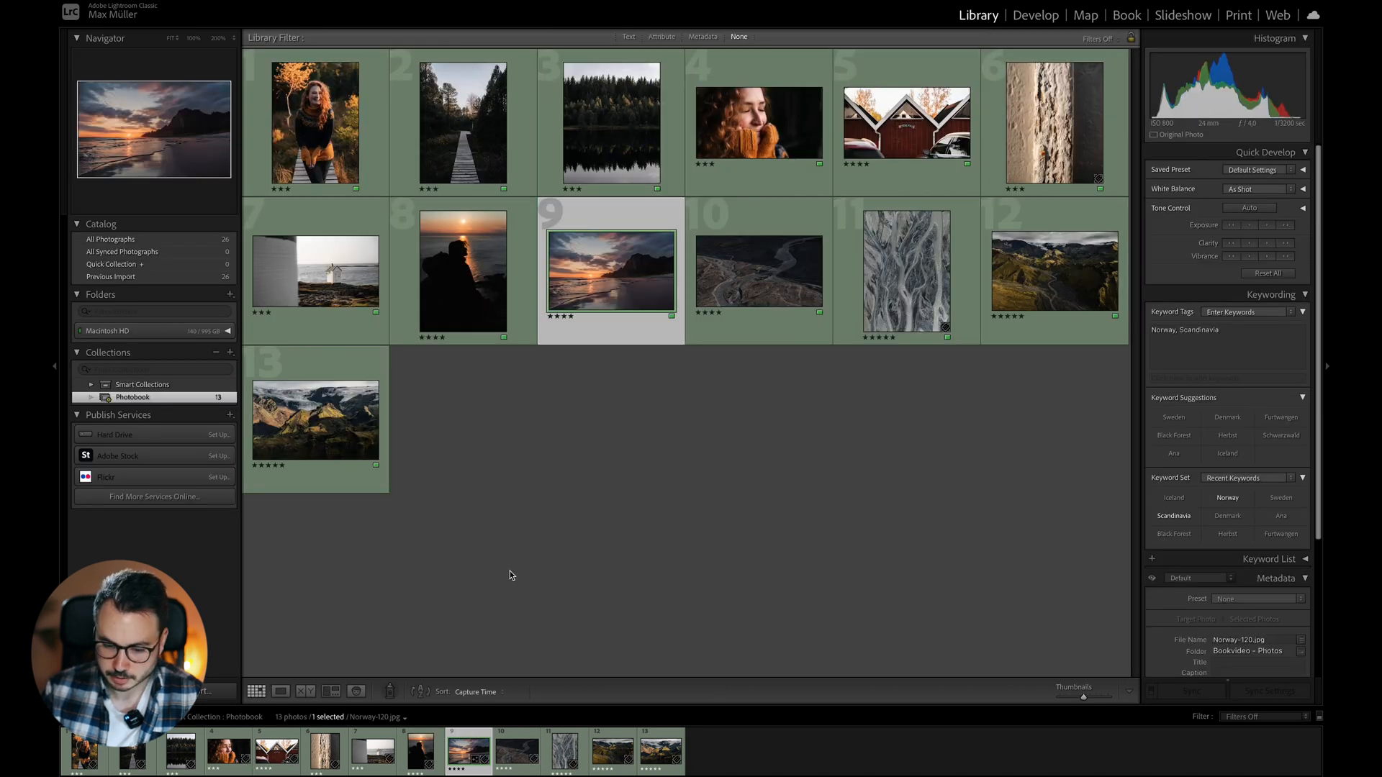
pyautogui.click(146, 239)
pyautogui.scroll(-3, 727, 530)
pyautogui.click(455, 597)
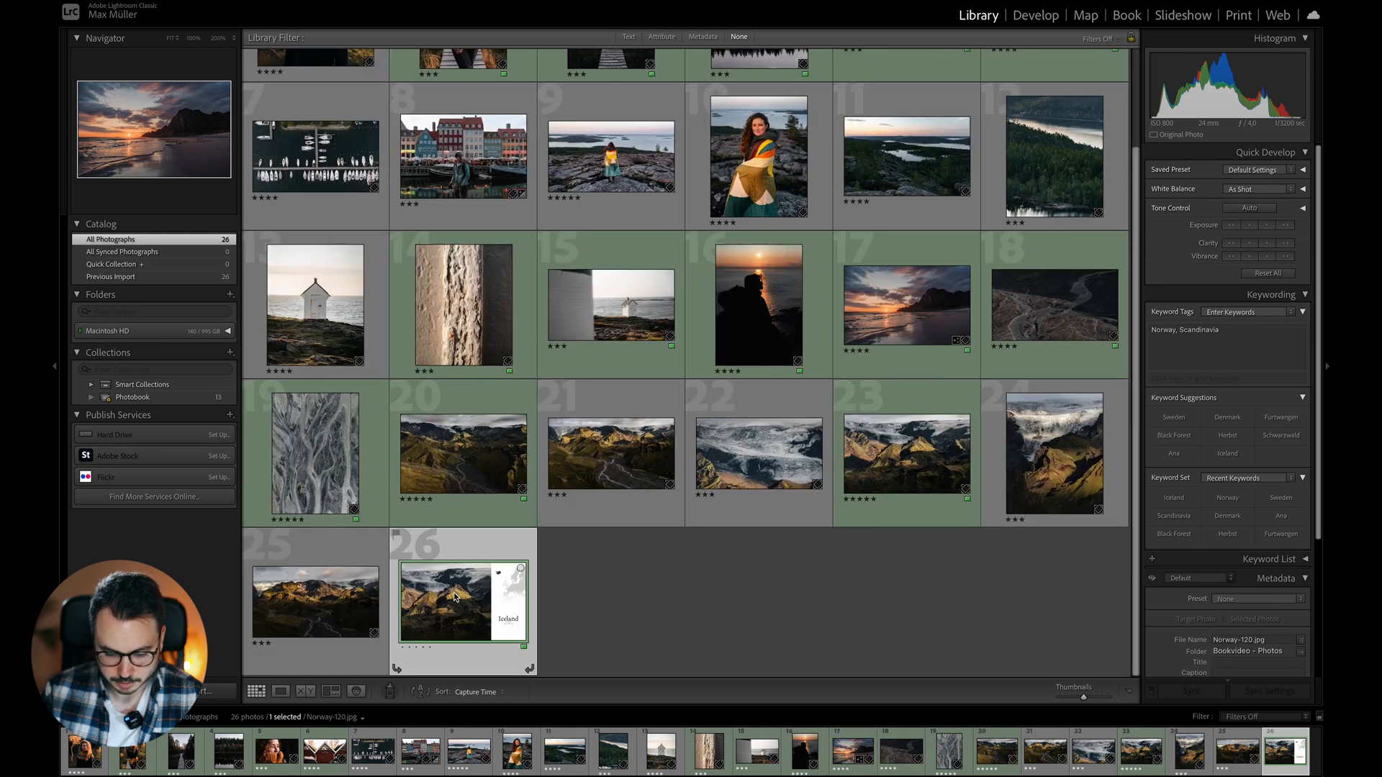
pyautogui.press('3')
pyautogui.click(771, 601)
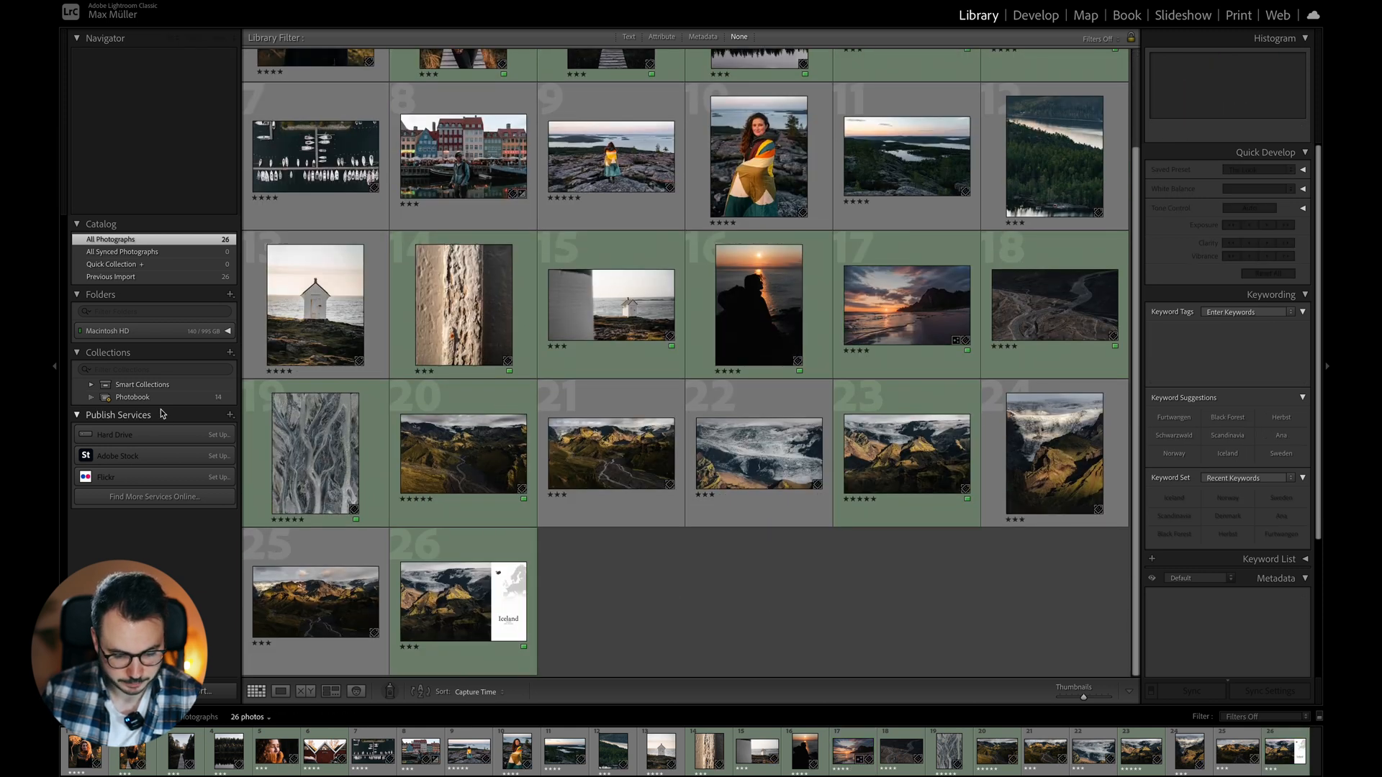
# Fill the spread on pages 4-5 with B_Titelseiten3.png from the Photobook collection and check it in spread view
pyautogui.click(155, 398)
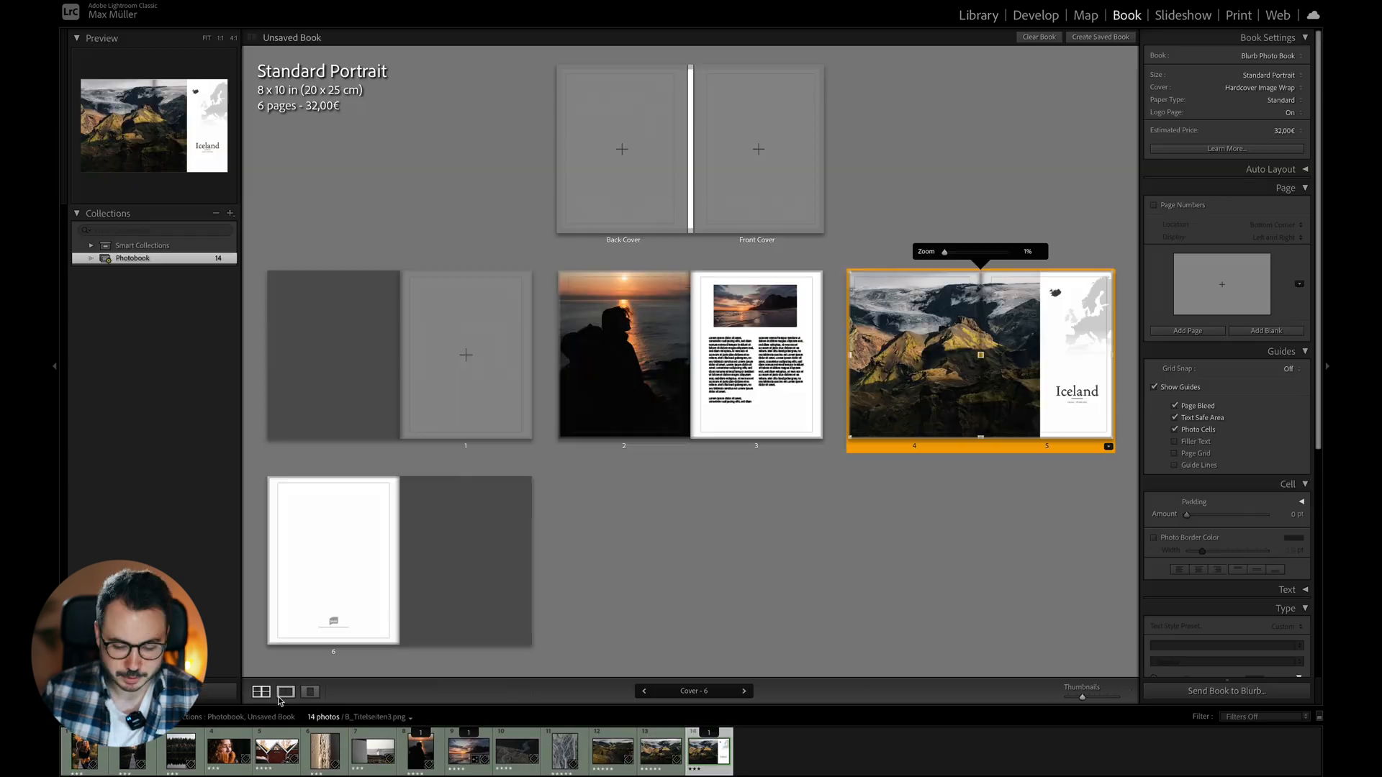
pyautogui.click(286, 692)
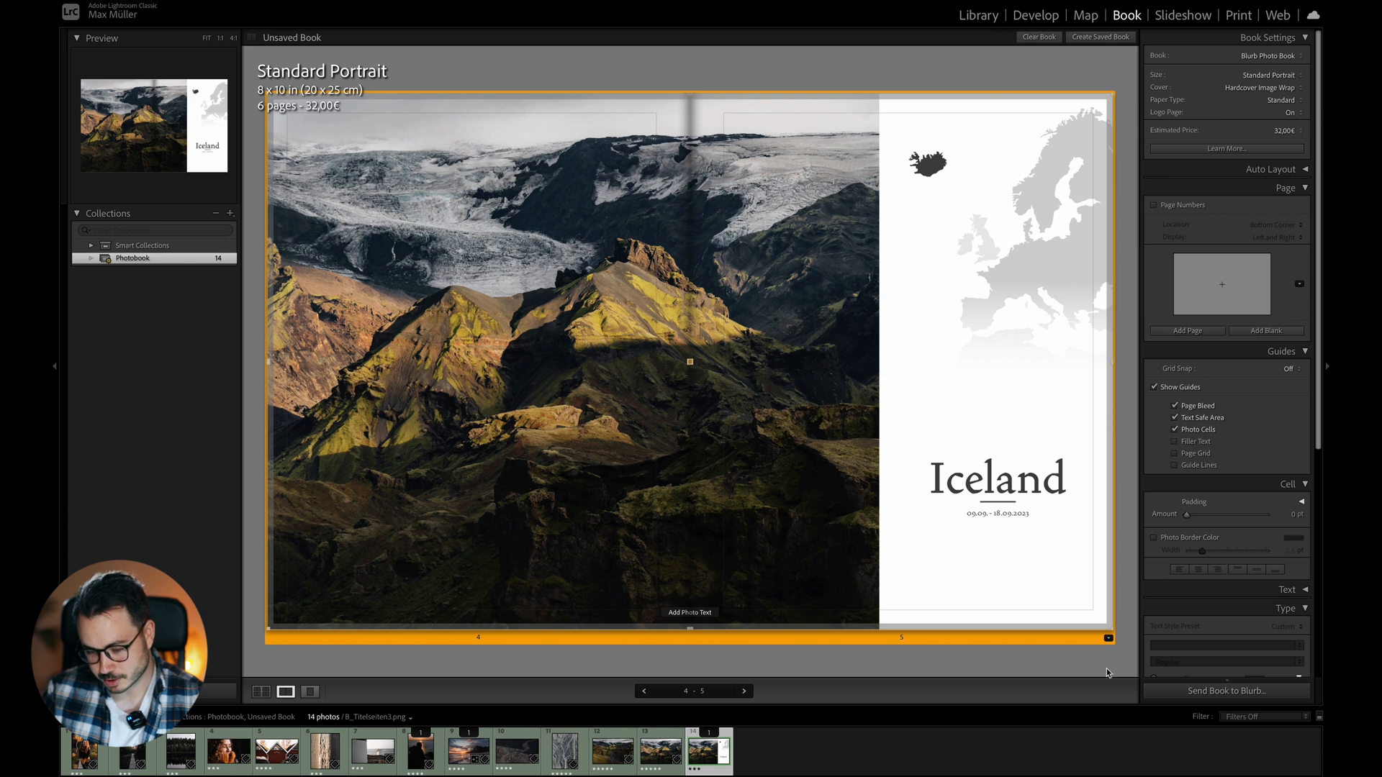
pyautogui.click(1045, 670)
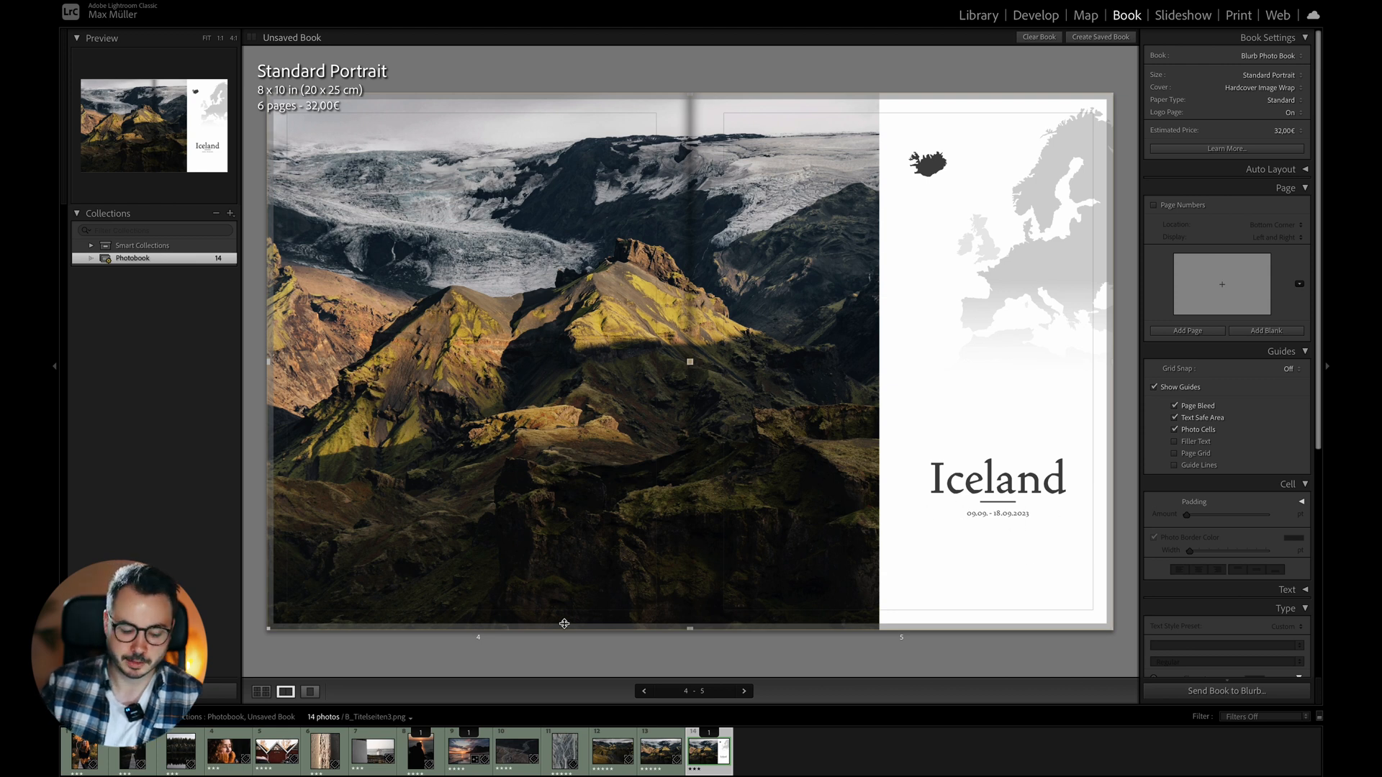
pyautogui.click(261, 691)
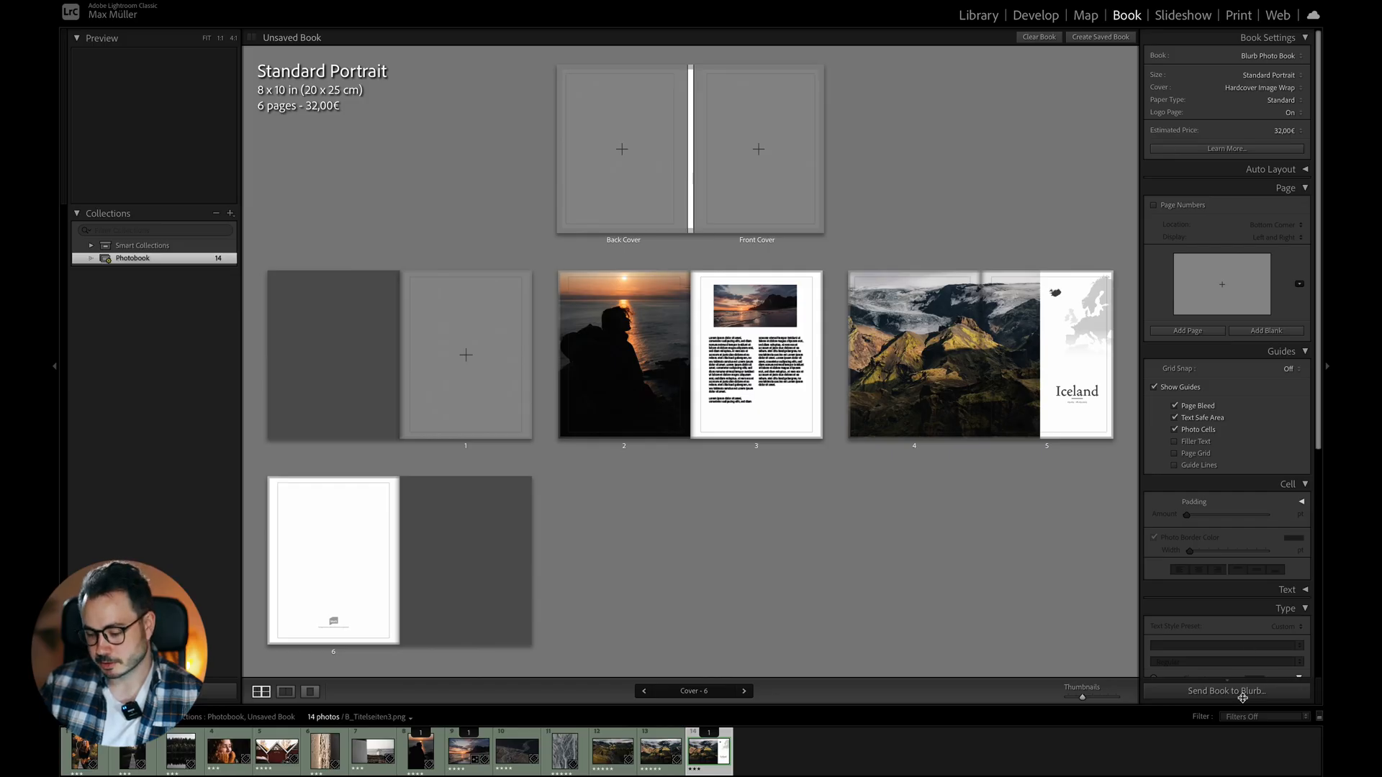
# View the Blurb purchase information for the book and close it without uploading
pyautogui.click(1242, 695)
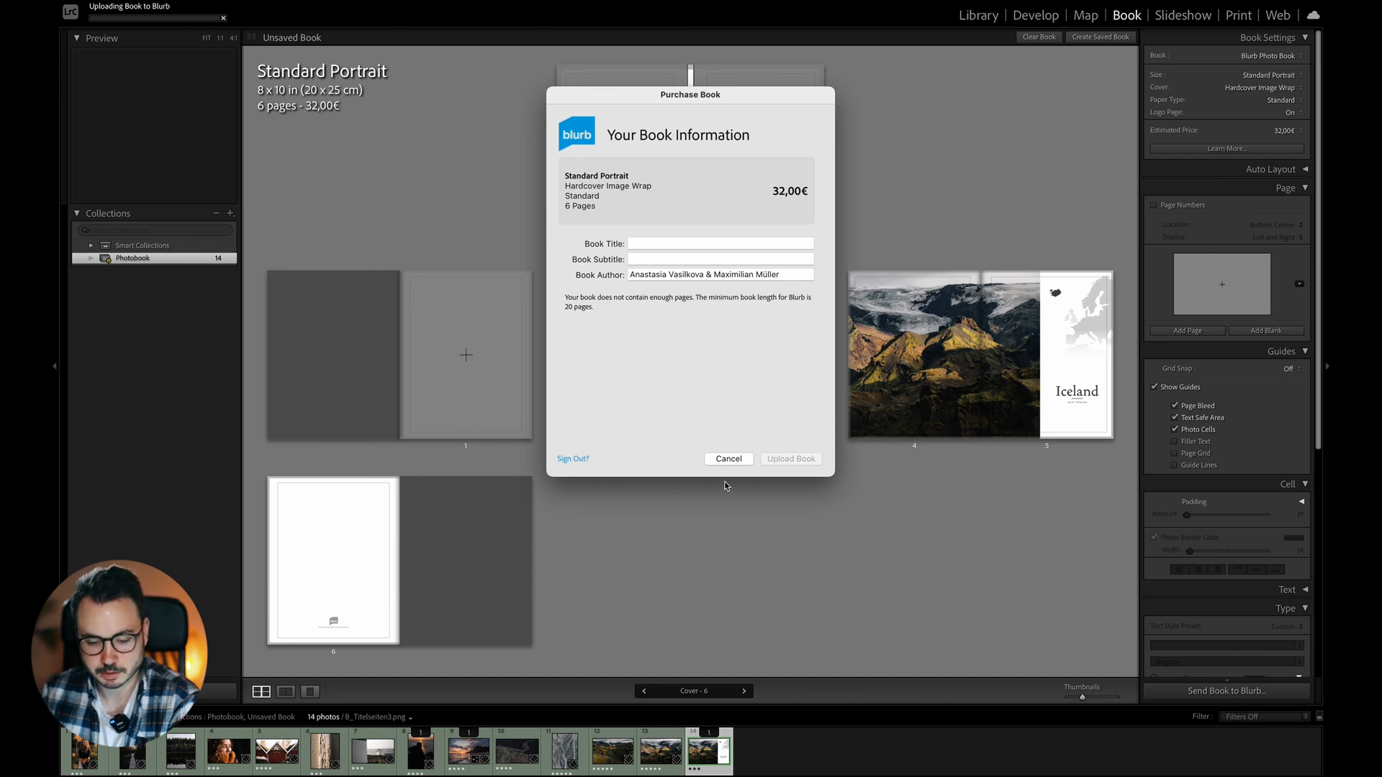
pyautogui.click(728, 459)
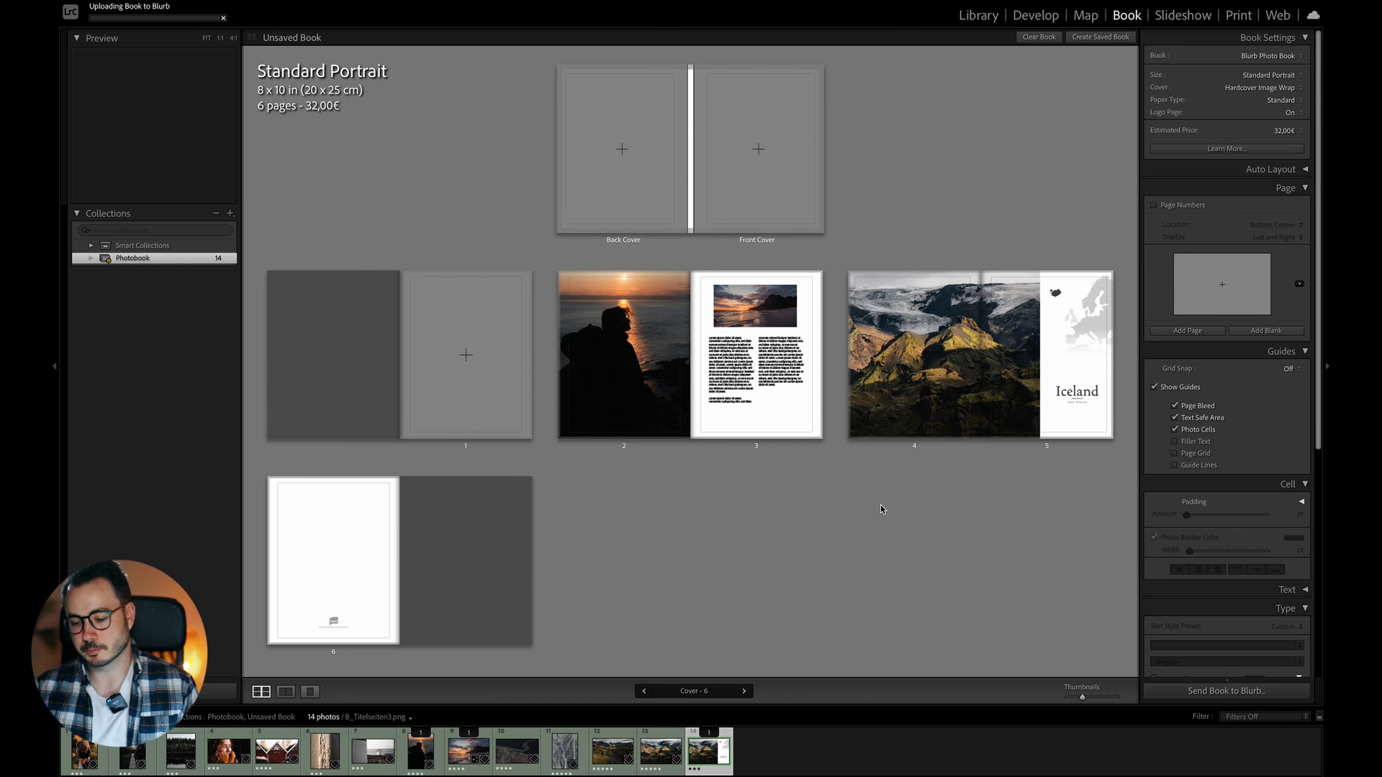
pyautogui.scroll(-5, 1256, 427)
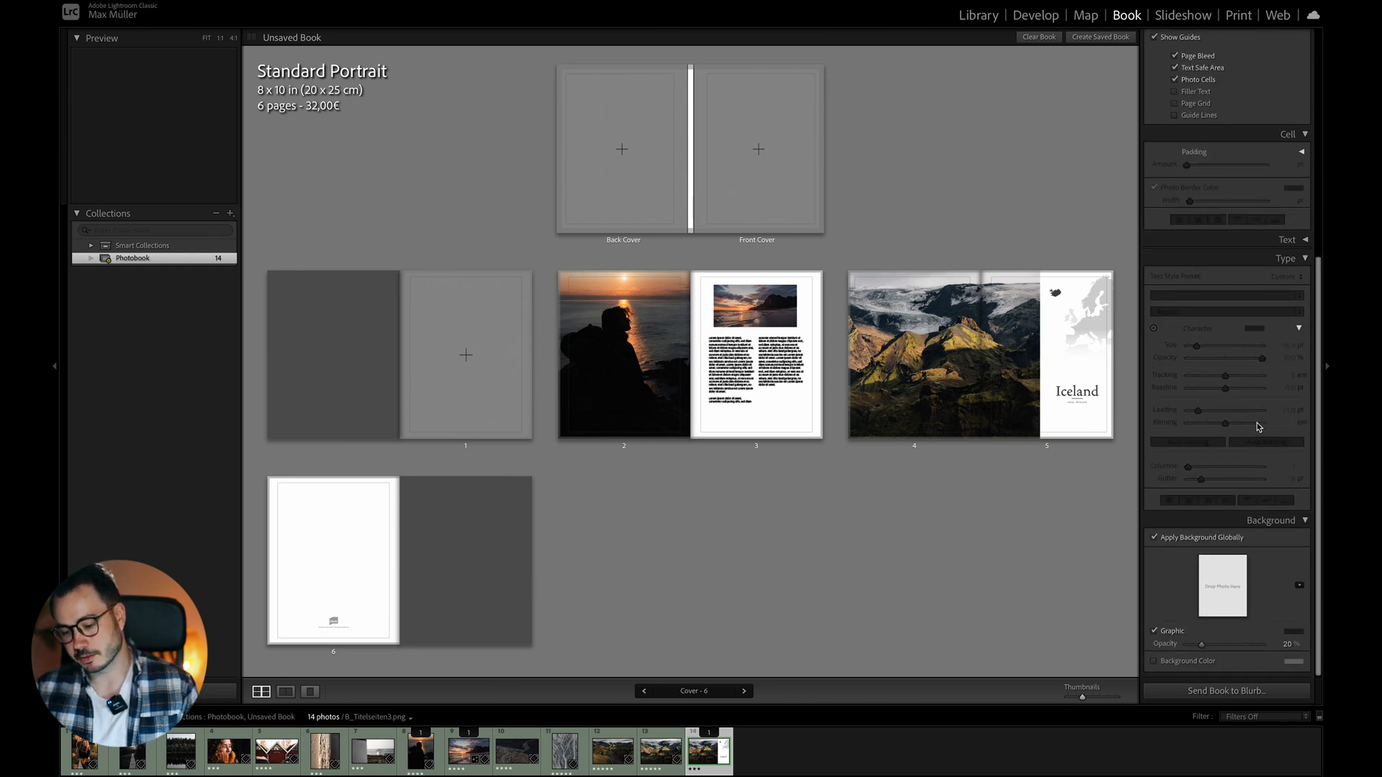
pyautogui.scroll(5, 1252, 421)
pyautogui.scroll(-5, 1227, 382)
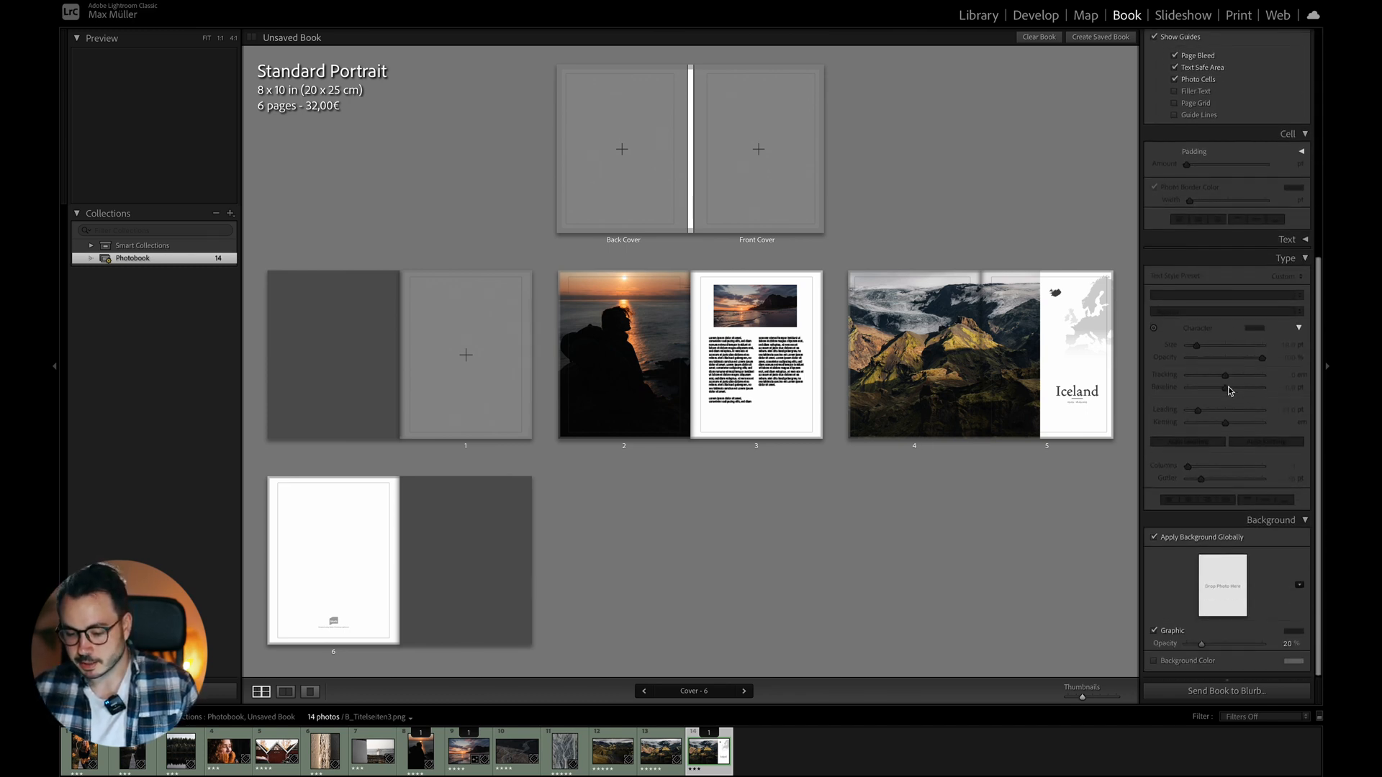
pyautogui.scroll(5, 1233, 487)
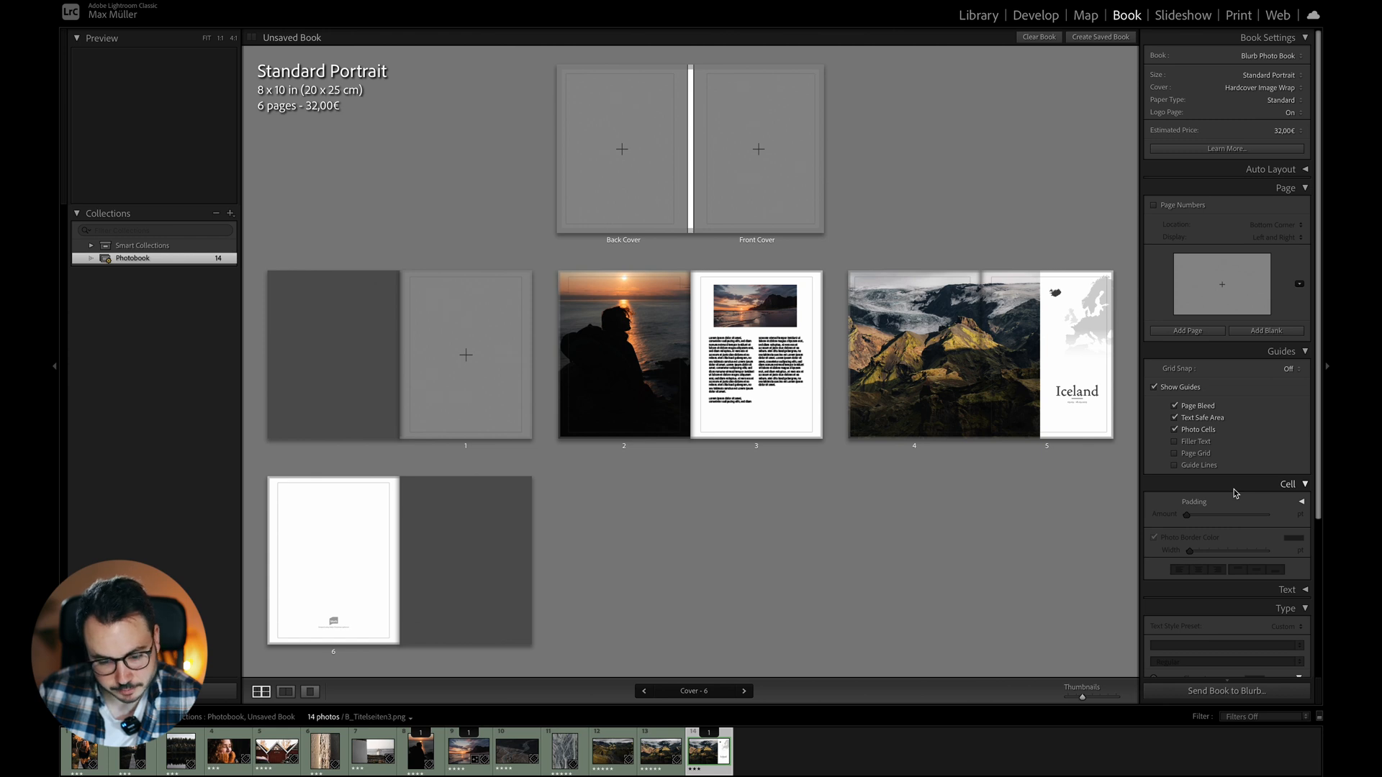